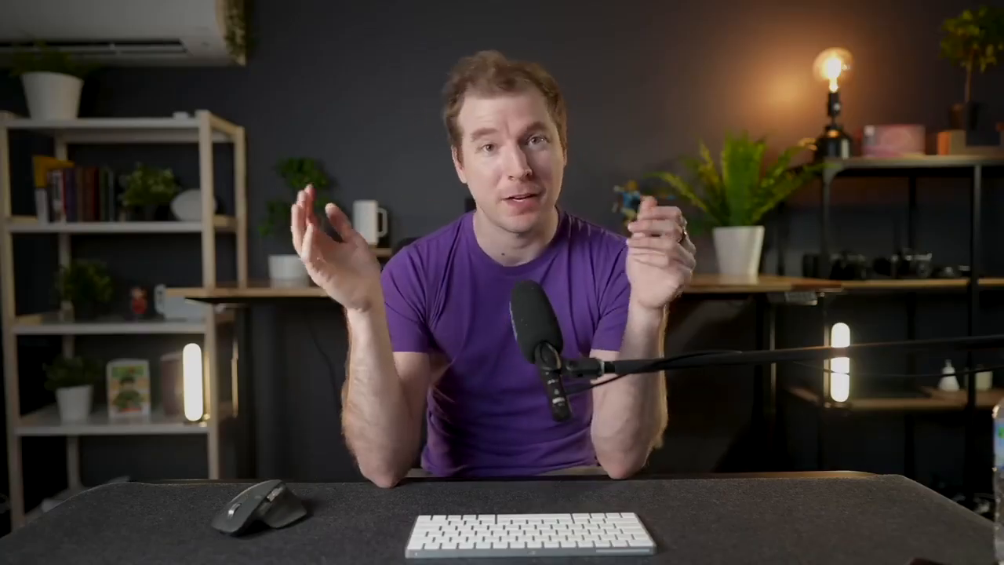
text(s about the shoe)
key(Return)
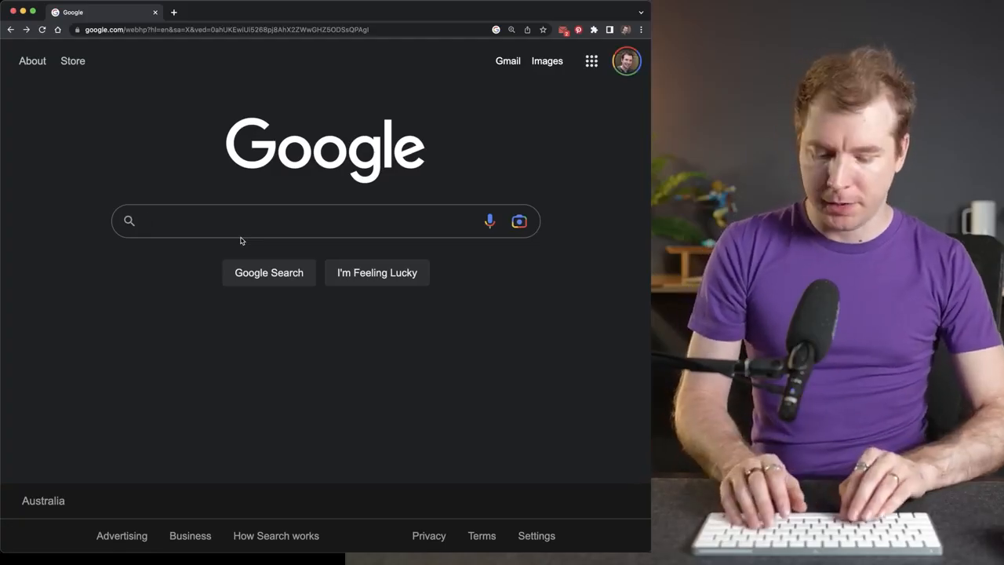
Search Google for midjourney and open the official Midjourney website
text(midjourney)
key(Return)
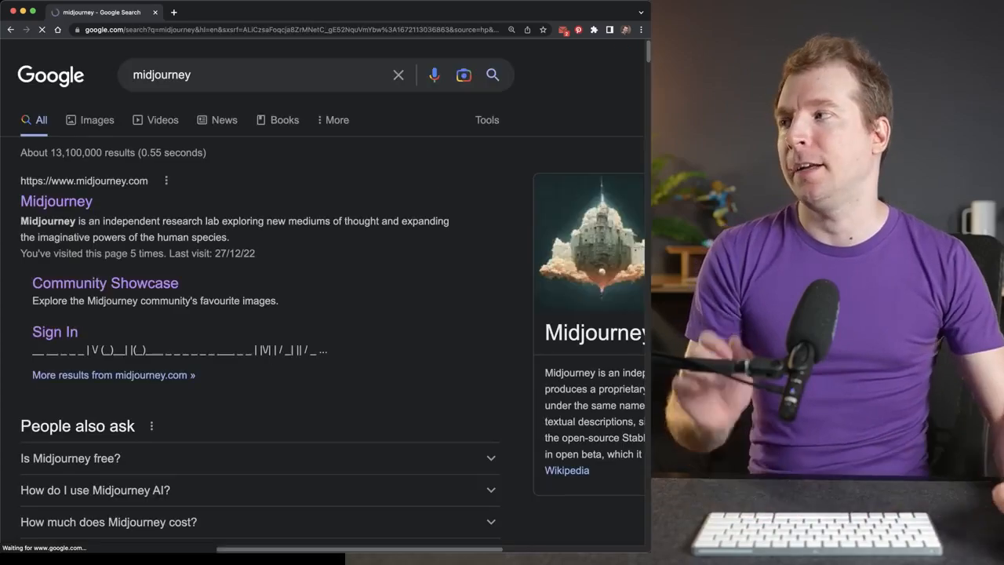
click(61, 199)
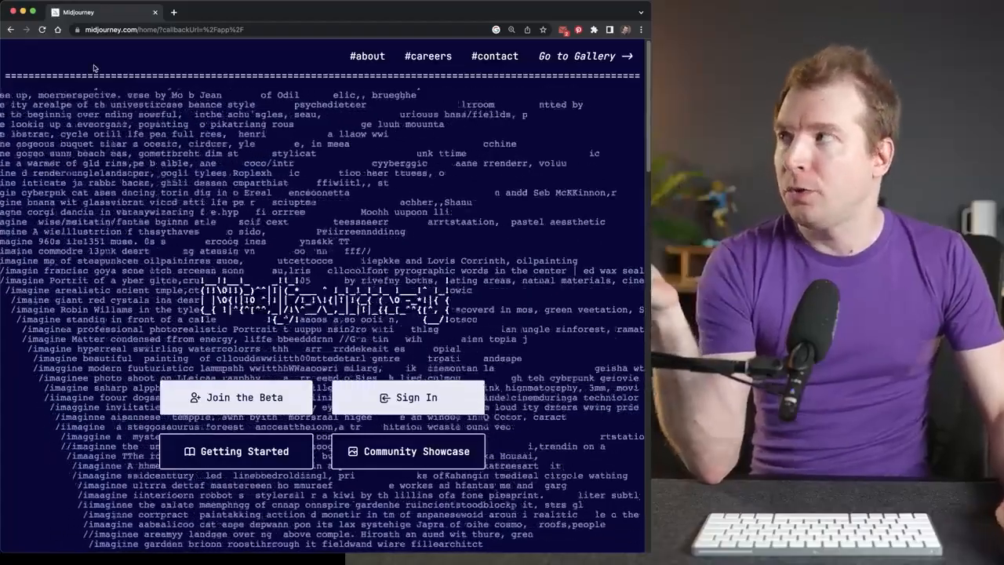
Join the Midjourney beta by accepting the Discord invite and opening it in the Discord app
click(244, 398)
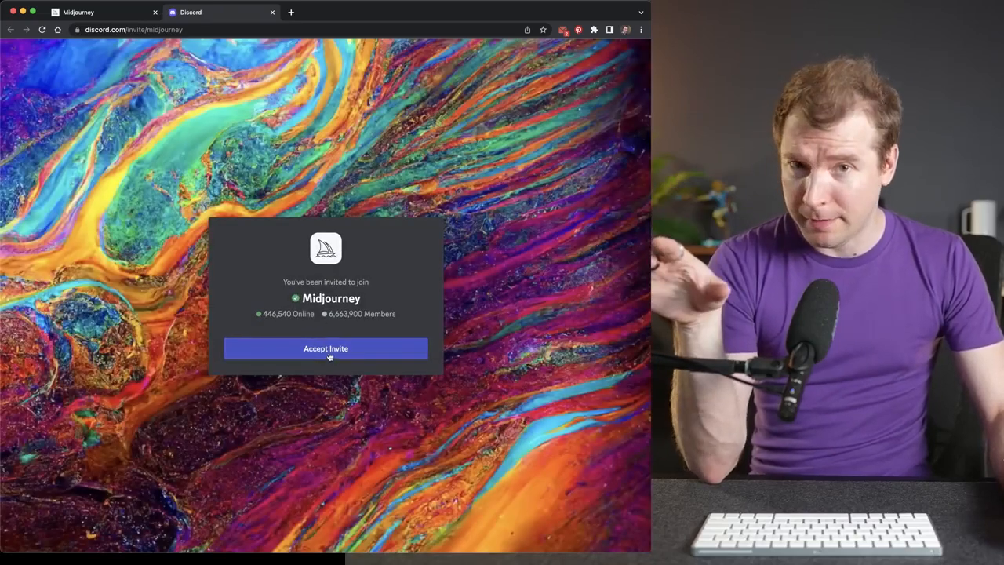
click(329, 357)
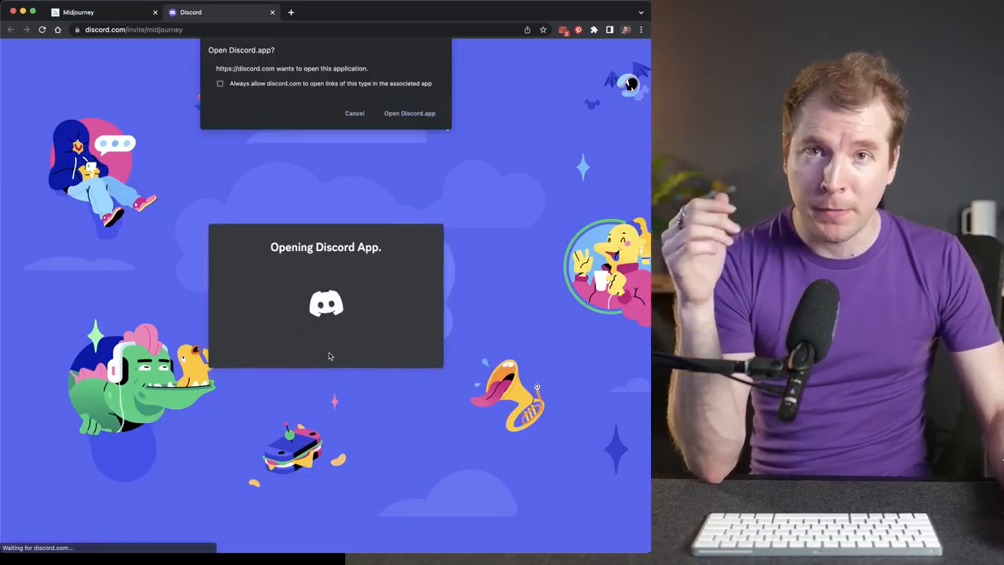
click(405, 113)
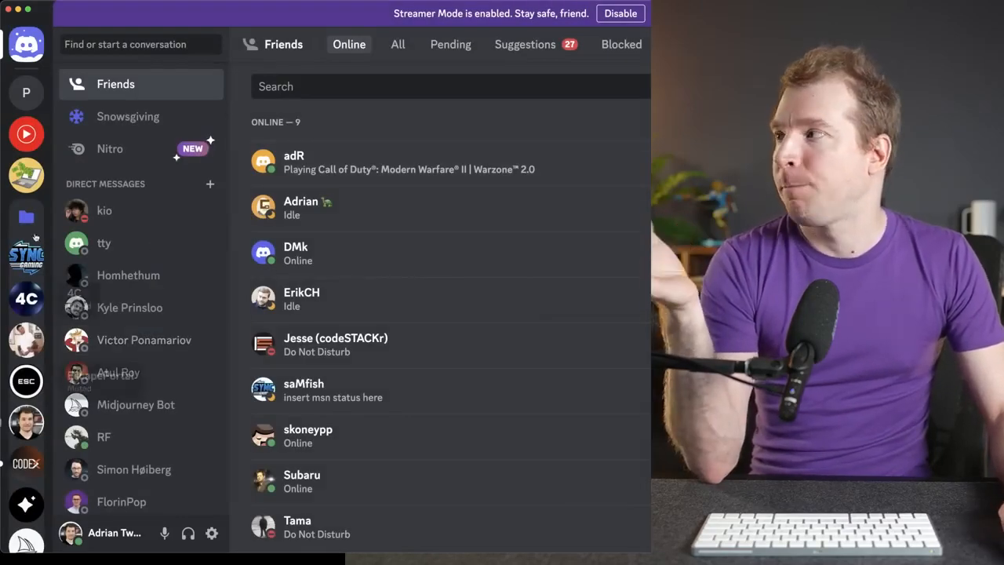
Open the Midjourney server and enter the newbies-195 channel under Newcomer Rooms 4
scroll(17, 506, down, 3)
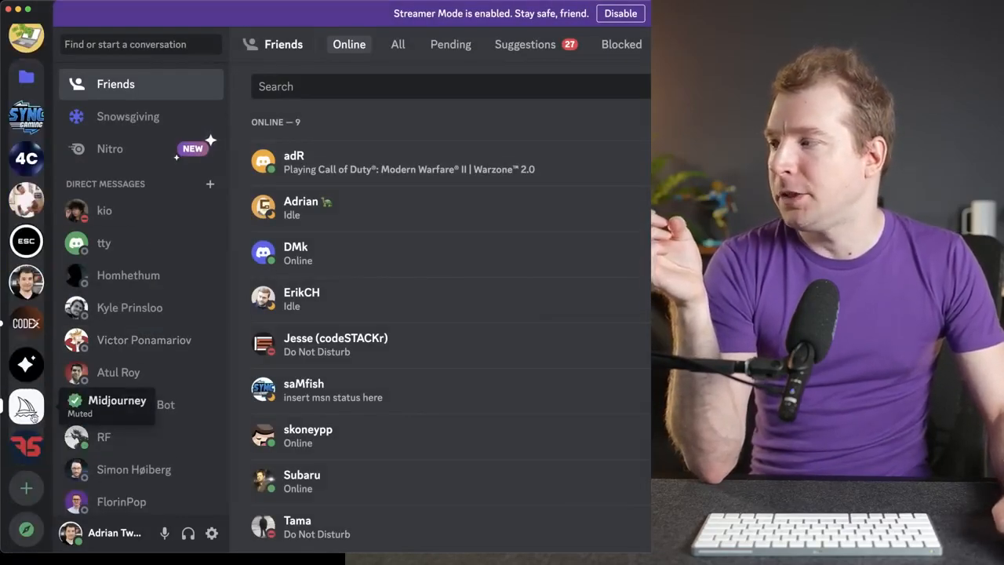
click(26, 404)
scroll(169, 306, down, 5)
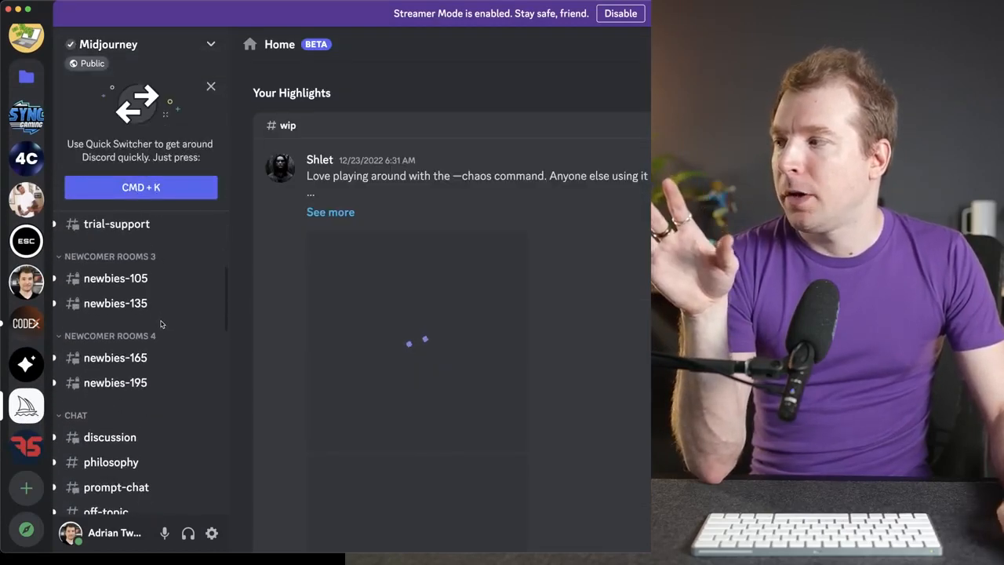
scroll(143, 320, up, 2)
click(139, 361)
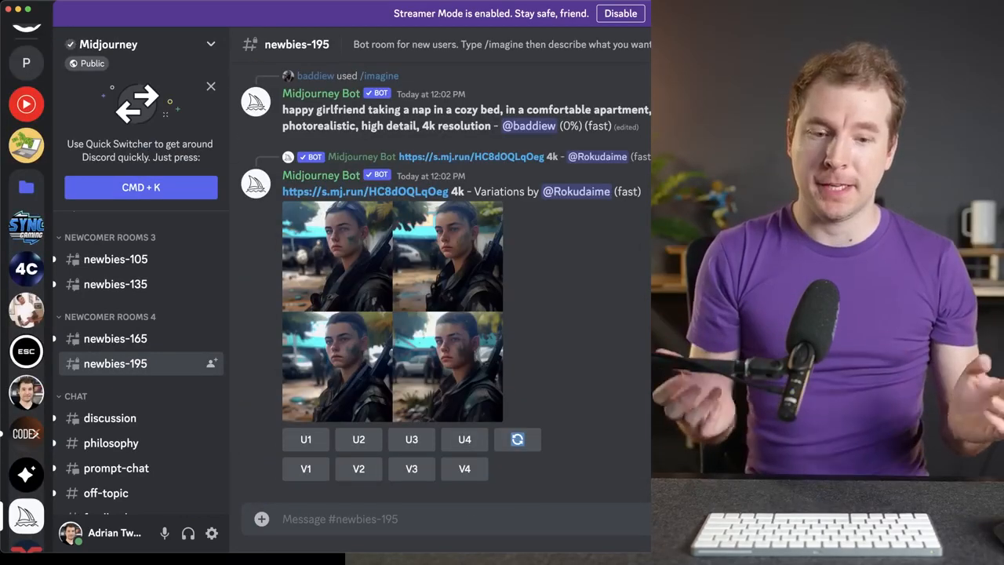
Submit an /imagine command with the prompt "beautiful website for shoes --v 4 --stylize 500"
text(/)
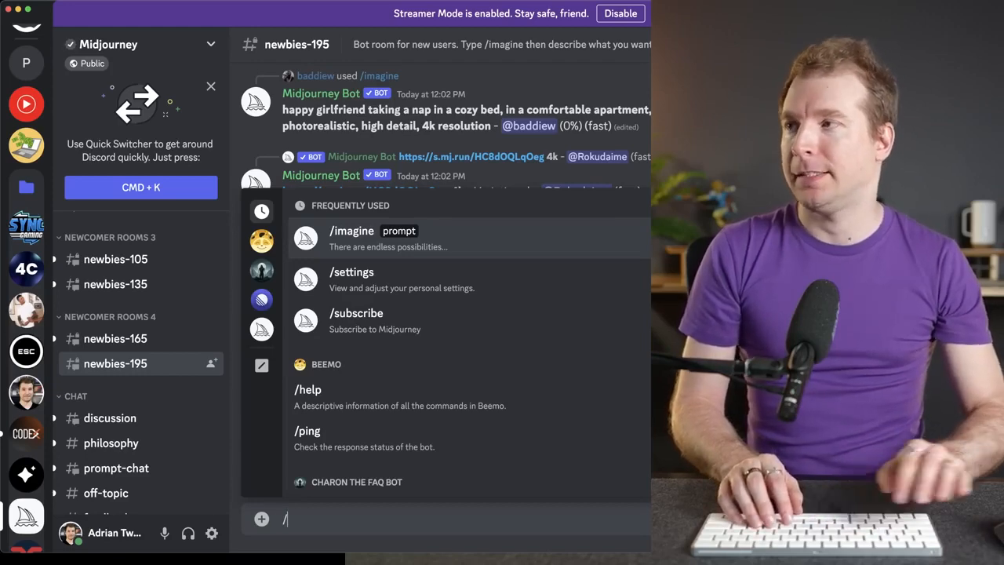
text(ima)
key(Tab)
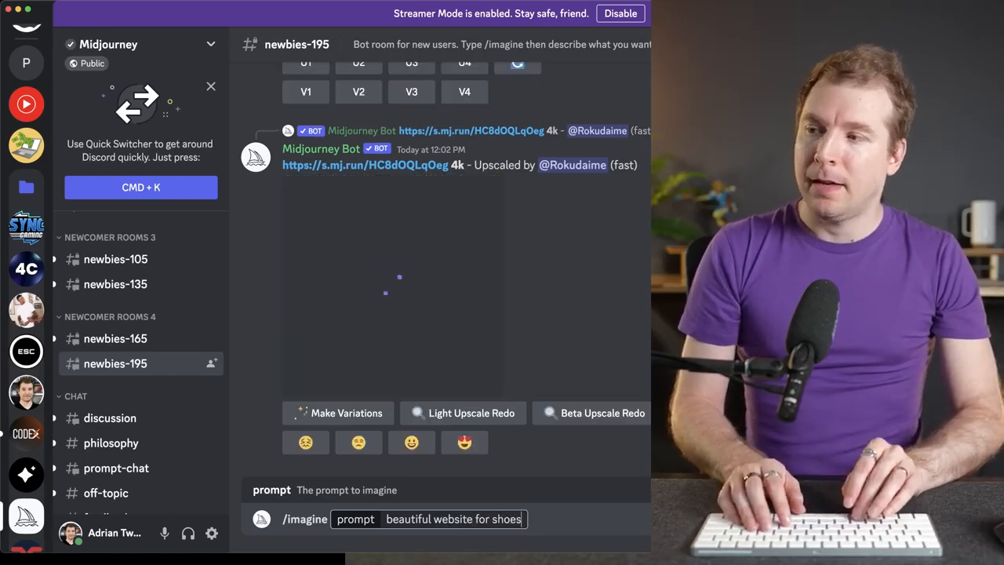
text(--v 4)
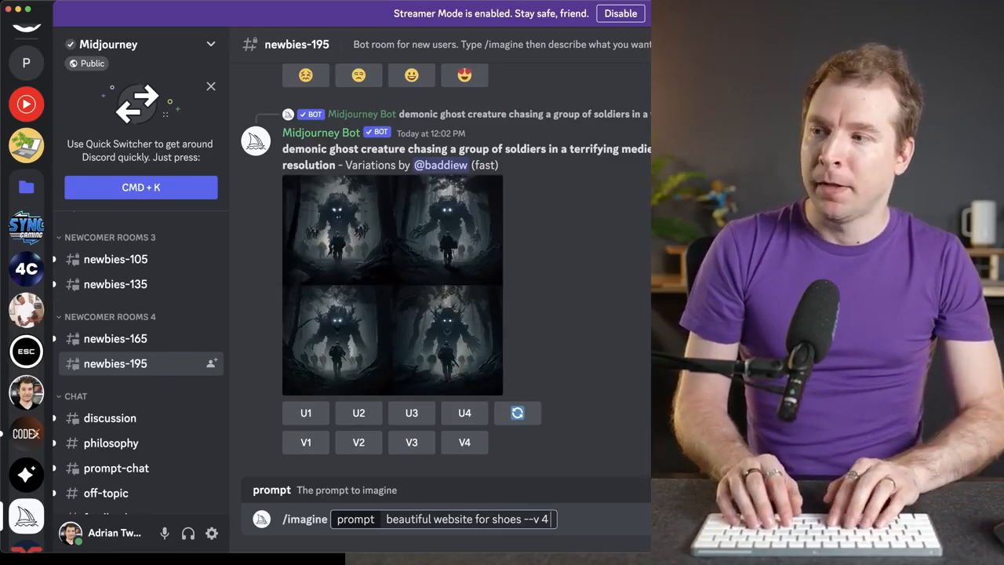
text(--stlize)
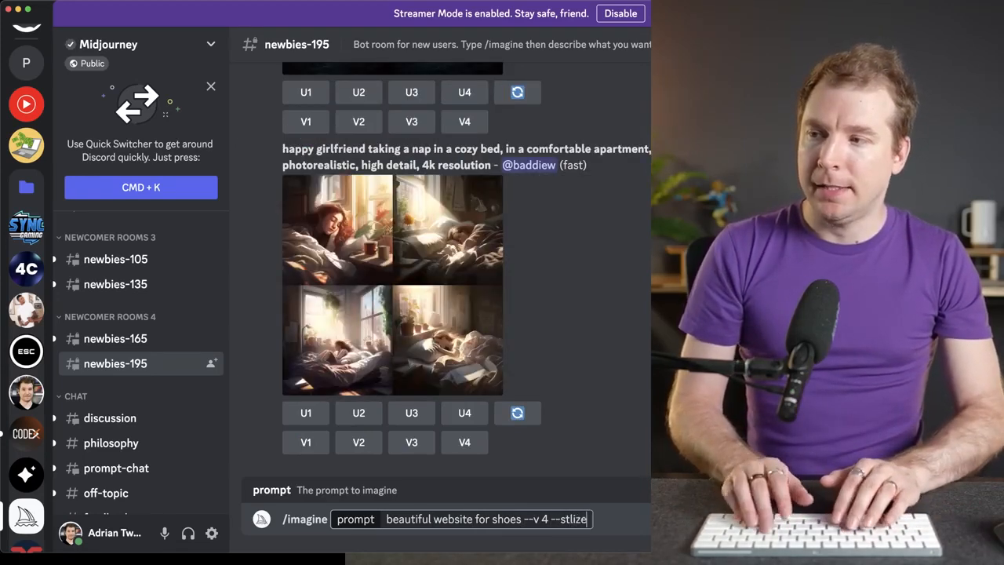
key(BackSpace)
key(BackSpace)
key(BackSpace)
key(BackSpace)
text(tyl)
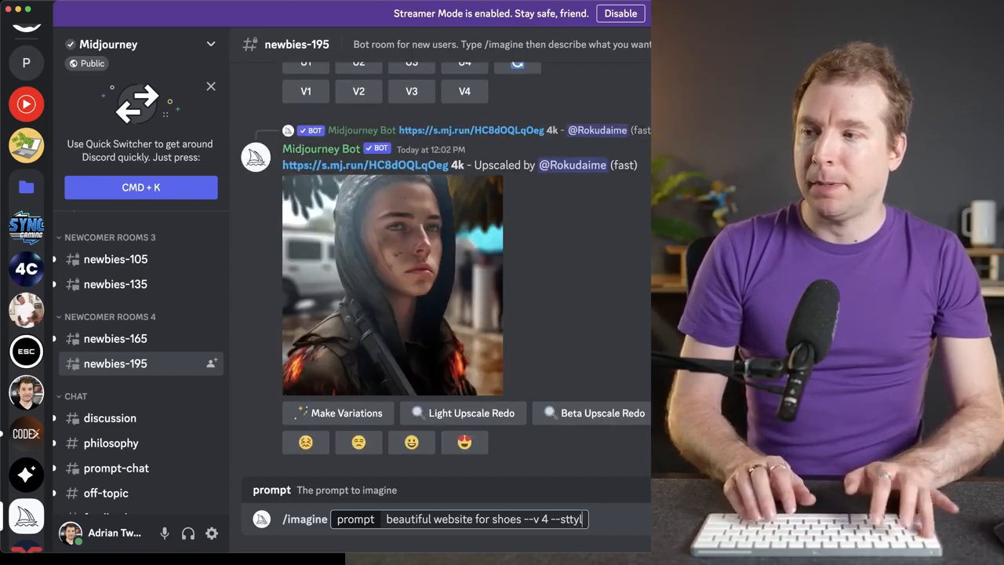
text(lize 500)
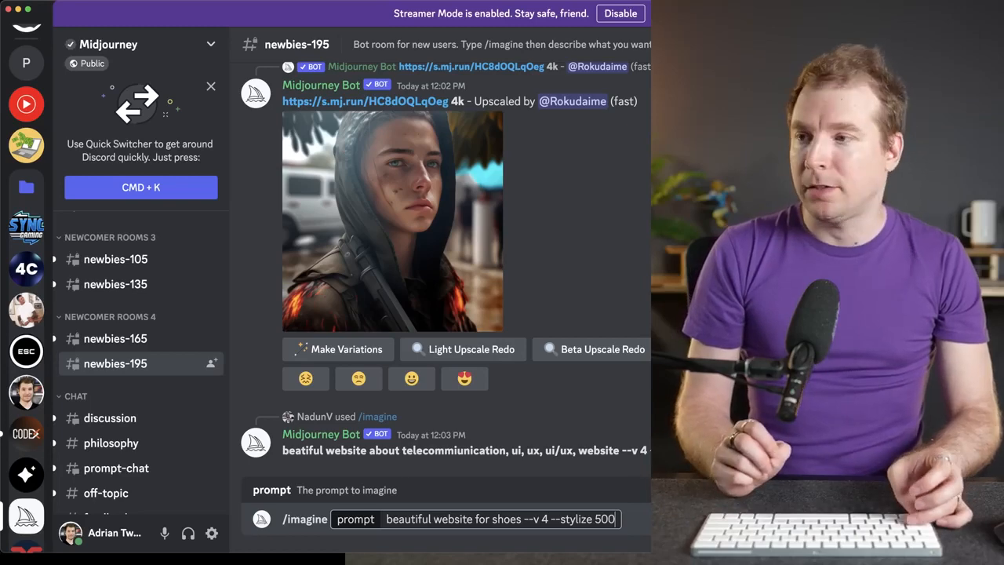
key(Return)
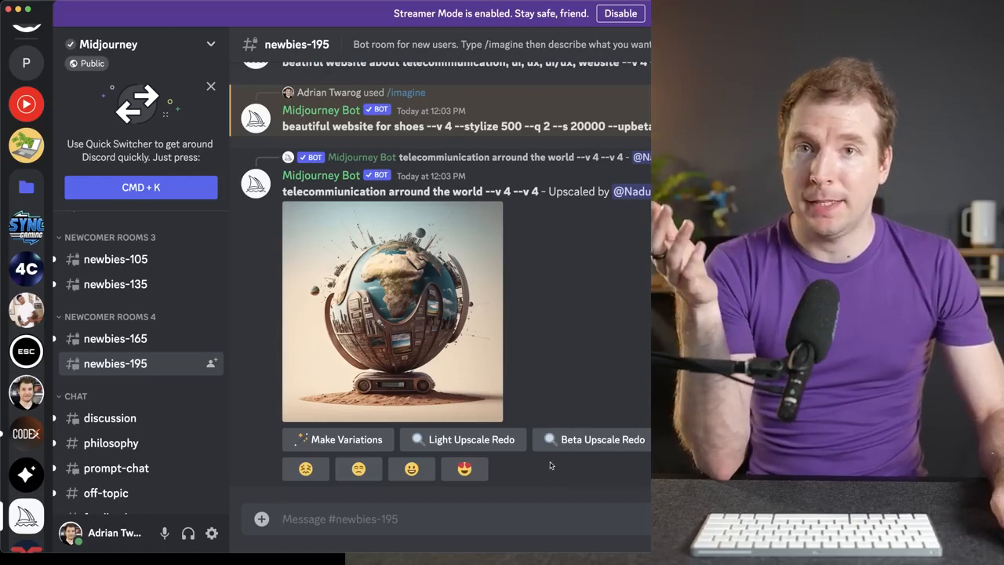
Enlarge the generated shoe website images, close the preview and return to the newest messages
scroll(550, 465, up, 2)
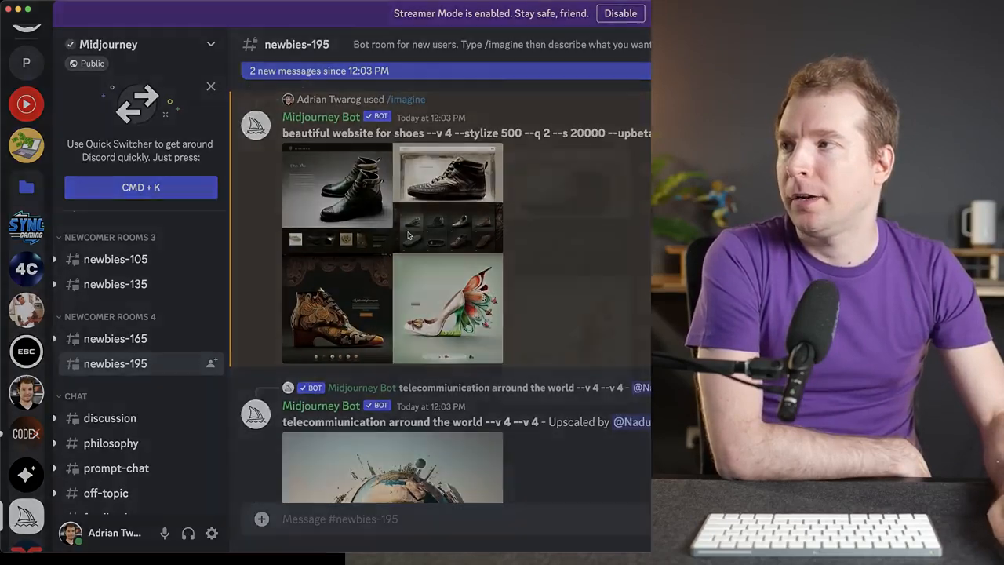
click(419, 278)
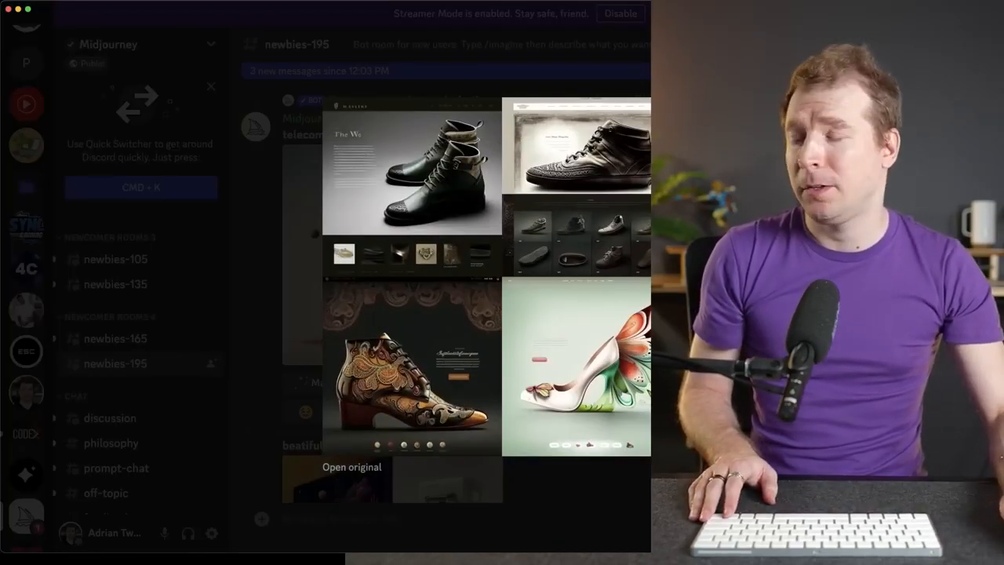
key(Escape)
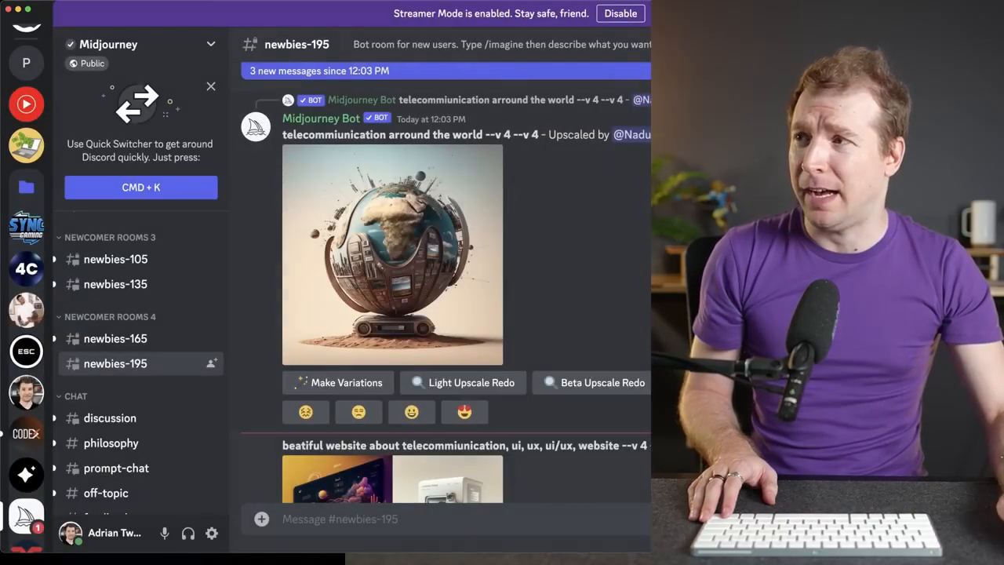
scroll(440, 299, down, 11)
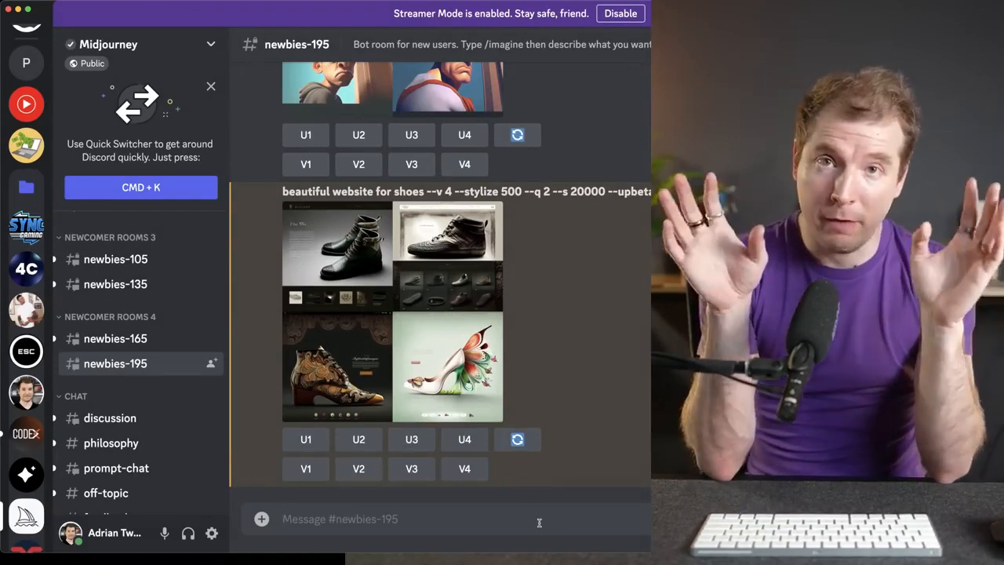
text(/imagine)
key(Tab)
text(beatiful website about shoes)
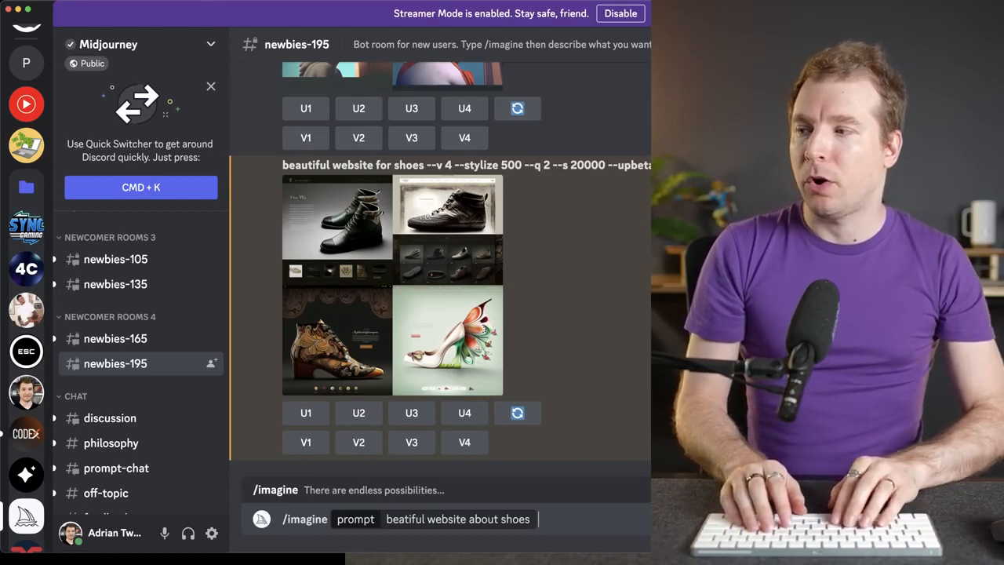
key(Return)
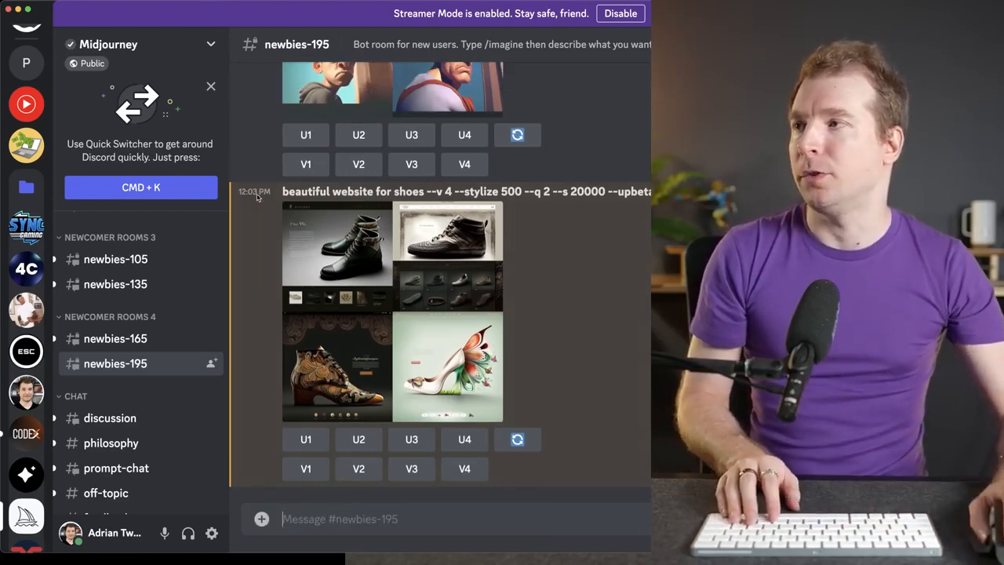
Copy "beautiful website for shoes --v 4 --stylize 500" from the earlier result and paste it as the prompt of a new /imagine command
drag(281, 195, 518, 193)
key(super+c)
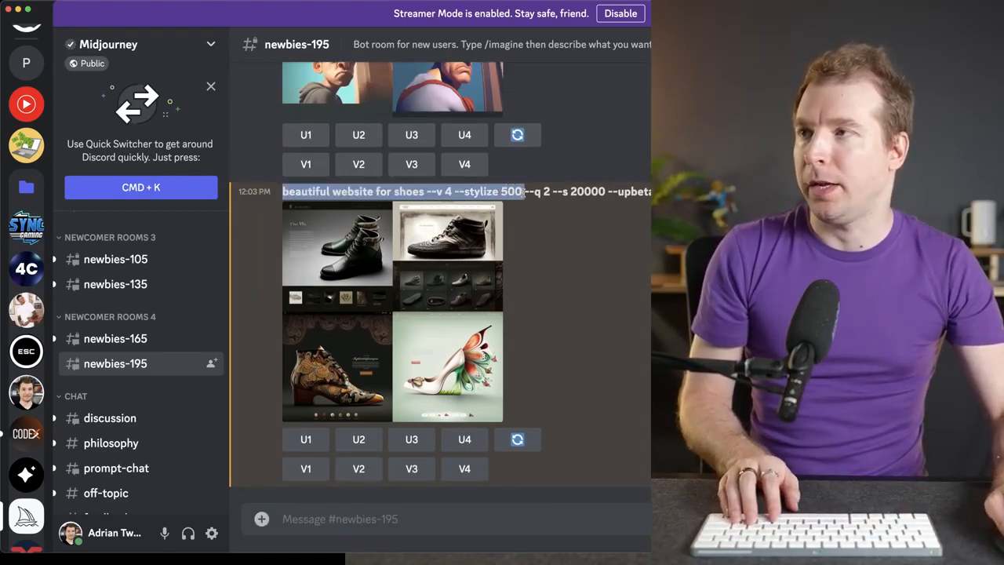
click(422, 530)
text(/image)
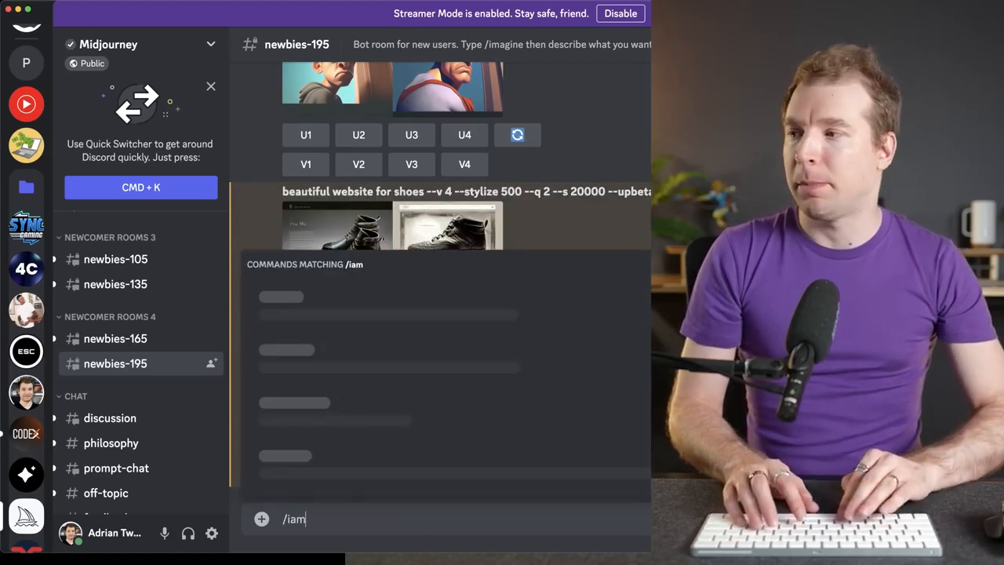
key(BackSpace)
key(BackSpace)
key(BackSpace)
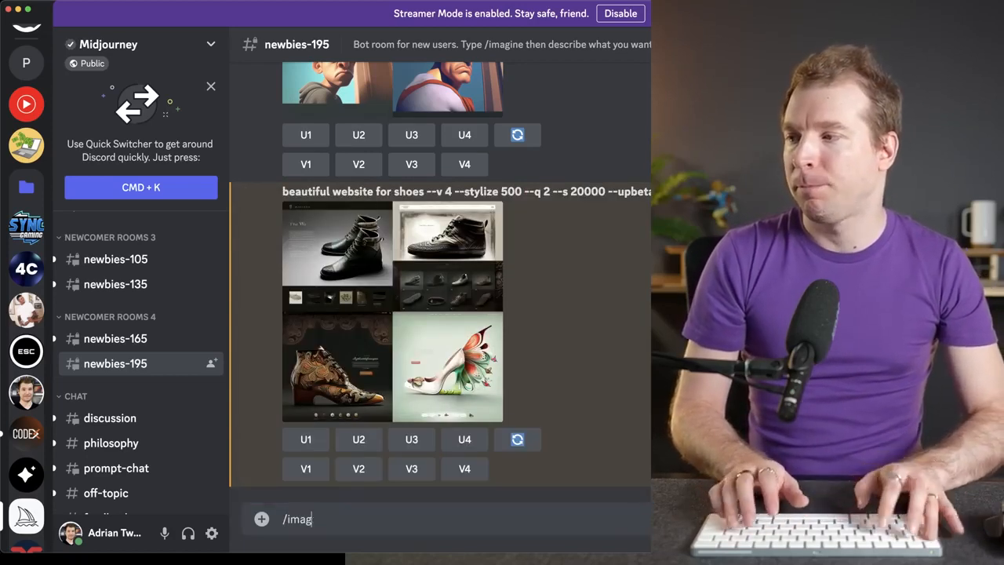
click(460, 487)
key(super+v)
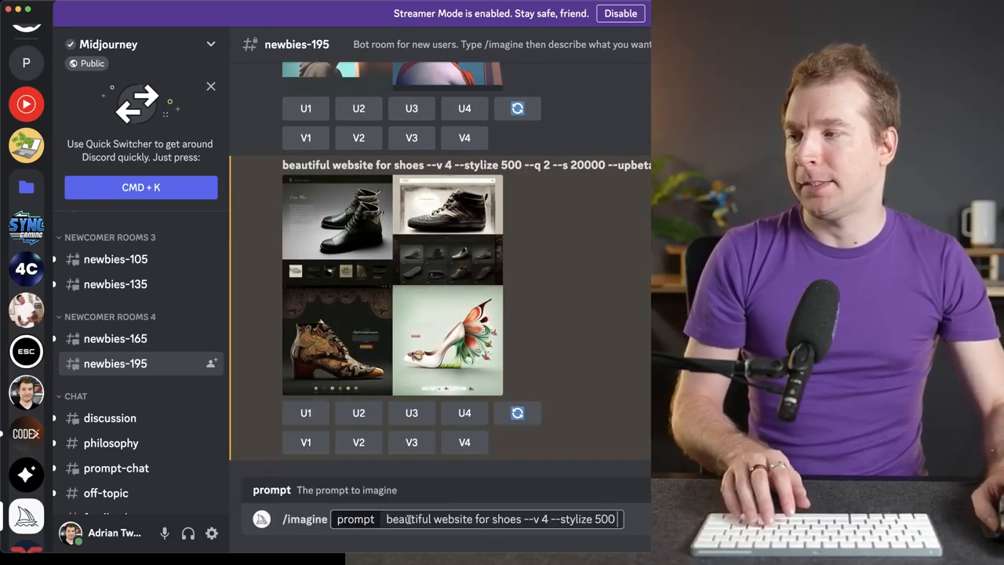
Insert ", ui, ux, ui/ux, website" after "shoes" in the prompt and submit it
click(523, 519)
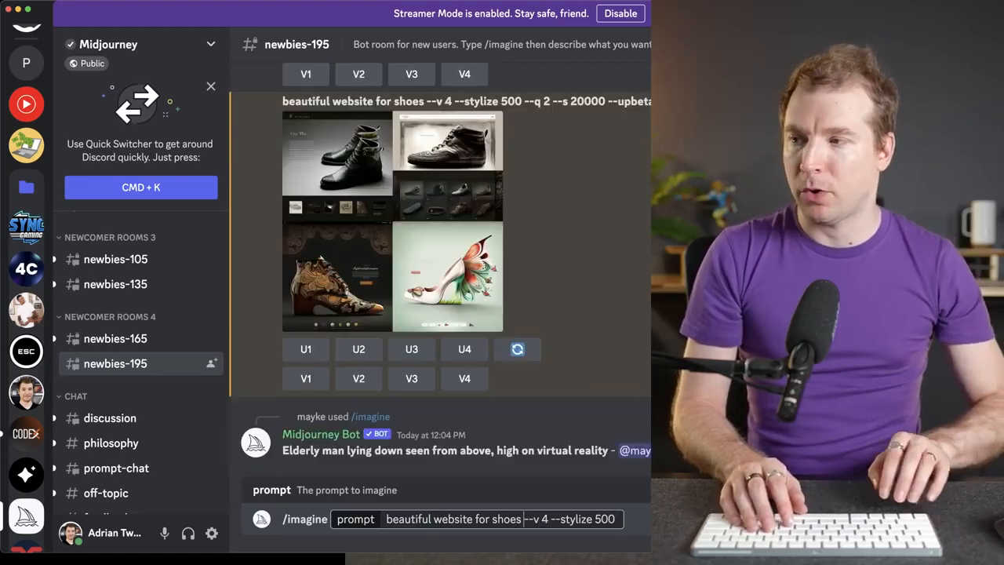
text(, ui,)
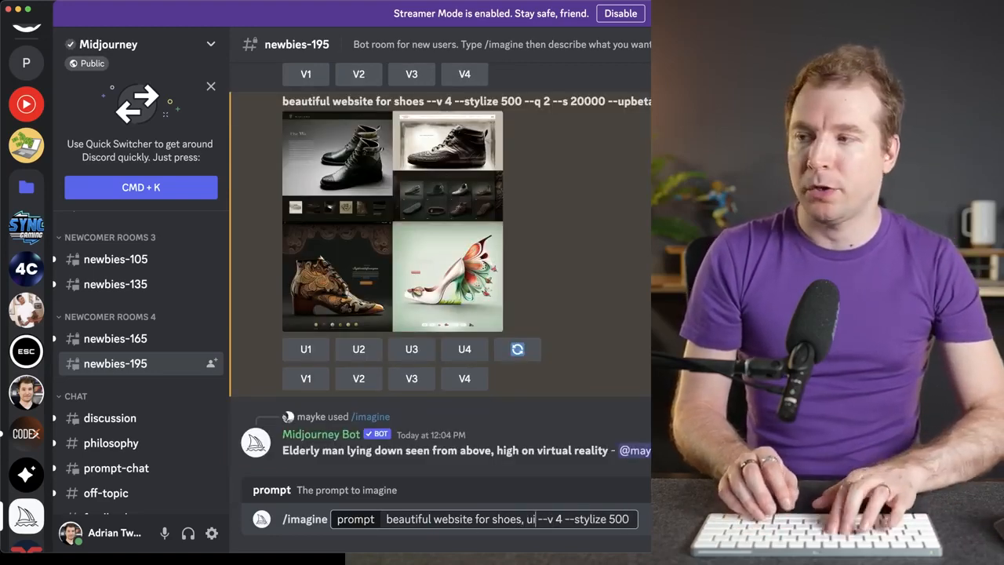
text( ux, ui/ux, website)
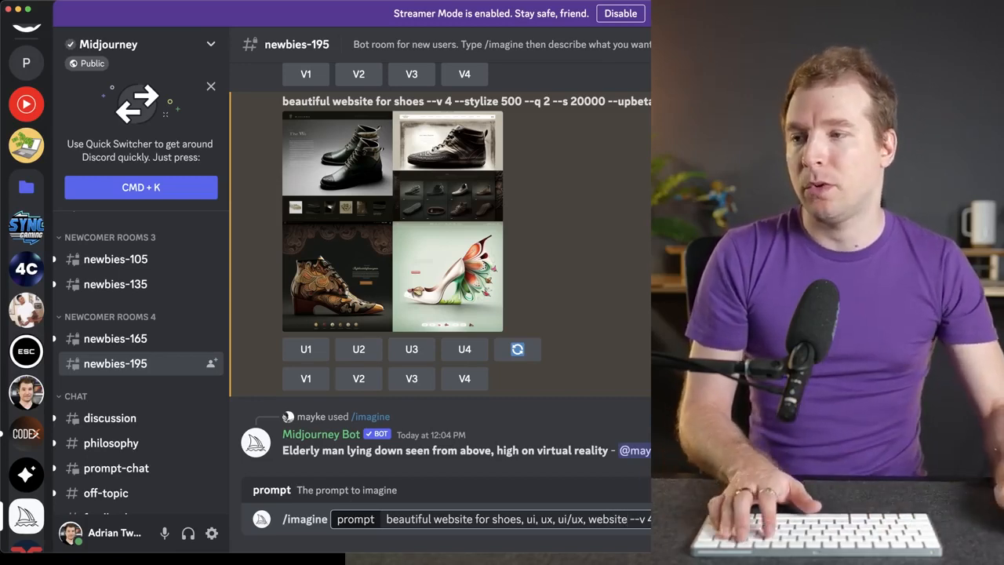
key(Return)
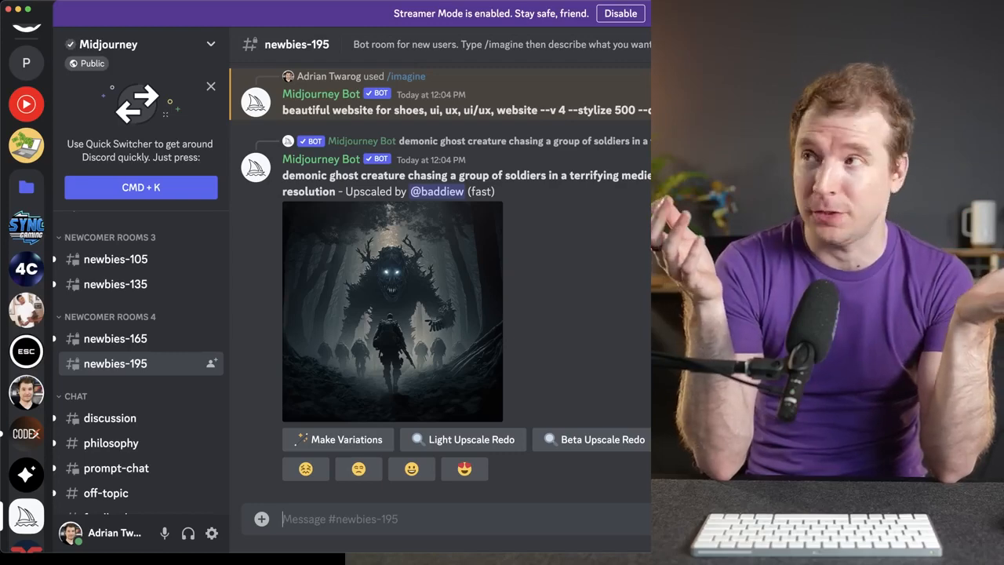
Enlarge the image grid generated from the UI/UX shoe website prompt, then close the preview
scroll(457, 234, up, 3)
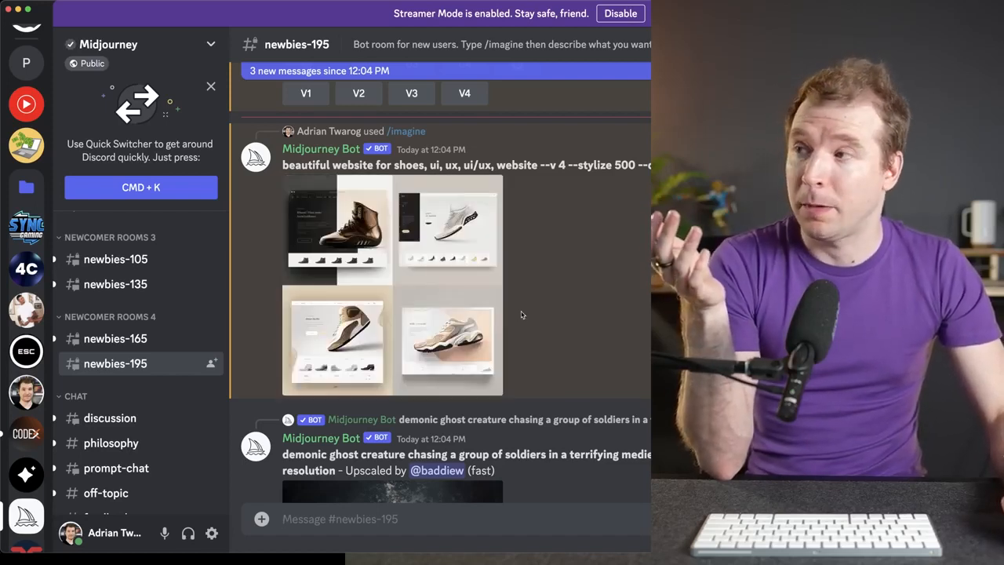
click(430, 288)
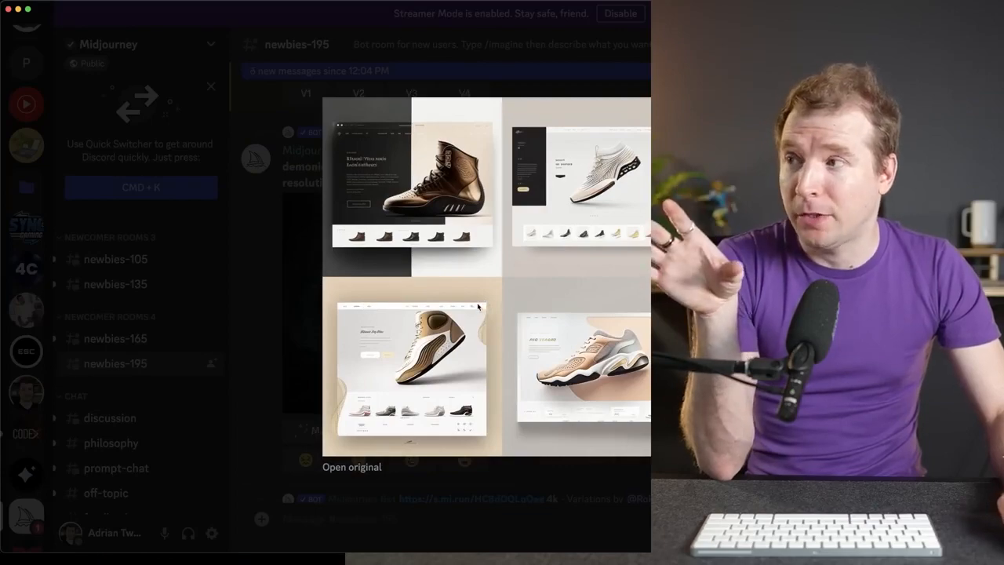
key(Escape)
Compare the earlier shoe website results with the UI/UX version and enlarge the UI/UX image grid again
scroll(415, 340, up, 3)
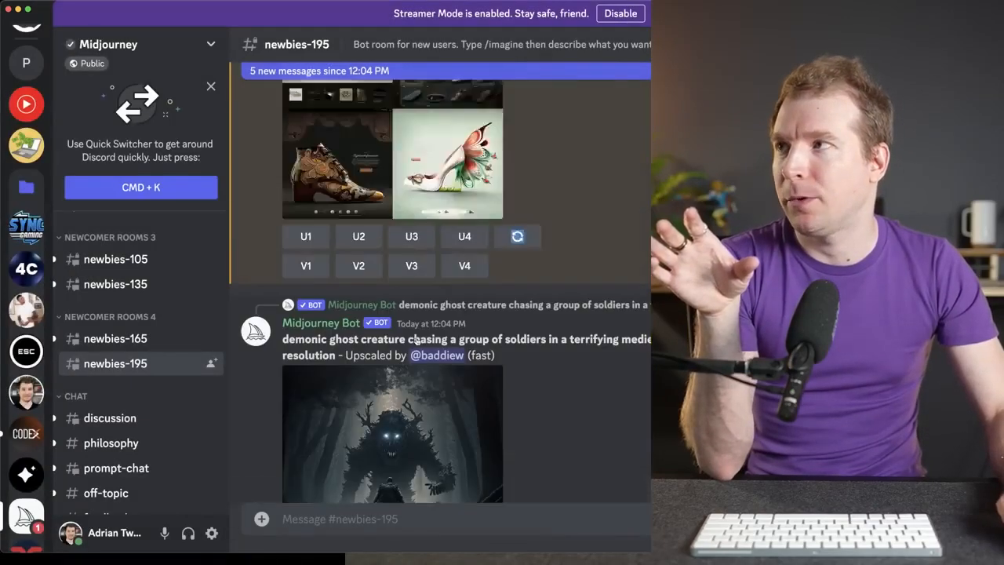
scroll(416, 340, up, 2)
scroll(455, 344, down, 10)
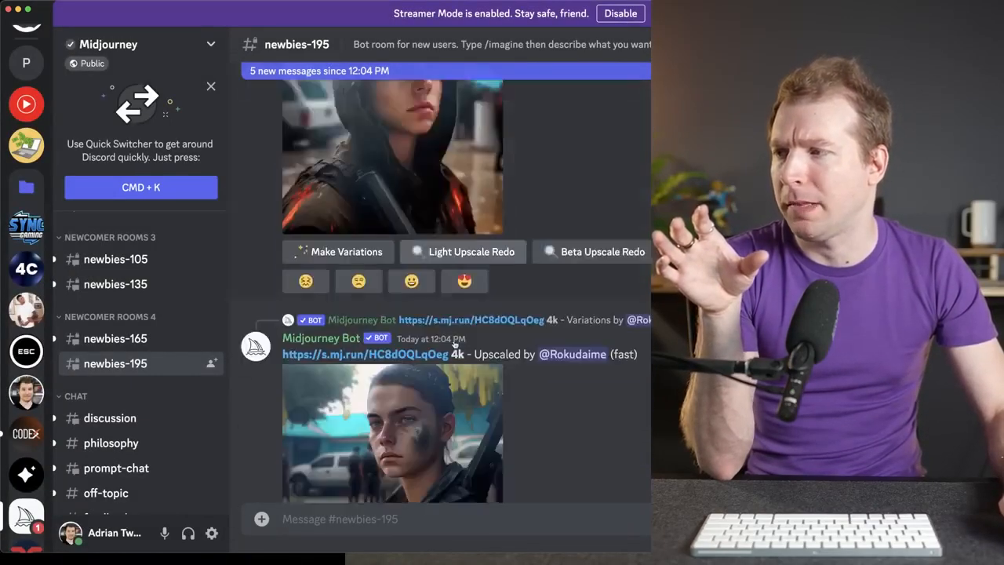
scroll(455, 344, down, 10)
click(426, 308)
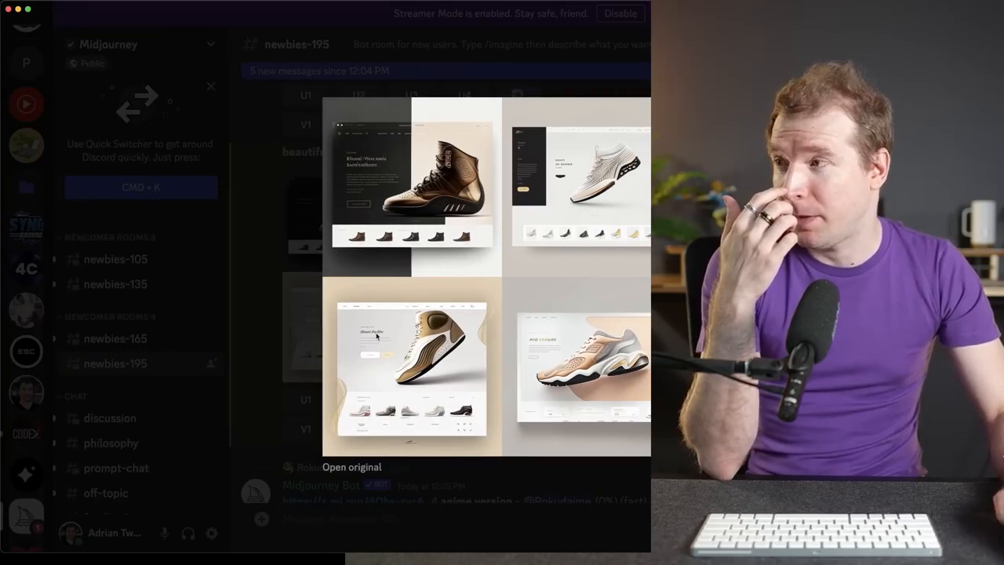
Upscale the third design of the UI/UX shoe website grid and enlarge the upscaled image
key(Escape)
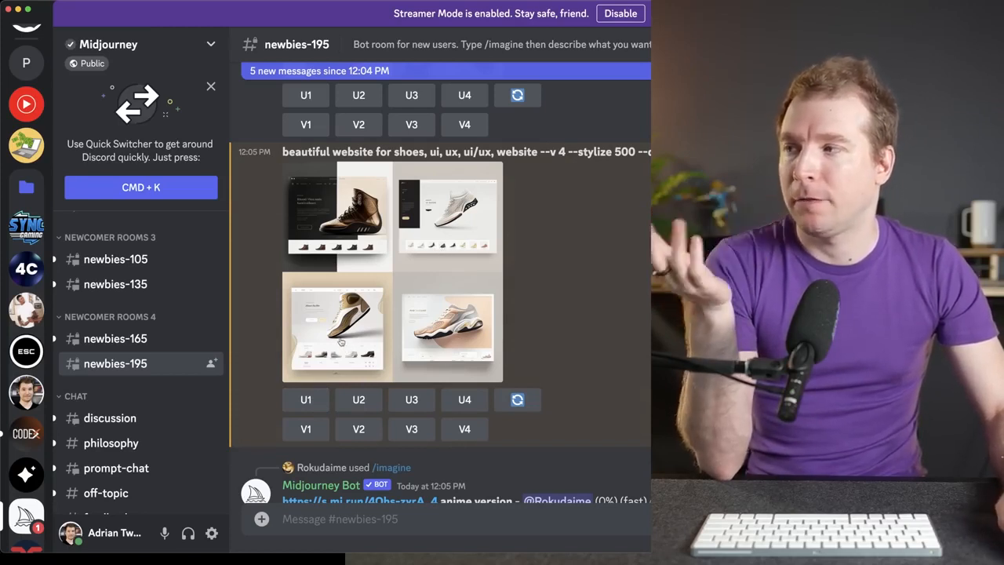
click(411, 401)
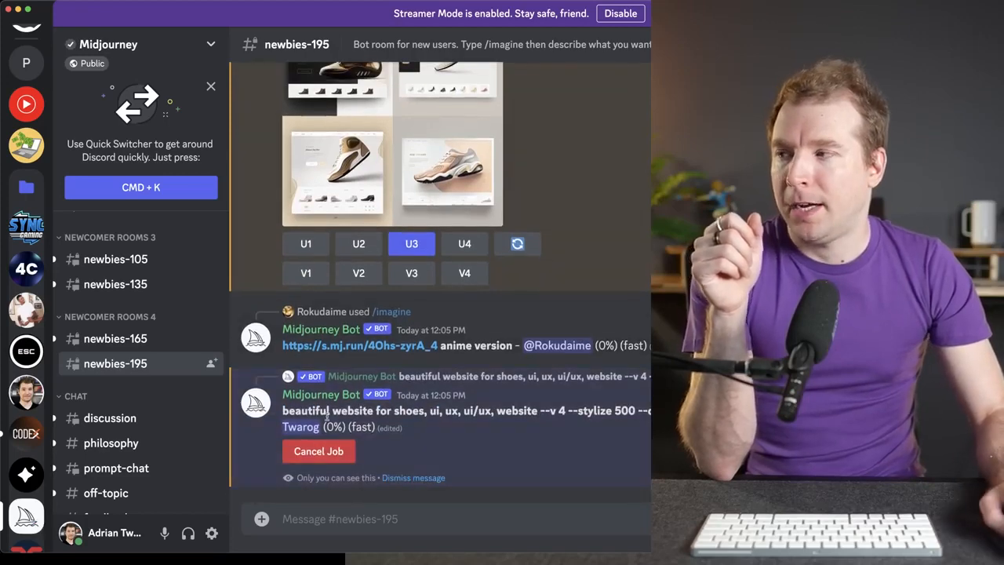
drag(283, 413, 657, 413)
click(657, 414)
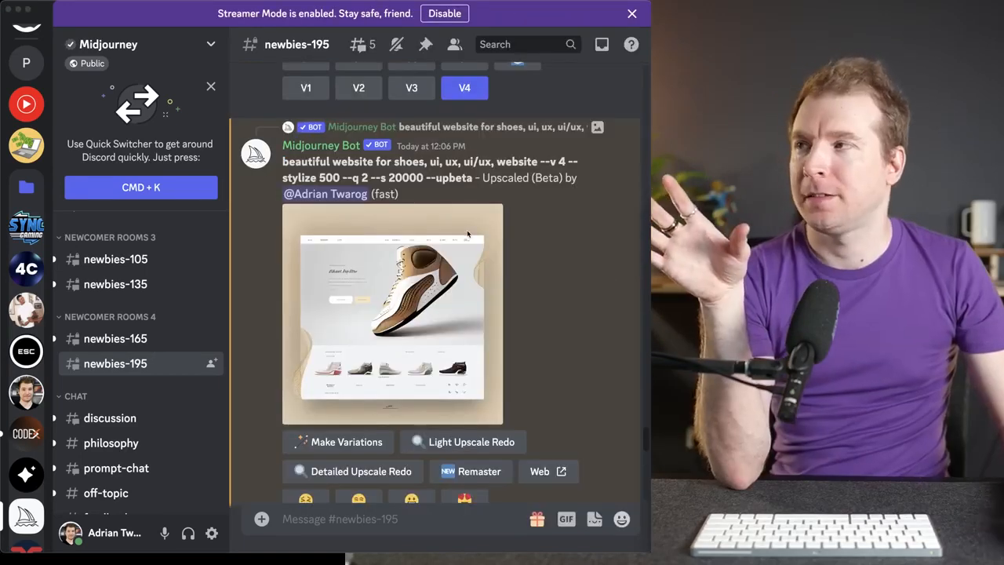
click(396, 314)
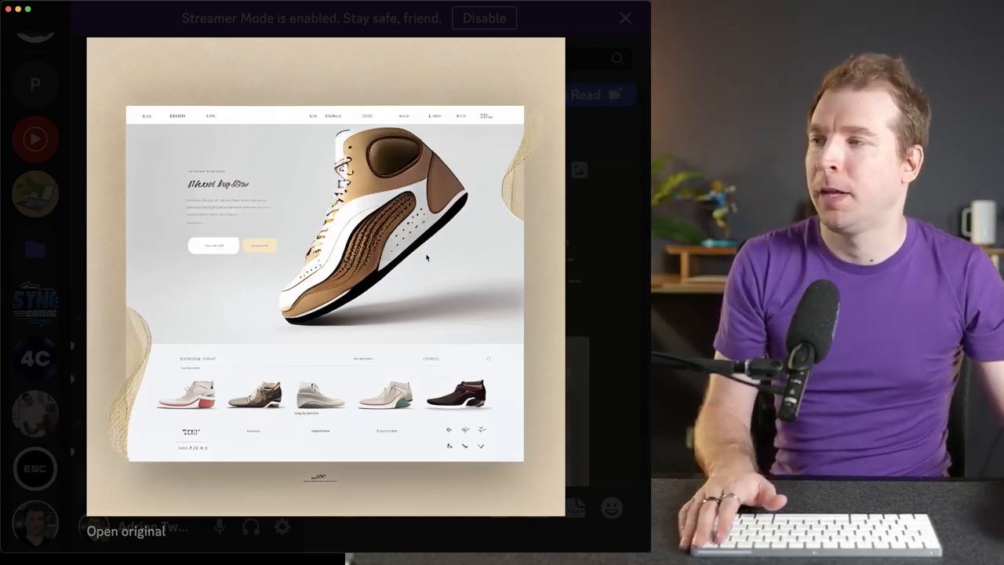
key(Escape)
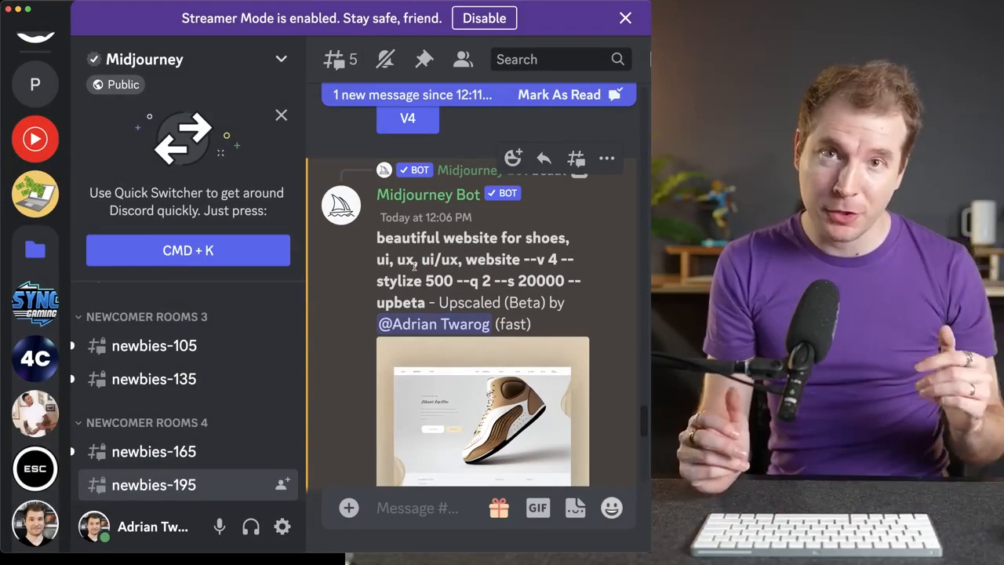
Copy "beautiful website for shoes, ui, ux, ui/ux, website --v 4 --stylize 500" from the upscaled result and paste it into a new /imagine prompt
drag(377, 235, 508, 278)
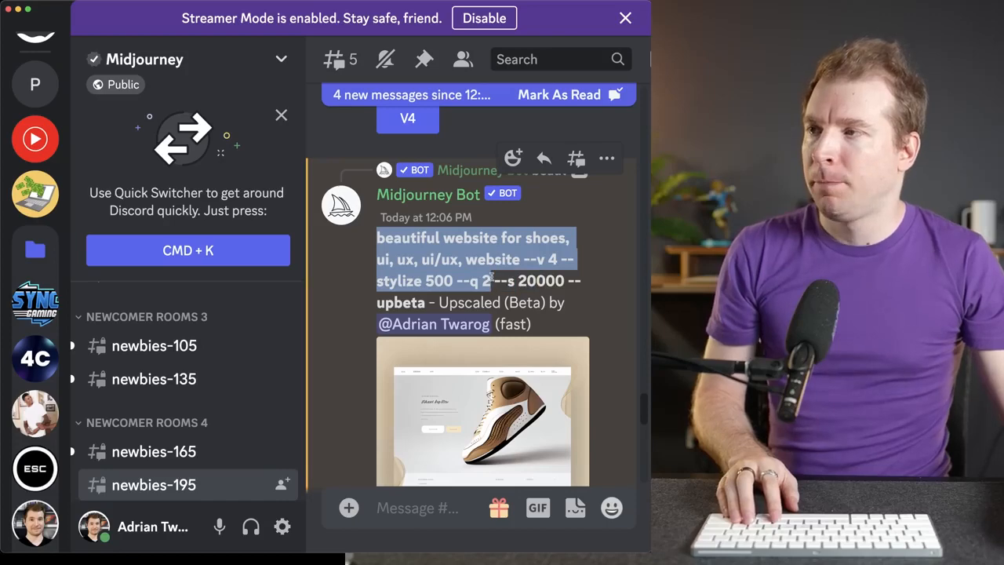
shift+click(451, 283)
key(super+c)
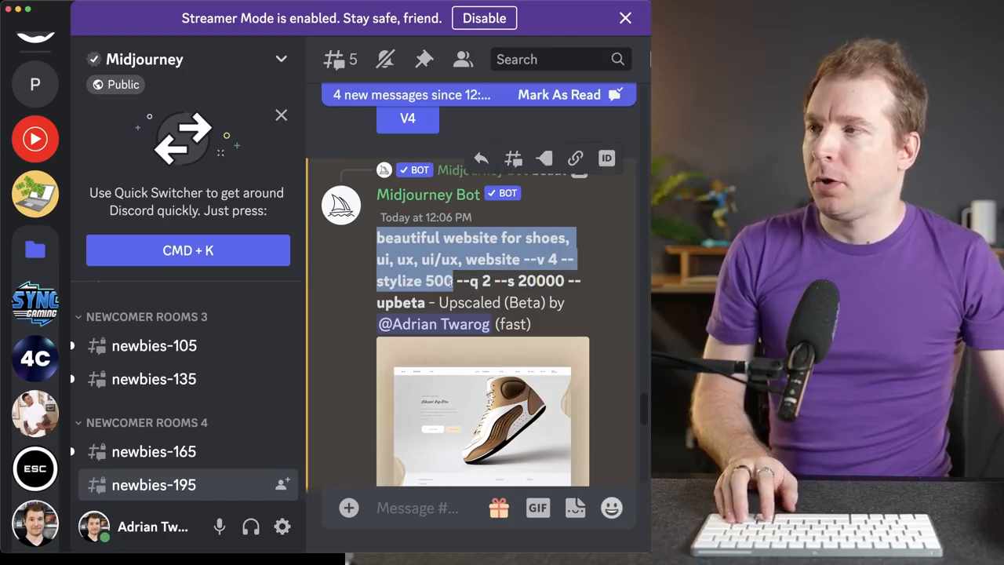
click(412, 502)
scroll(432, 426, down, 10)
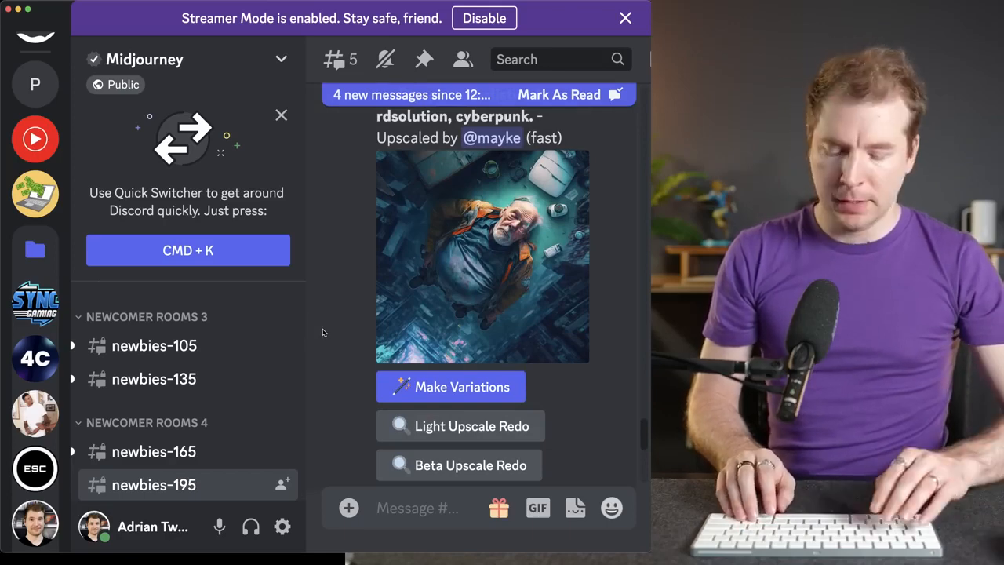
key(super+minus)
key(super+minus)
scroll(357, 466, down, 5)
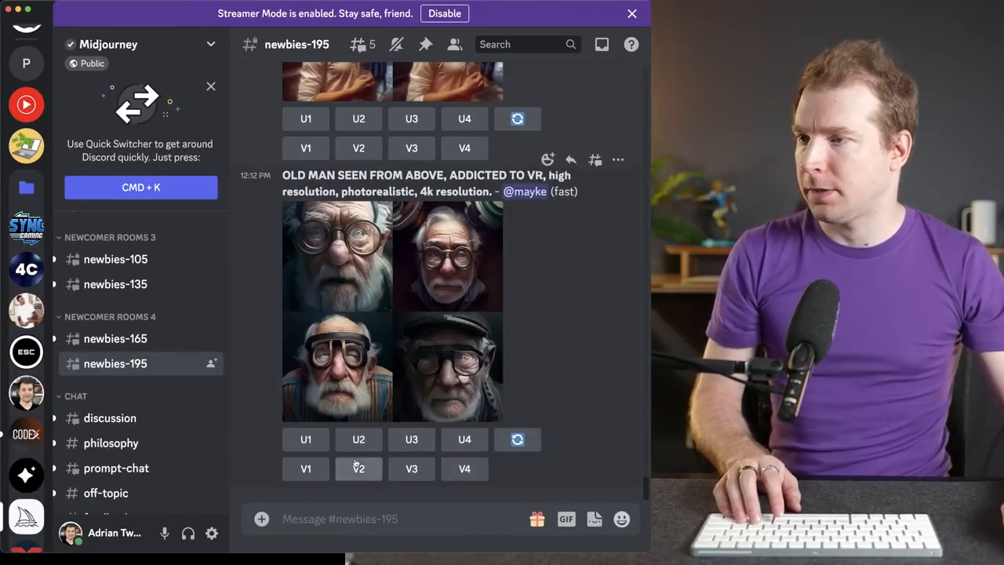
text(/imag)
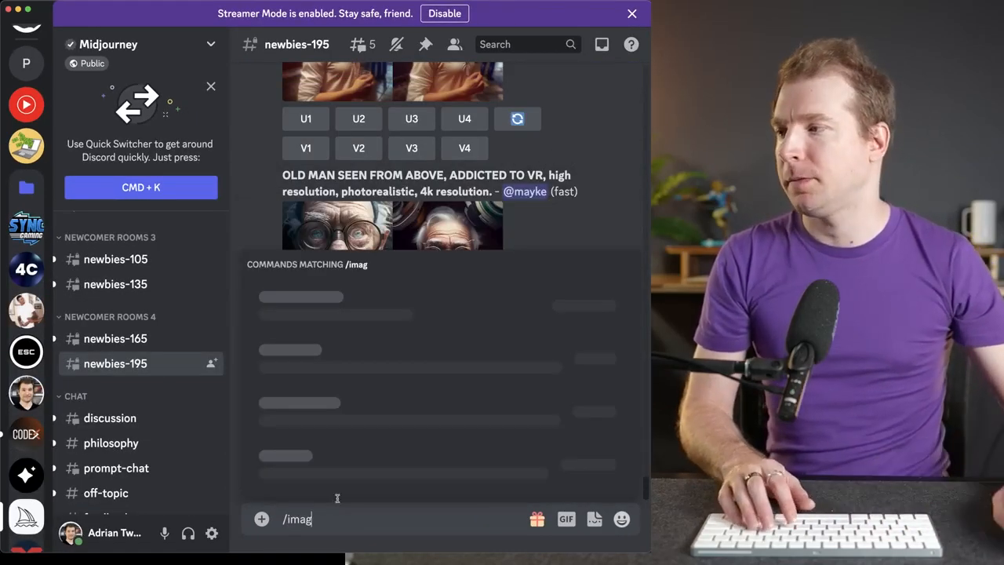
key(Tab)
key(super+v)
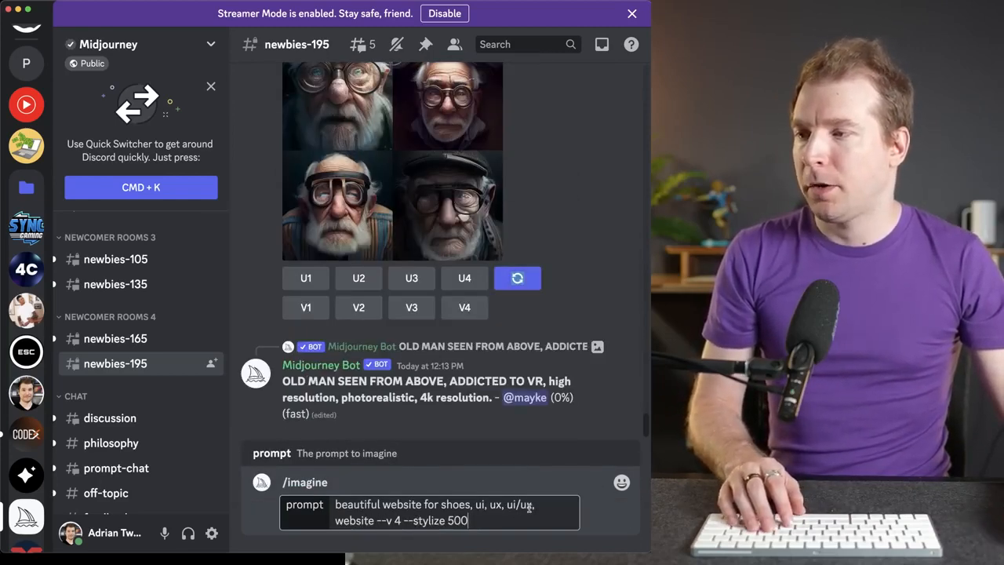
Insert "nike, red, blue, teal, yellow, running person," before "website" in the prompt
text(nike,)
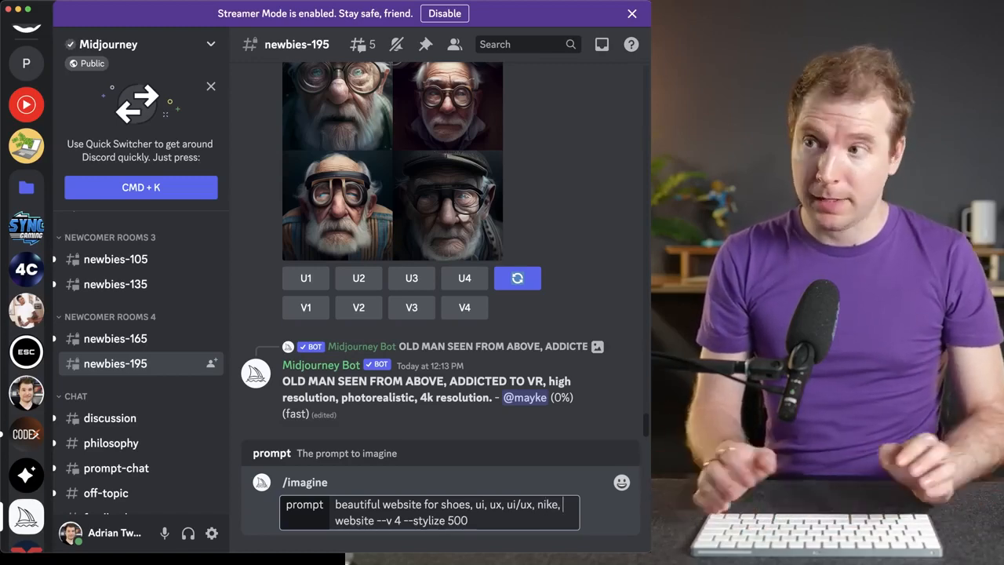
text( re)
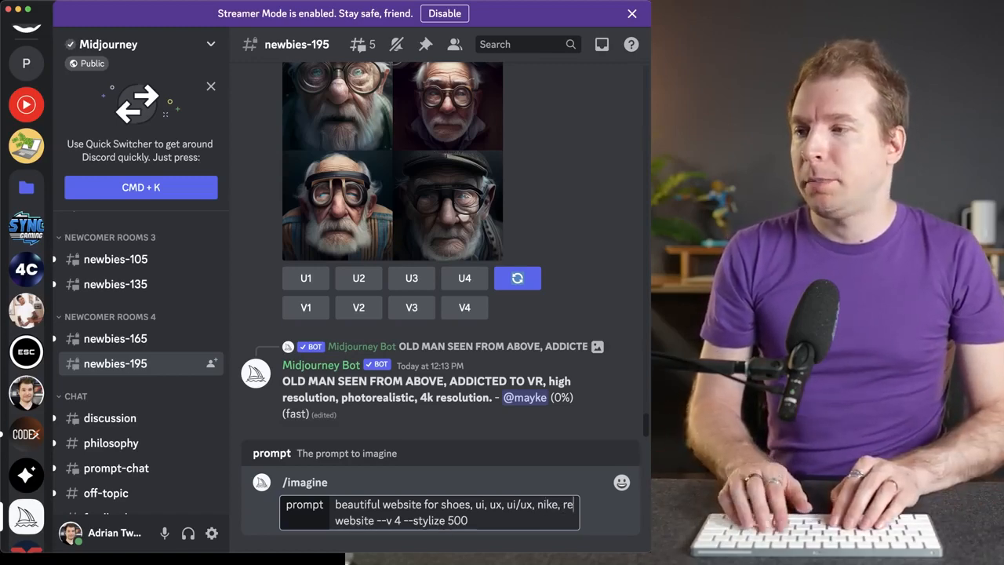
text(d, blue green)
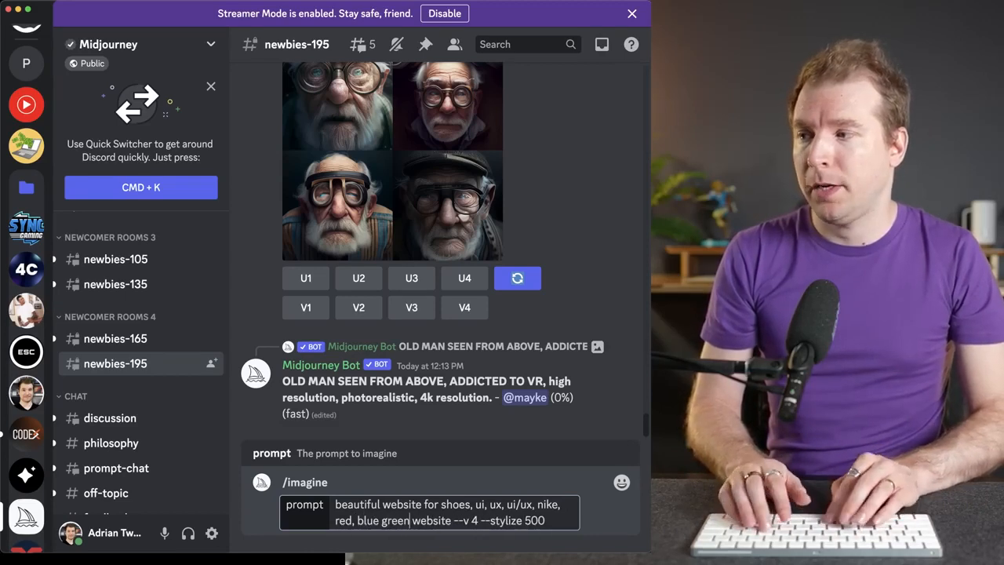
key(BackSpace)
key(BackSpace)
key(BackSpace)
key(BackSpace)
key(BackSpace)
key(BackSpace)
text(,)
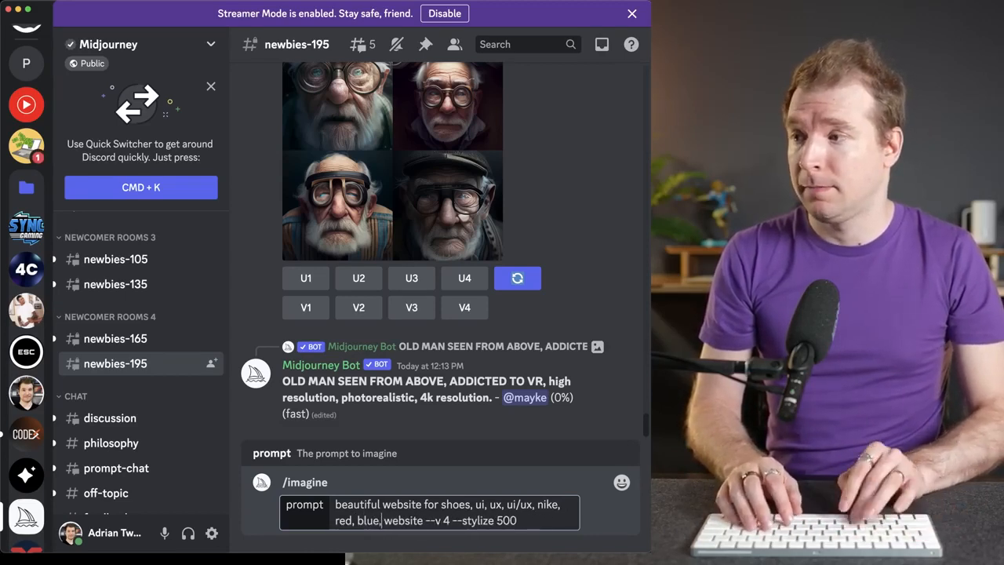
text( teal, yello )
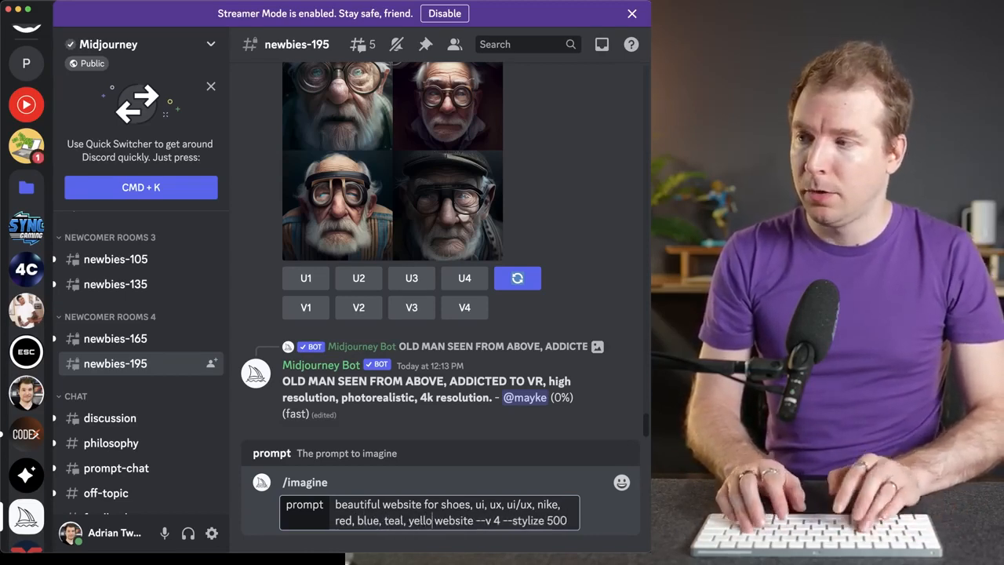
text(w, )
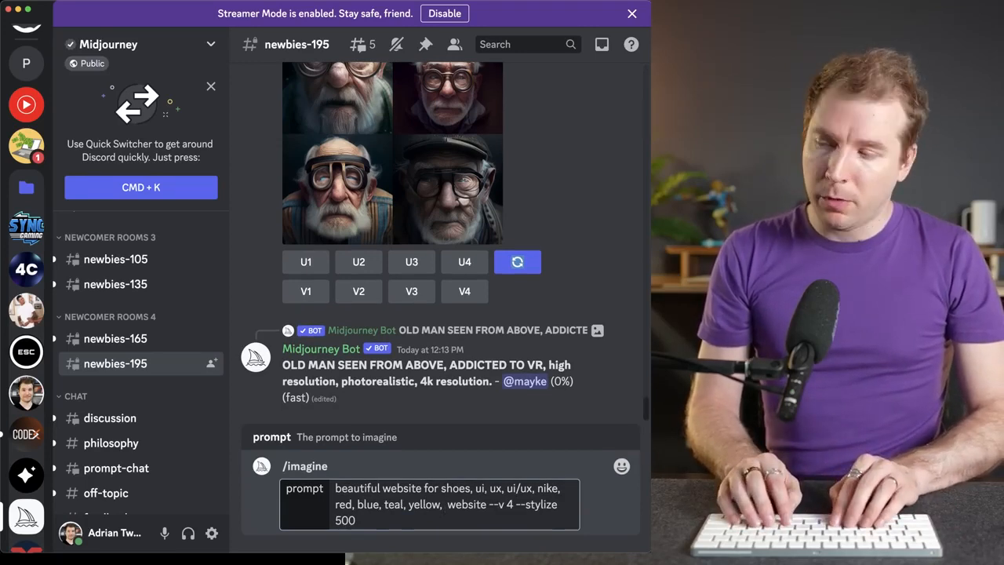
text(running person)
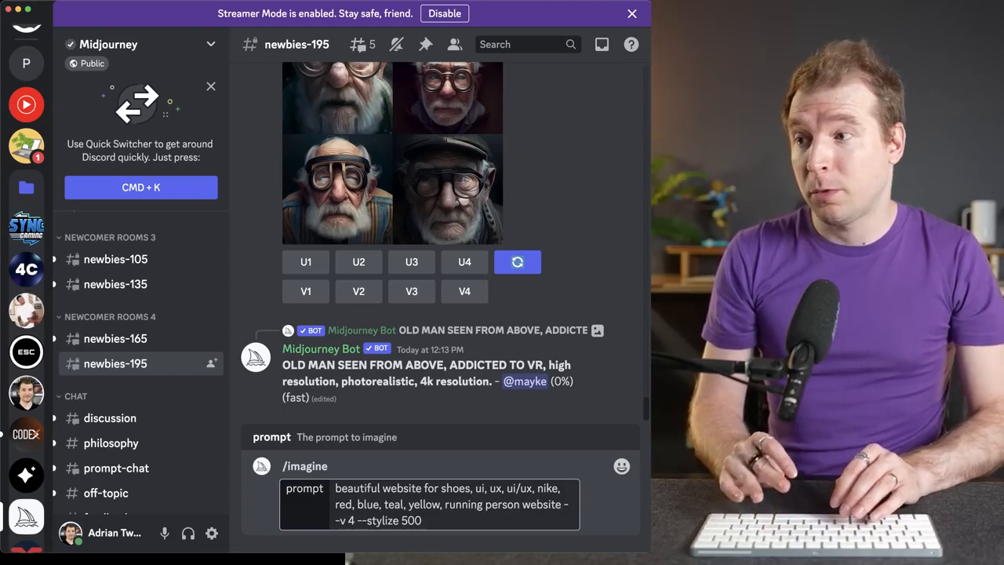
text(,)
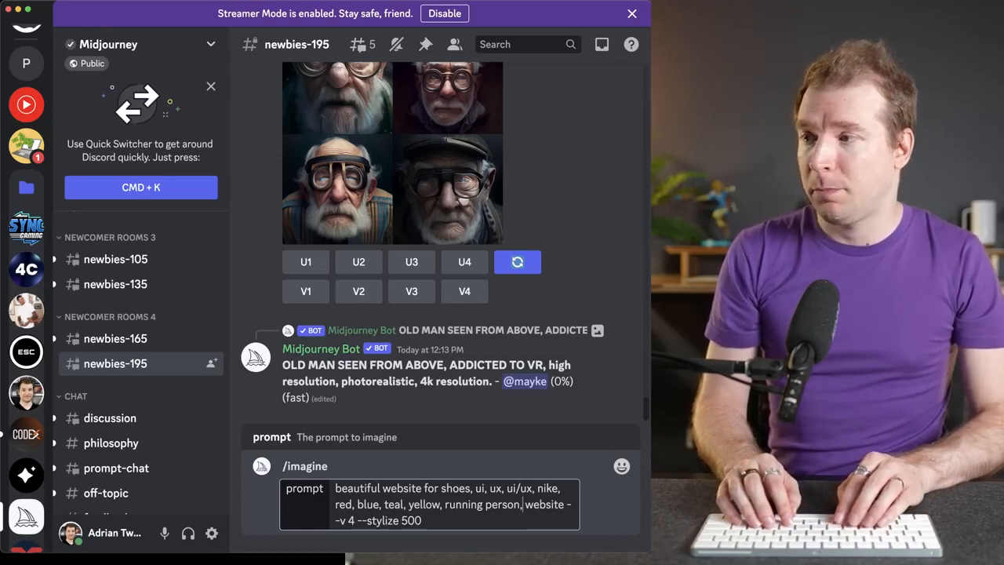
Set the prompt's stylize value to 750 and submit it
click(416, 521)
key(BackSpace)
key(BackSpace)
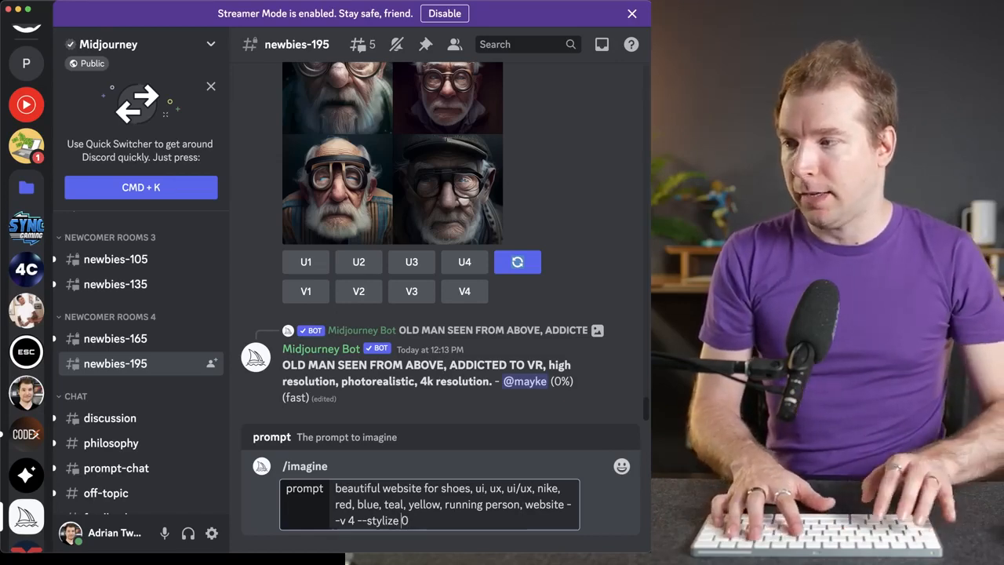
text(75)
key(Return)
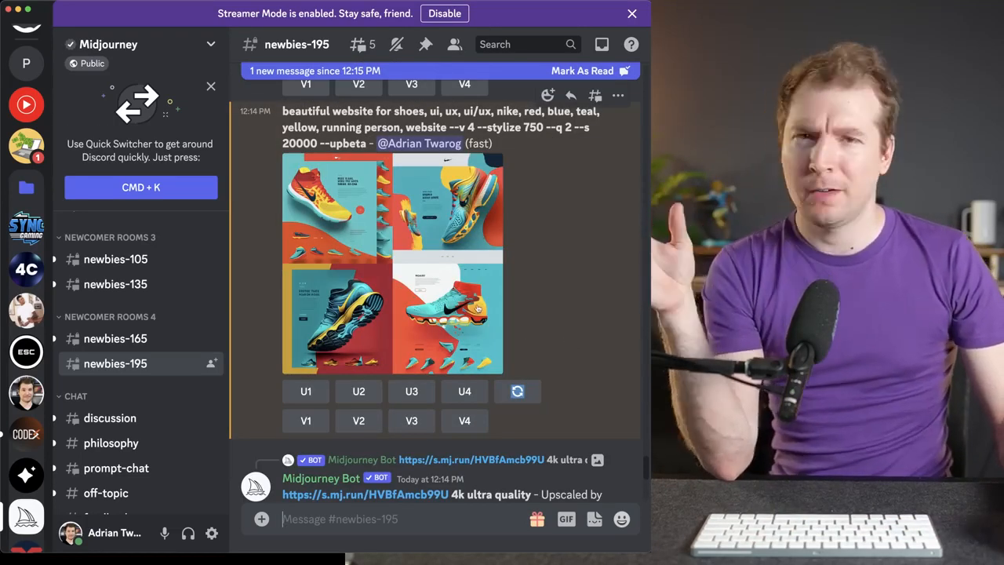
Enlarge the image grid generated from the Nike colour prompt, then close the preview
click(414, 213)
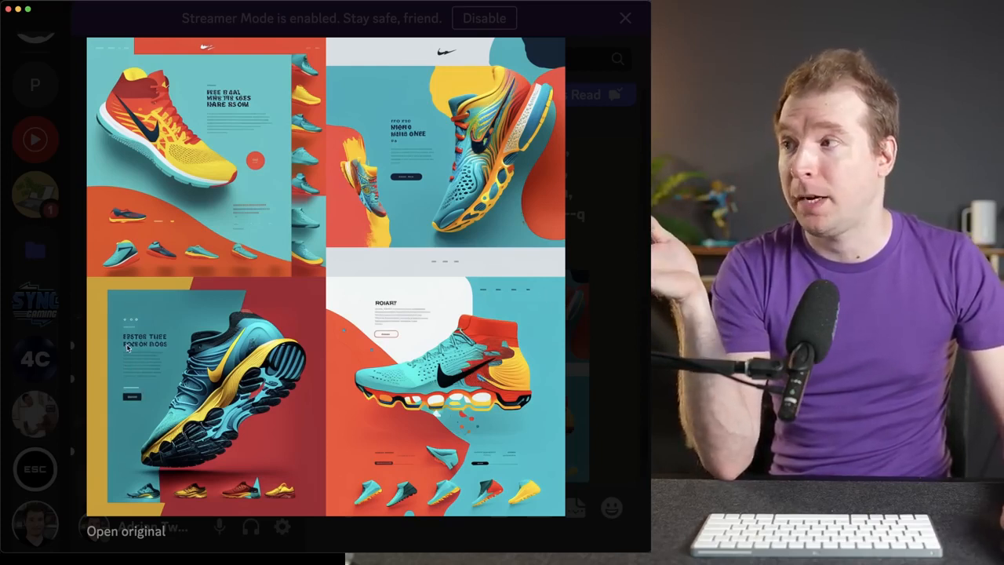
click(595, 348)
scroll(532, 409, down, 2)
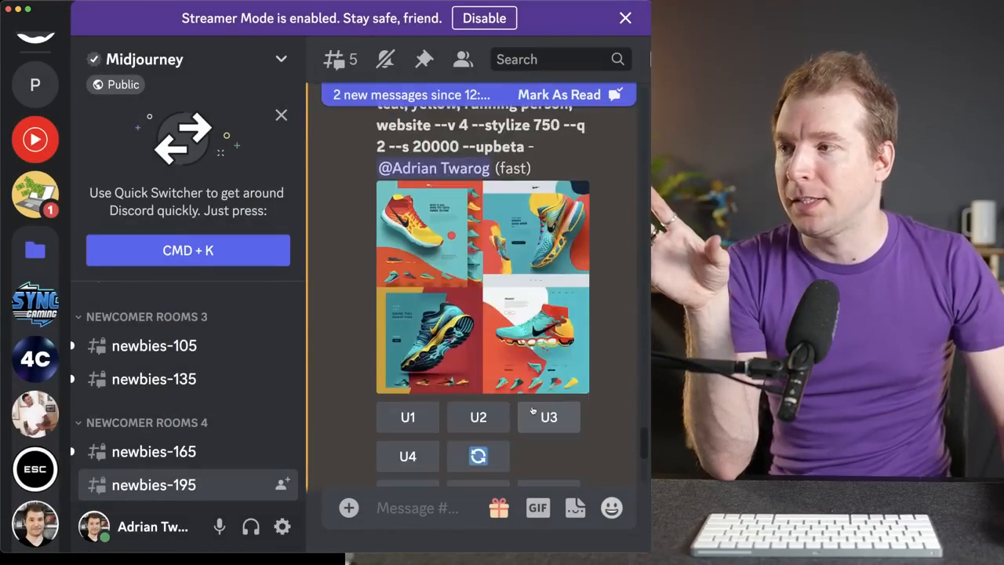
scroll(533, 410, down, 2)
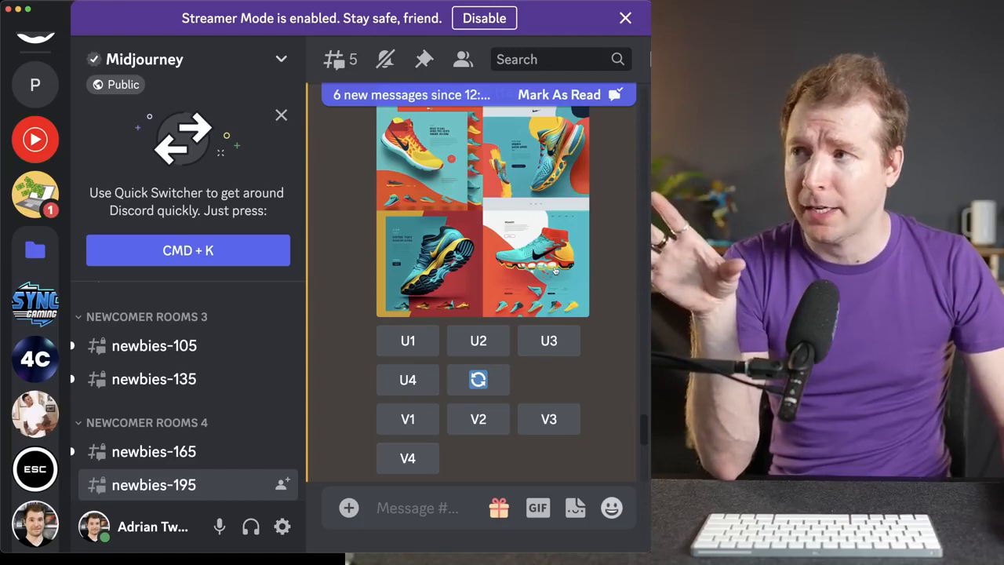
Generate variations of the fourth Nike shoe website design and enlarge the resulting variations grid
click(408, 458)
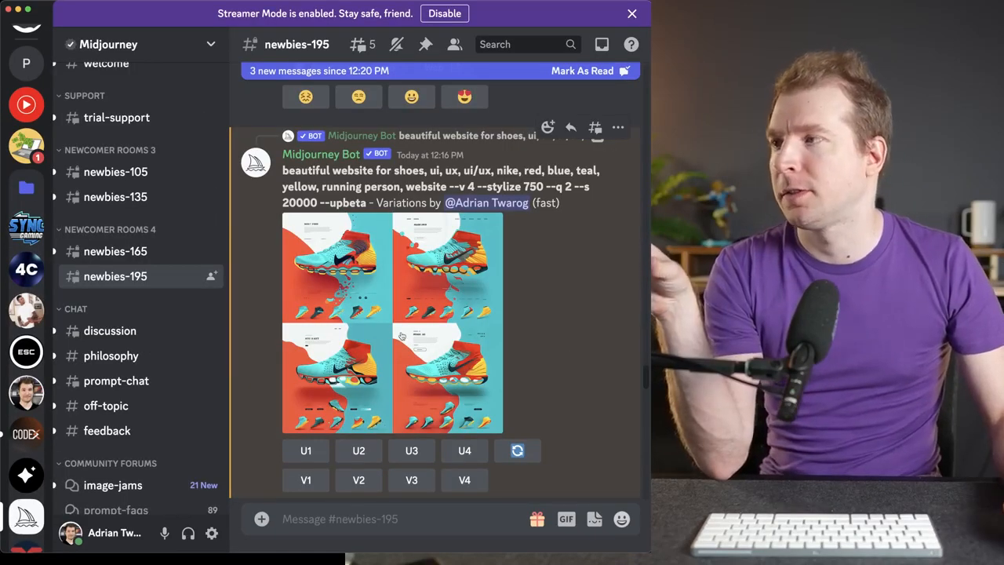
click(401, 336)
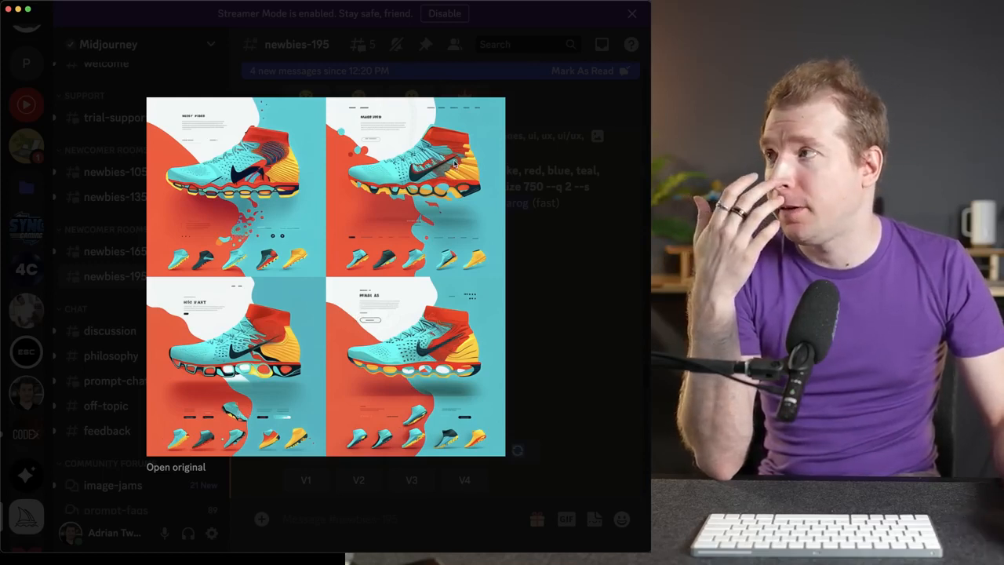
click(560, 158)
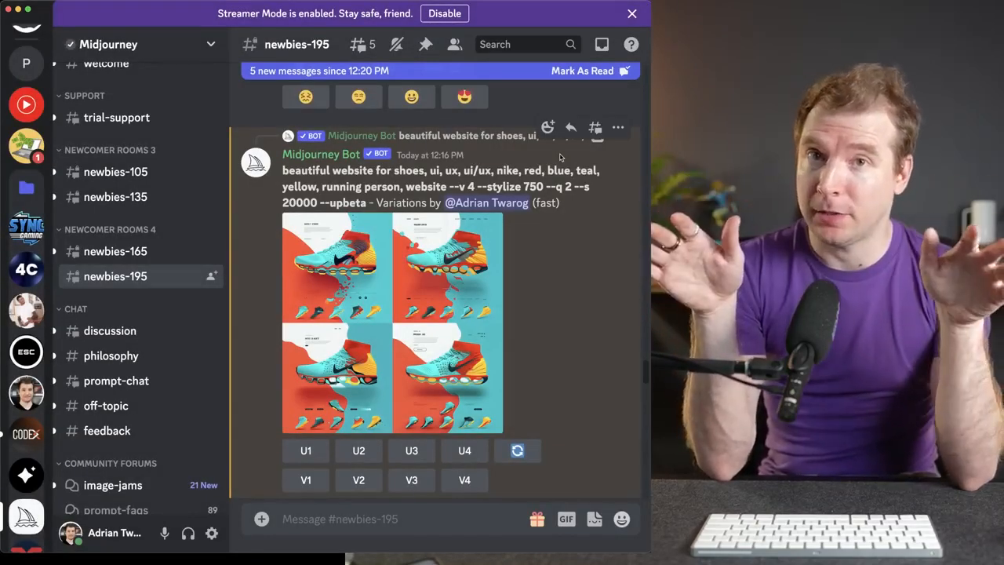
Switch to Dribbble in Google Chrome, open the "Olla - Food Delivery Landing Page" shot and copy the link address of its image
mouse_move(299, 546)
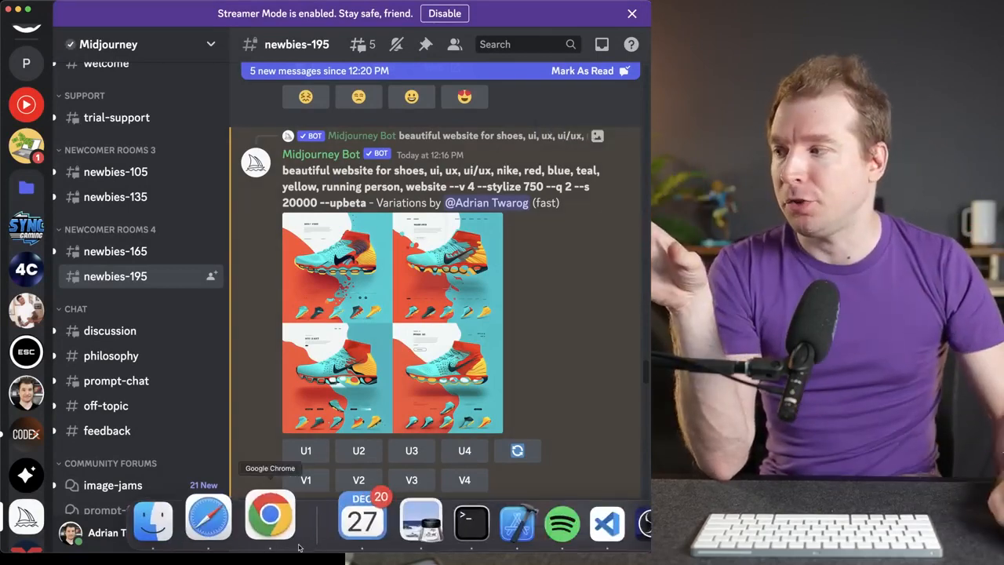
click(276, 532)
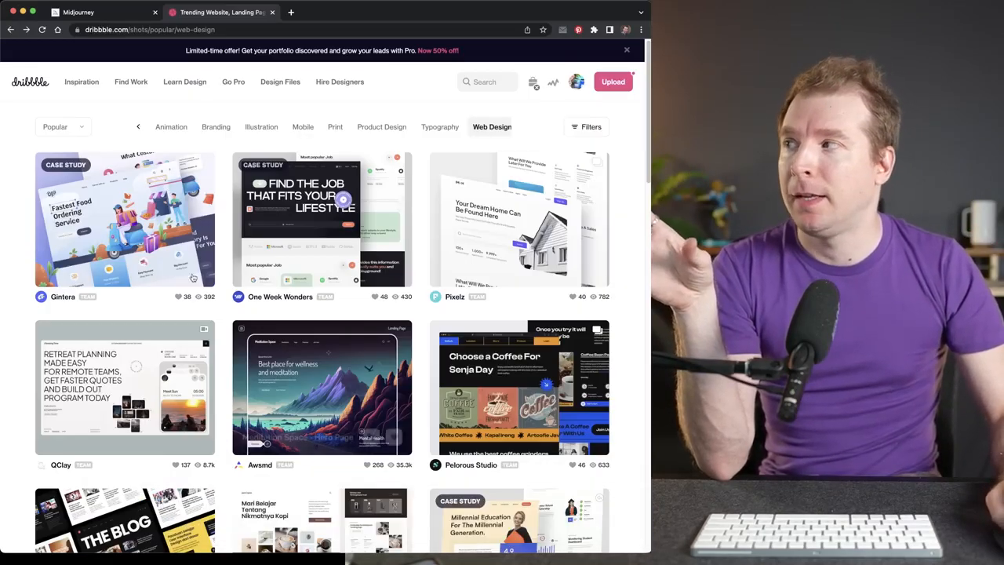
click(168, 218)
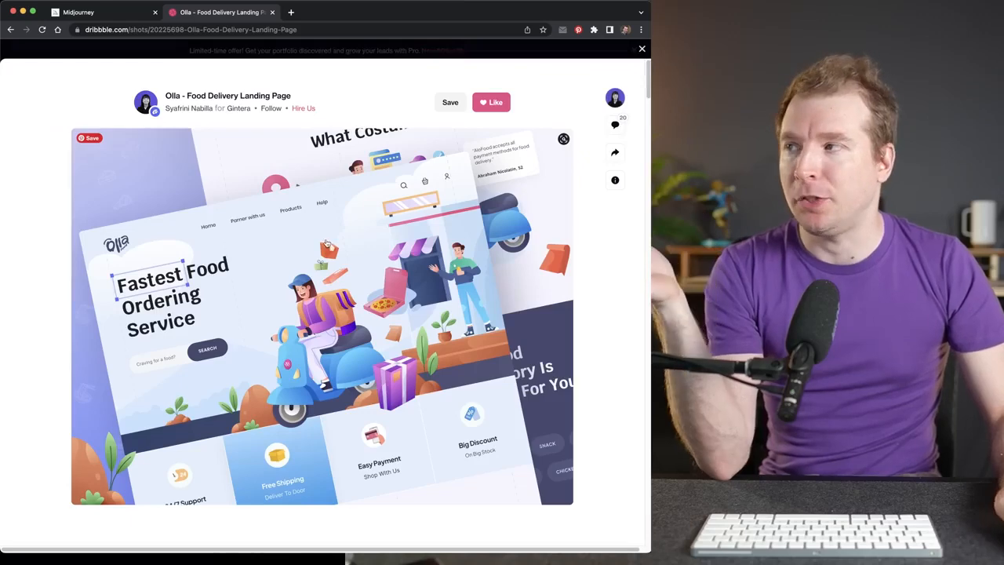
right_click(327, 240)
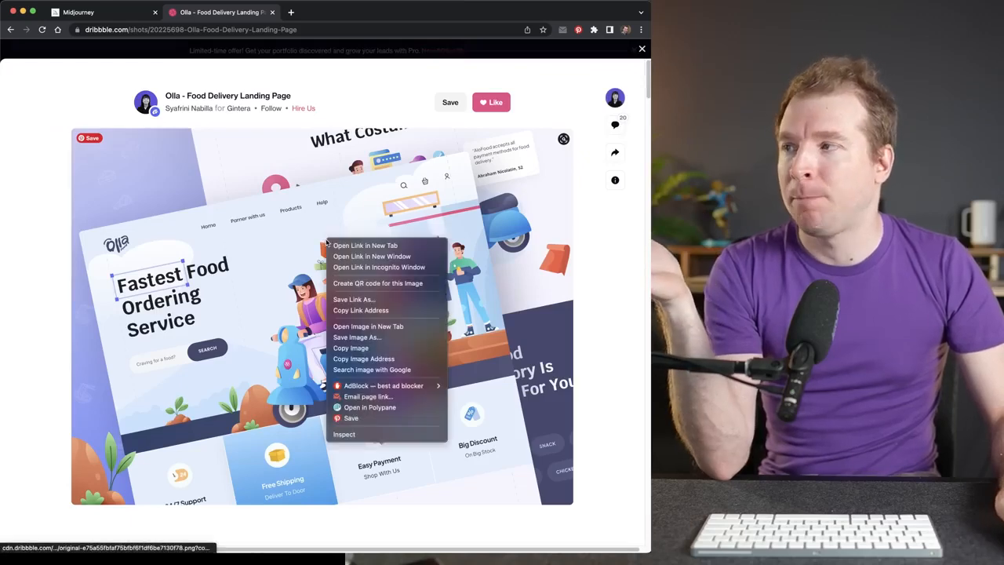
click(384, 311)
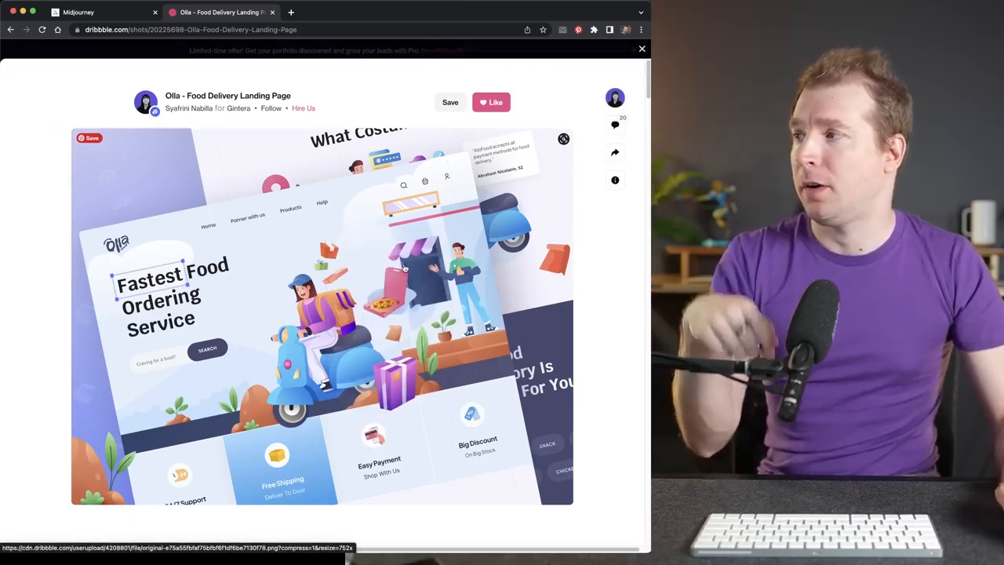
Close the food delivery shot and switch back to the Midjourney newbies-195 channel in Discord
key(Escape)
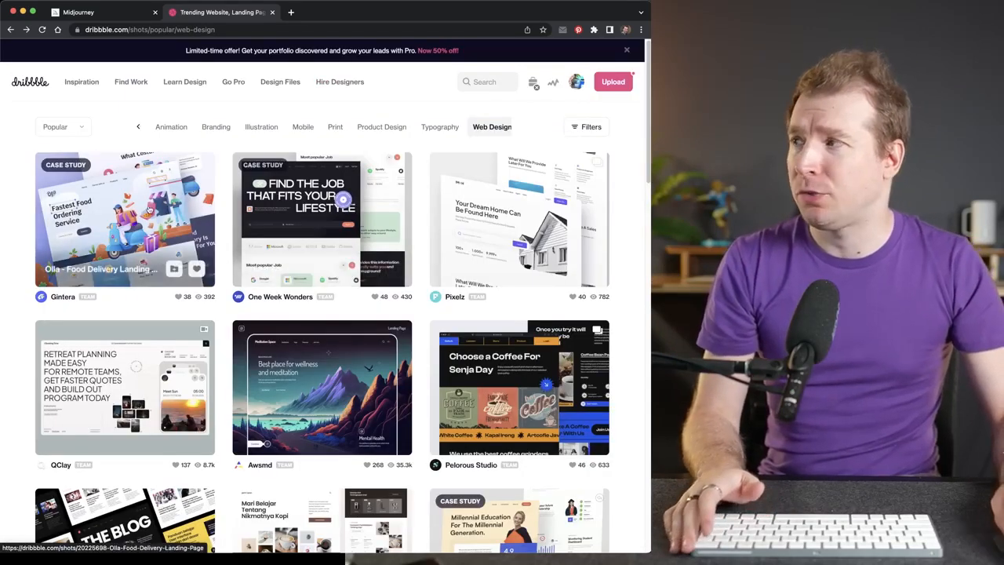
click(161, 255)
key(Escape)
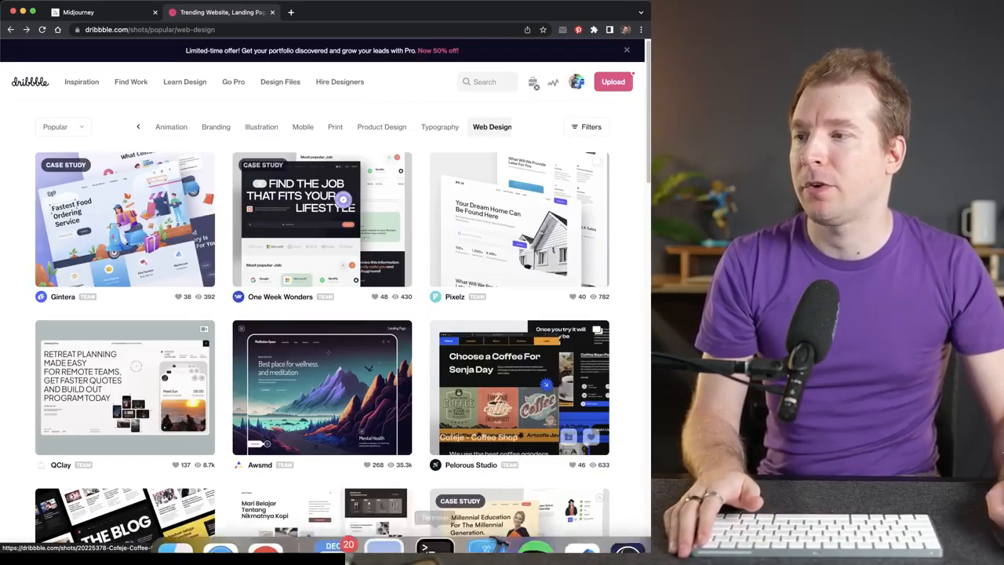
click(642, 518)
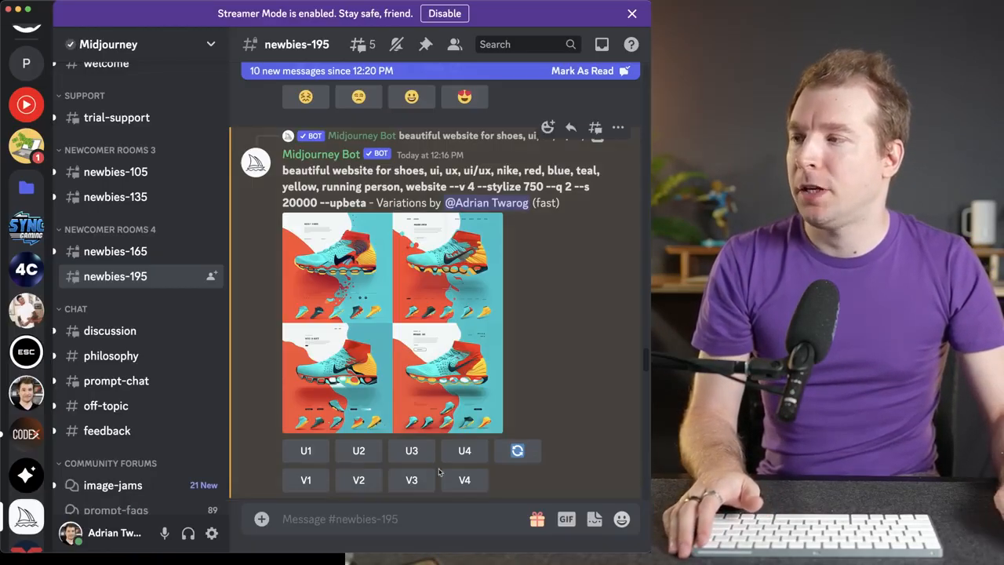
text(/imagine prompt beatiful website about shoes)
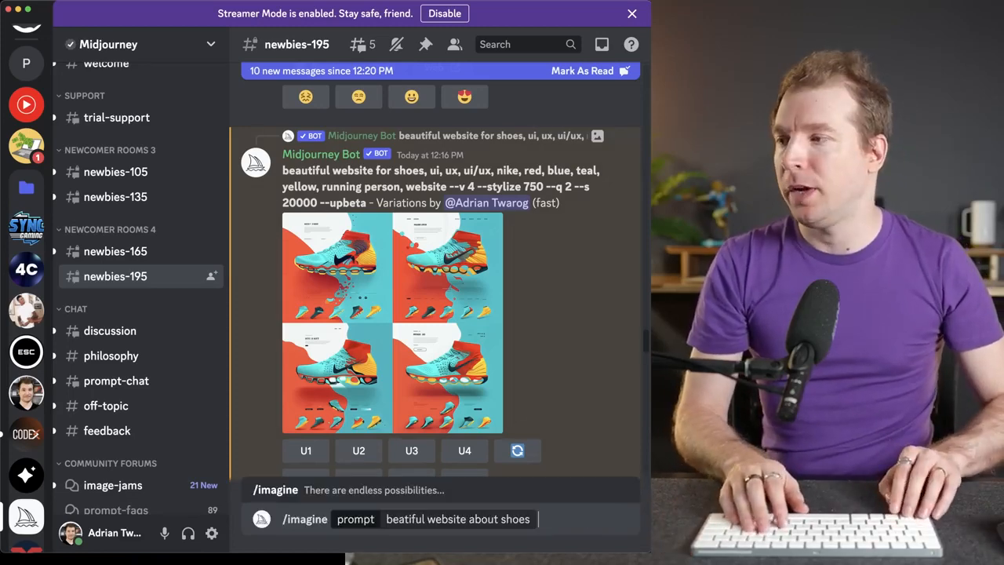
key(Left)
key(Return)
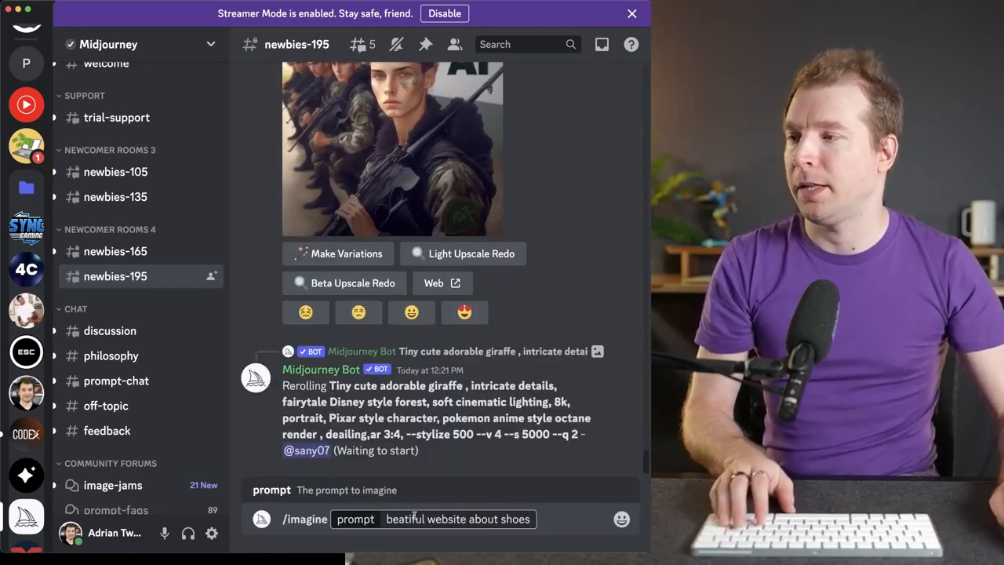
key(Return)
Submit an imagine prompt combining the copied Dribbble image link with "beautiful website shoes, nike, ui, ux, website, teal, yellow, green --v 4"
text(/imag)
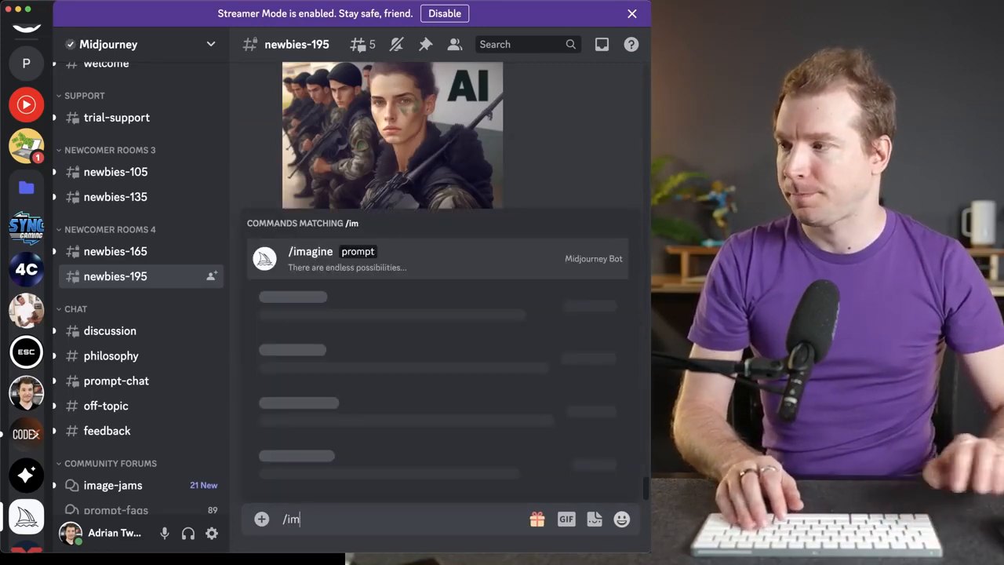
click(441, 474)
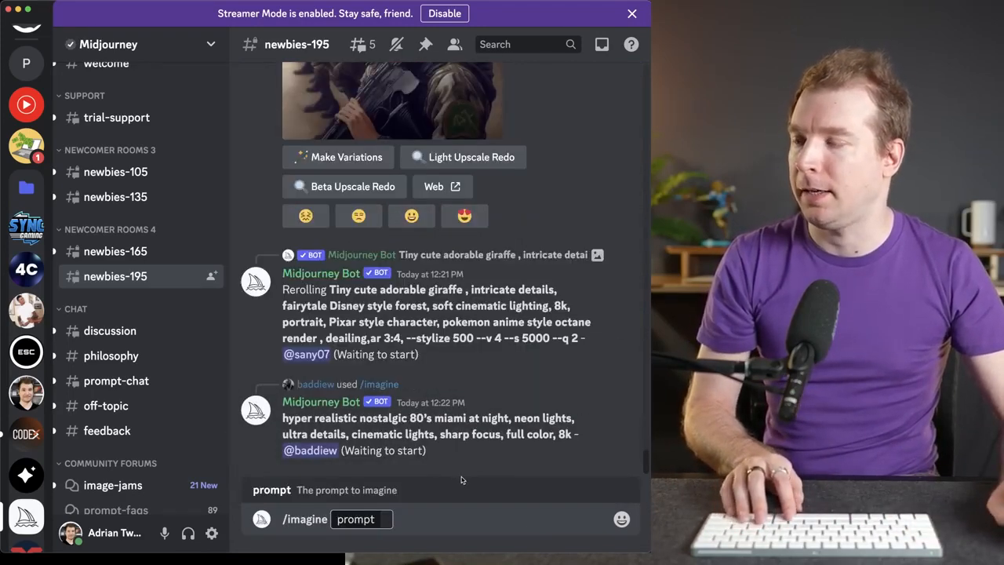
text(https://cdn.dribbble.com/userupload/4208801/file/original-e75a55fbfaf75bfbf6f1df6be7130f78.png?compress=1&resize=752x)
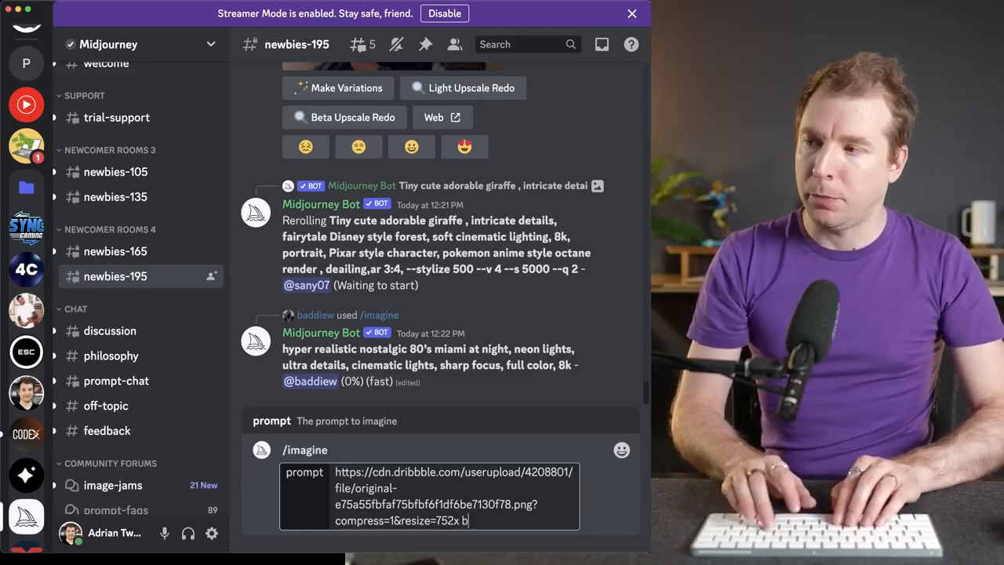
text(beautiful website )
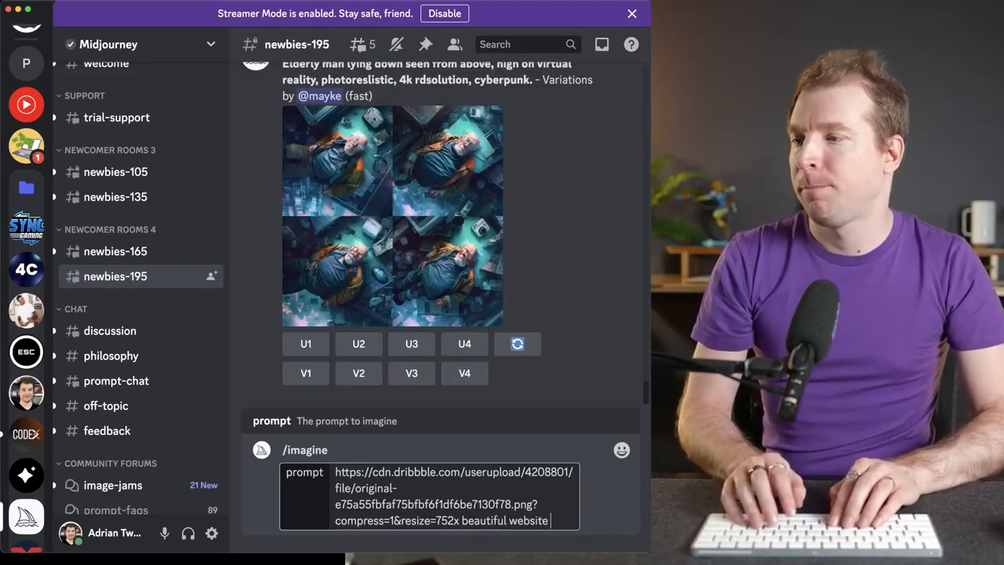
text(shoes, nike, ui, ux, website, teal, yellow, green --)
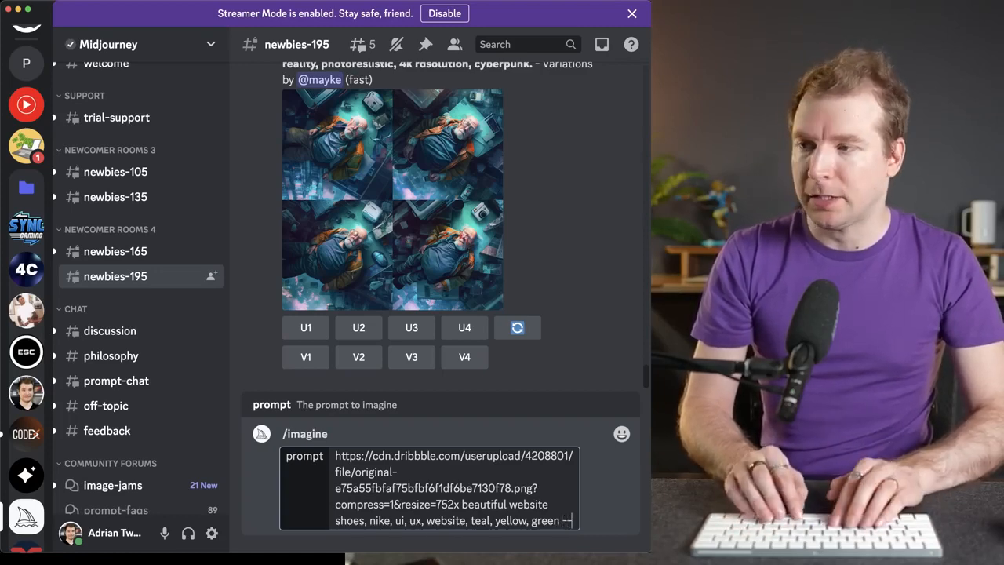
text(v44)
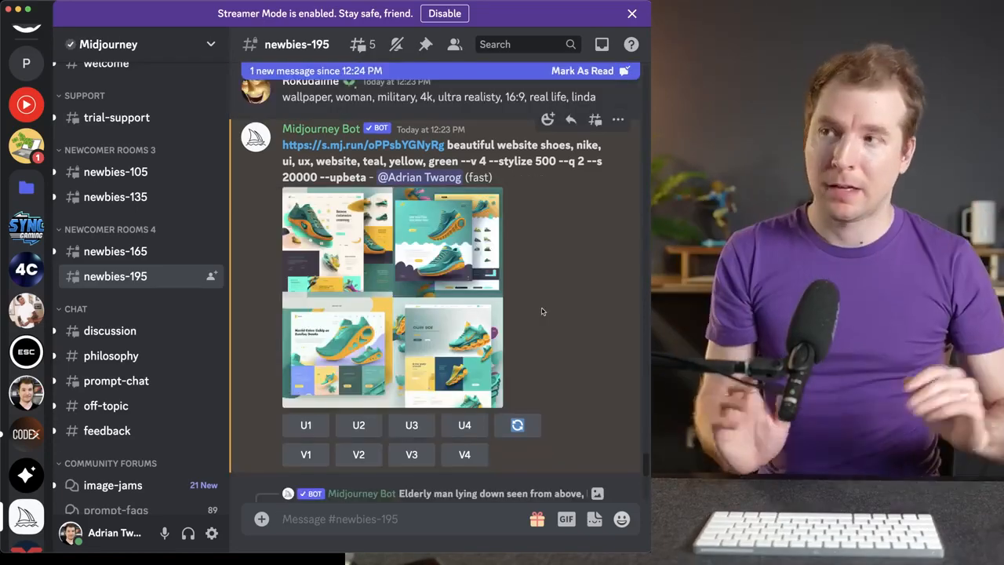
Enlarge the generated shoe website grid, compare it with the "Olla - Food Delivery Landing Page" shot in Google Chrome, and close the preview
click(420, 296)
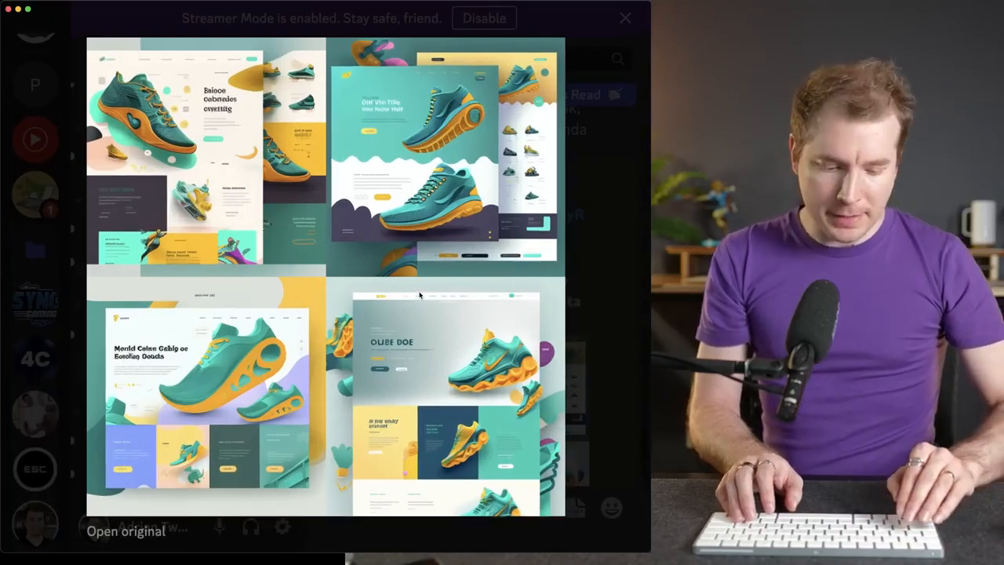
mouse_move(243, 551)
click(282, 519)
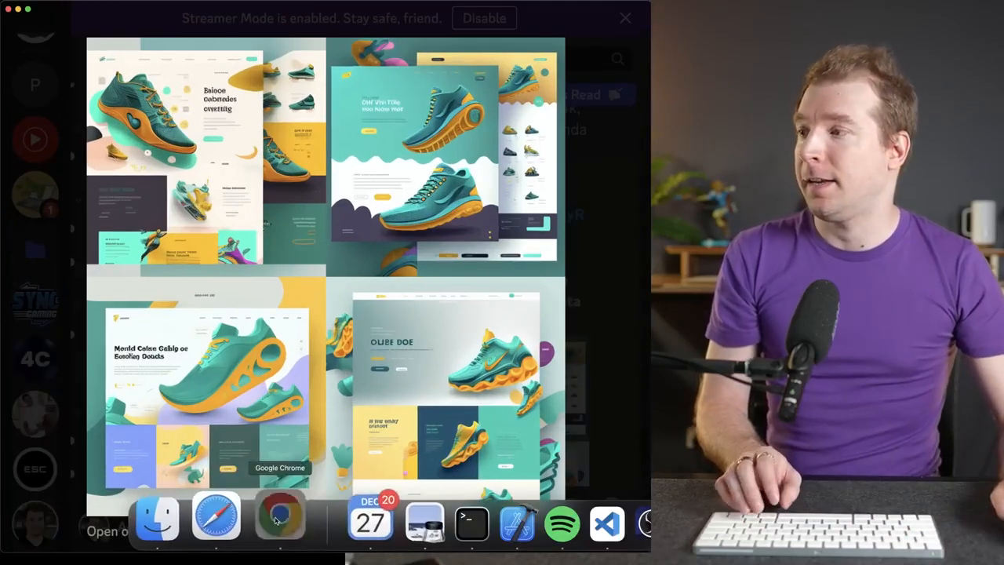
click(157, 207)
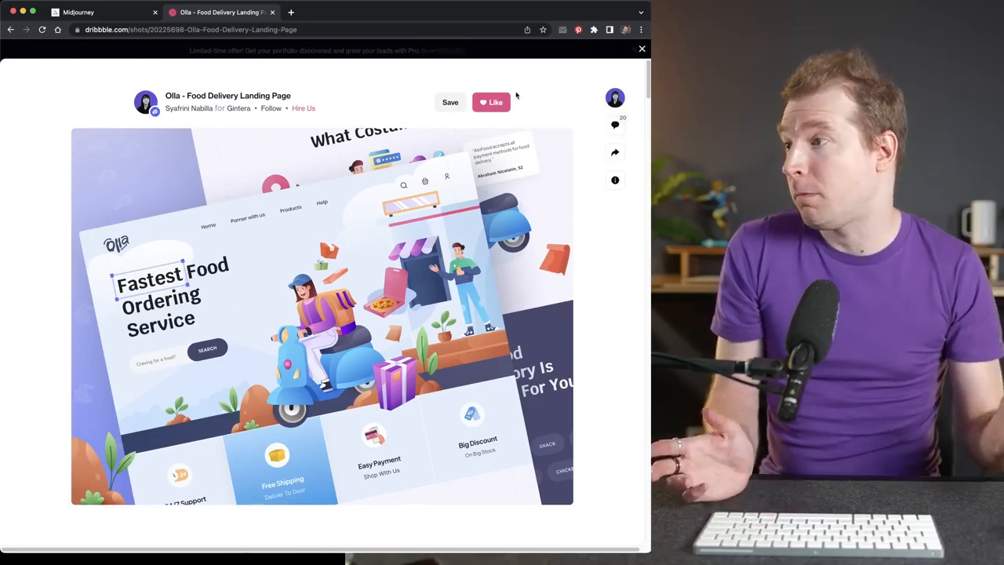
mouse_move(391, 549)
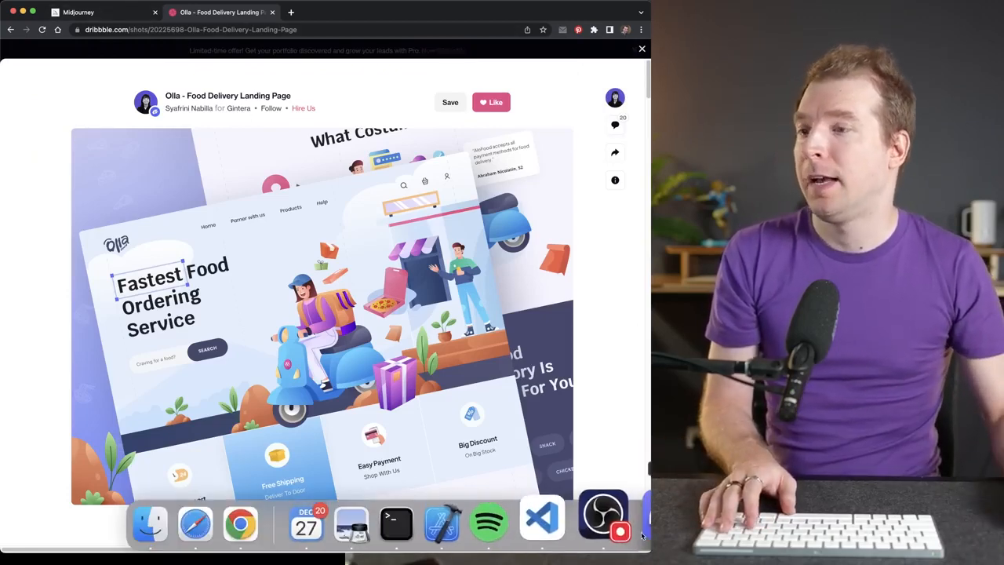
click(641, 519)
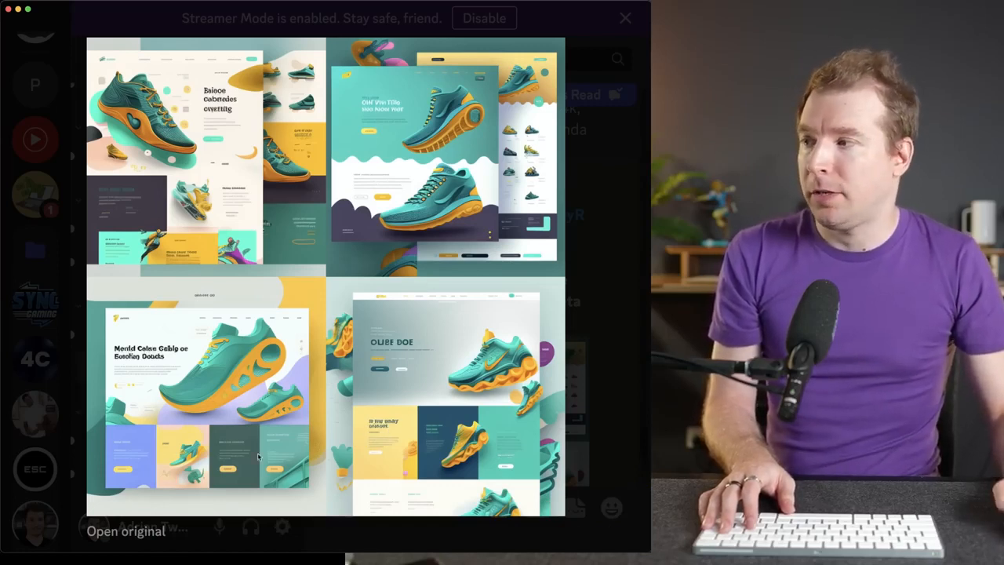
mouse_move(534, 549)
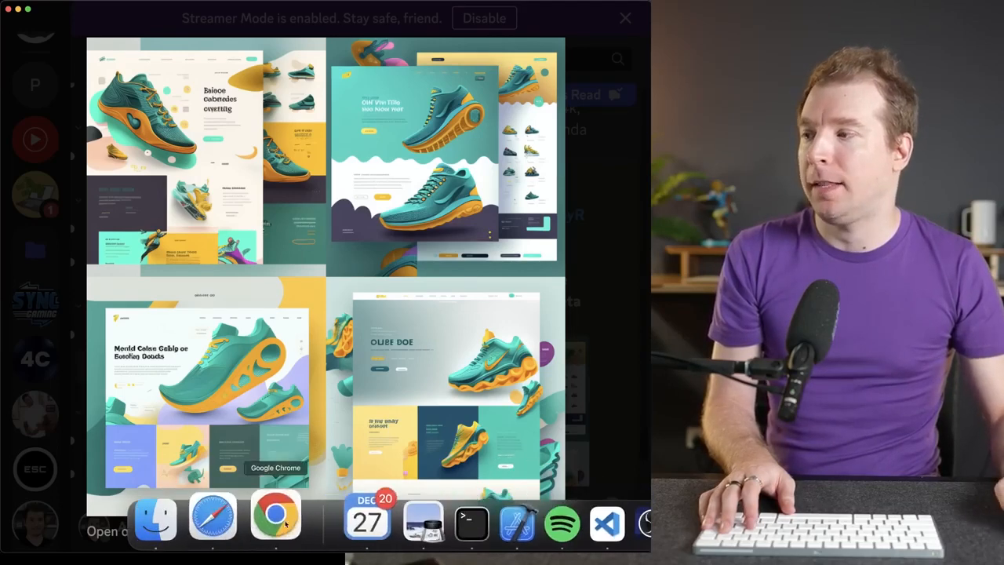
click(275, 521)
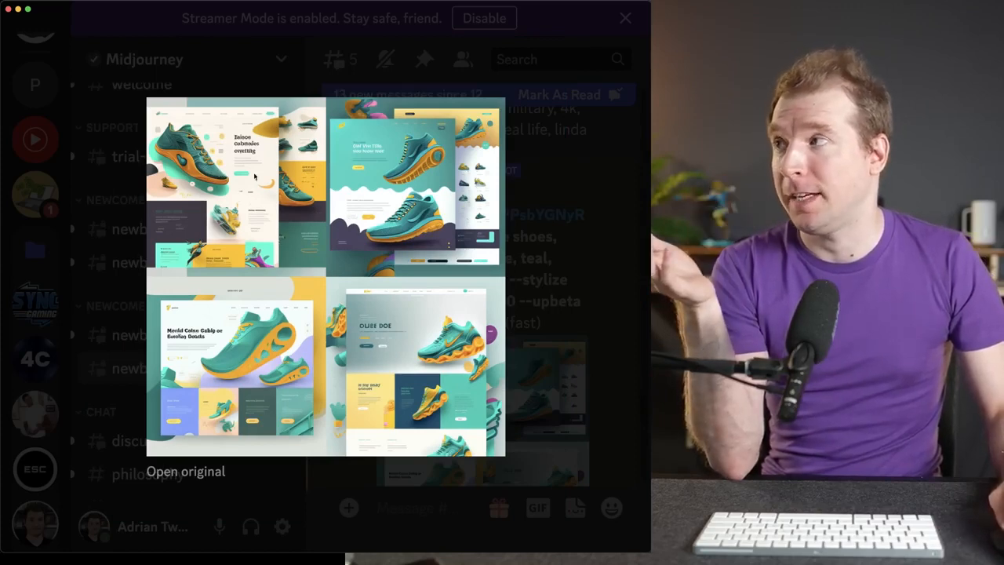
click(548, 184)
Upscale the first design of the teal and yellow shoe website grid
scroll(448, 356, down, 3)
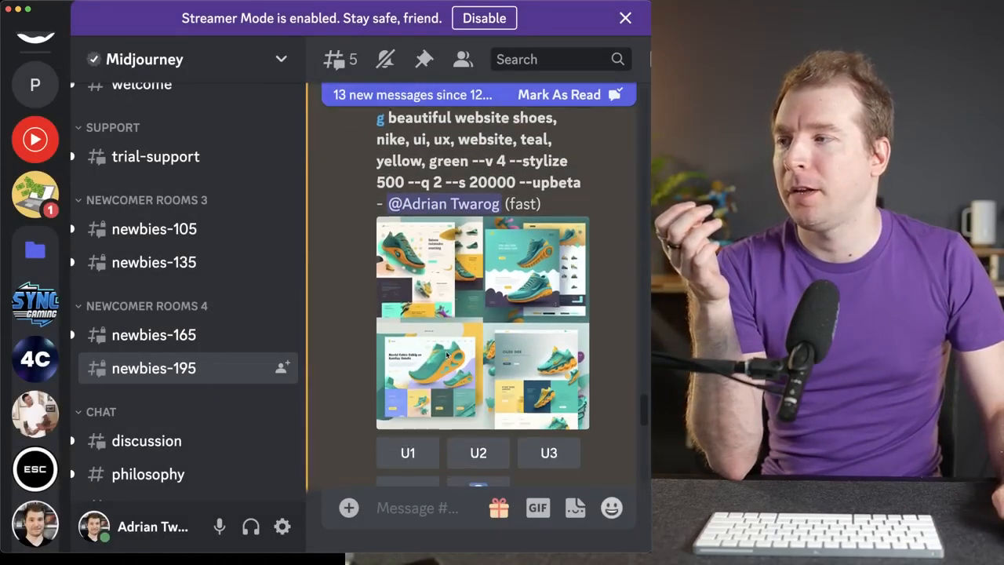
scroll(448, 355, down, 2)
click(408, 391)
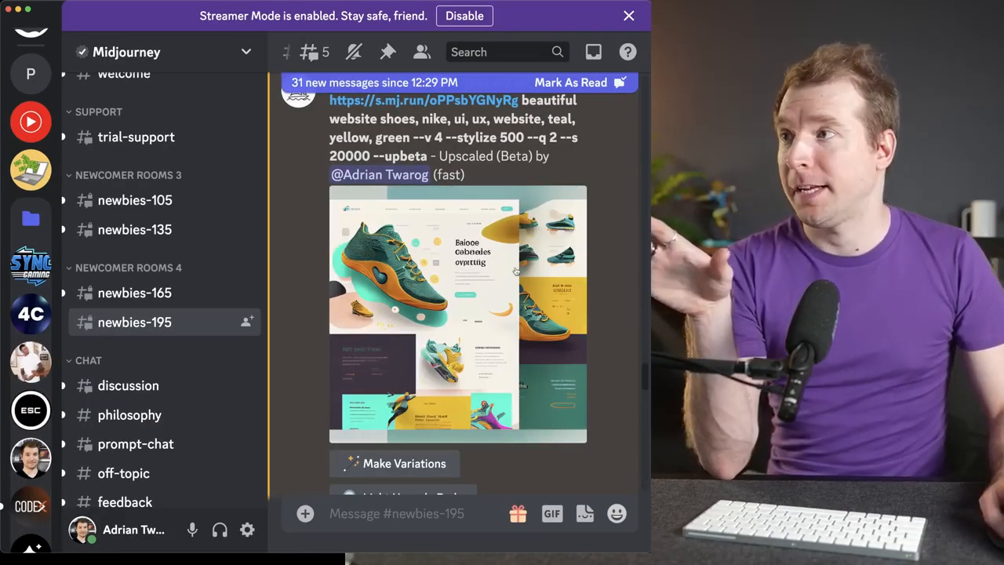
Enlarge the upscaled shoe website design and save the image to the Downloads folder, replacing the existing file
click(516, 270)
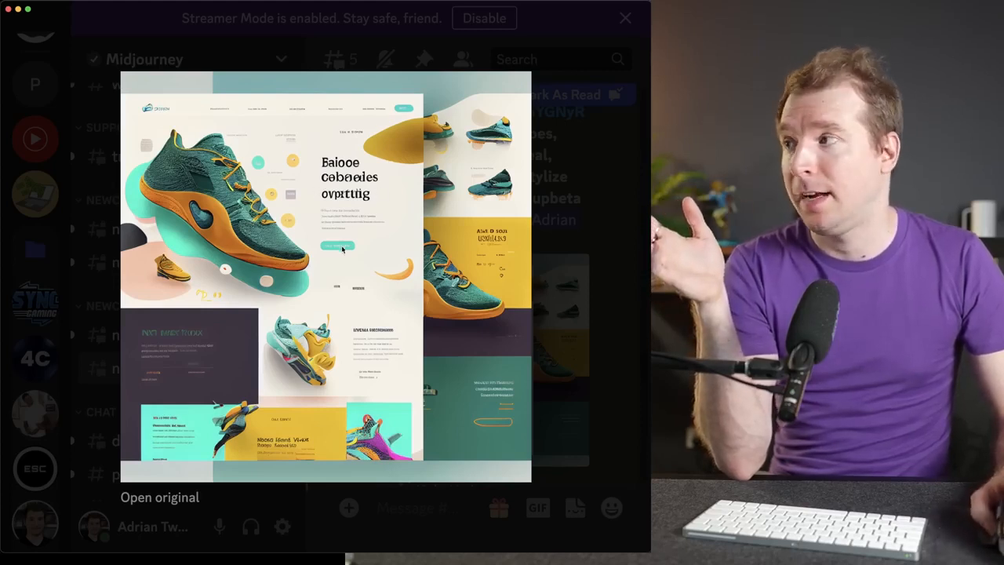
right_click(331, 296)
click(384, 332)
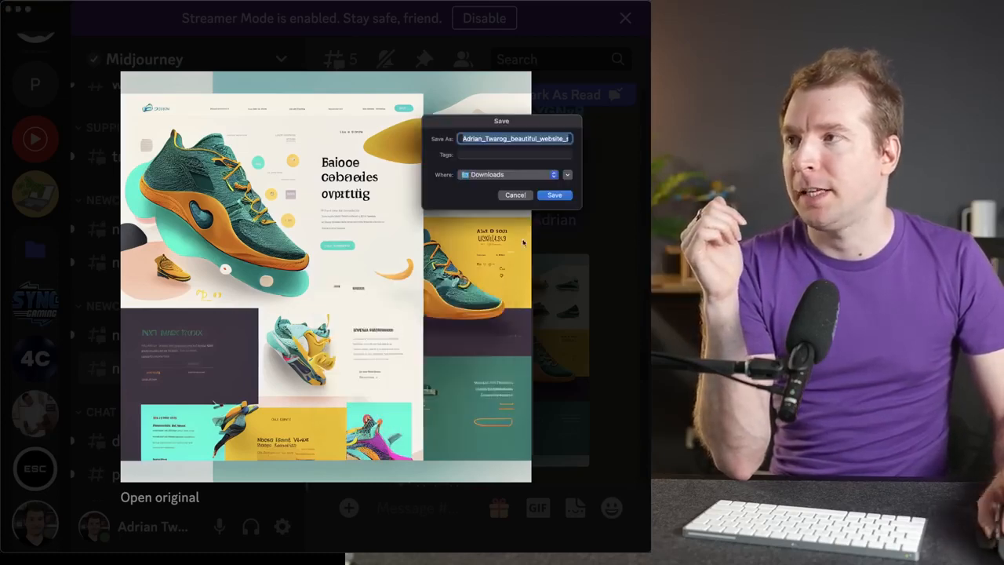
click(552, 195)
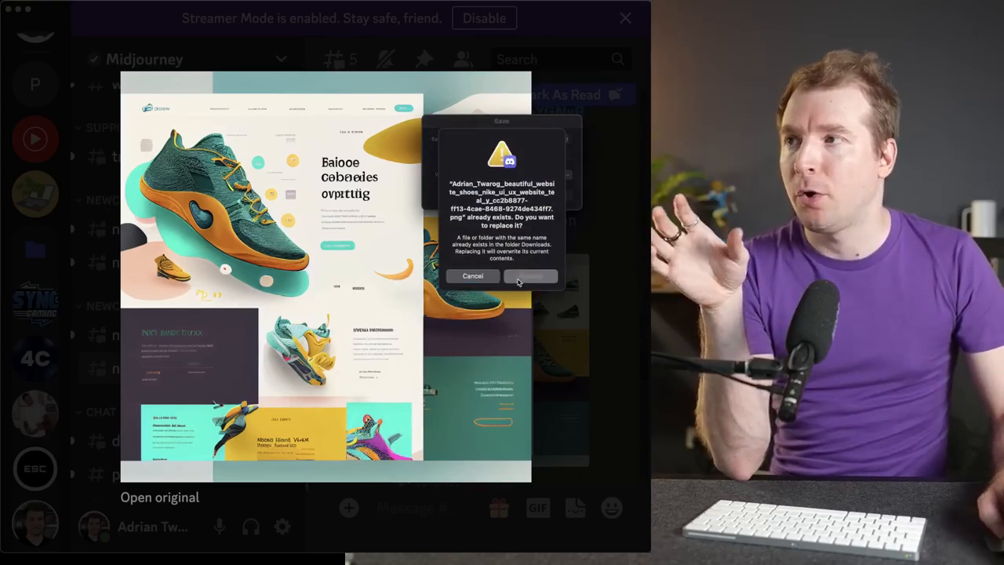
click(518, 281)
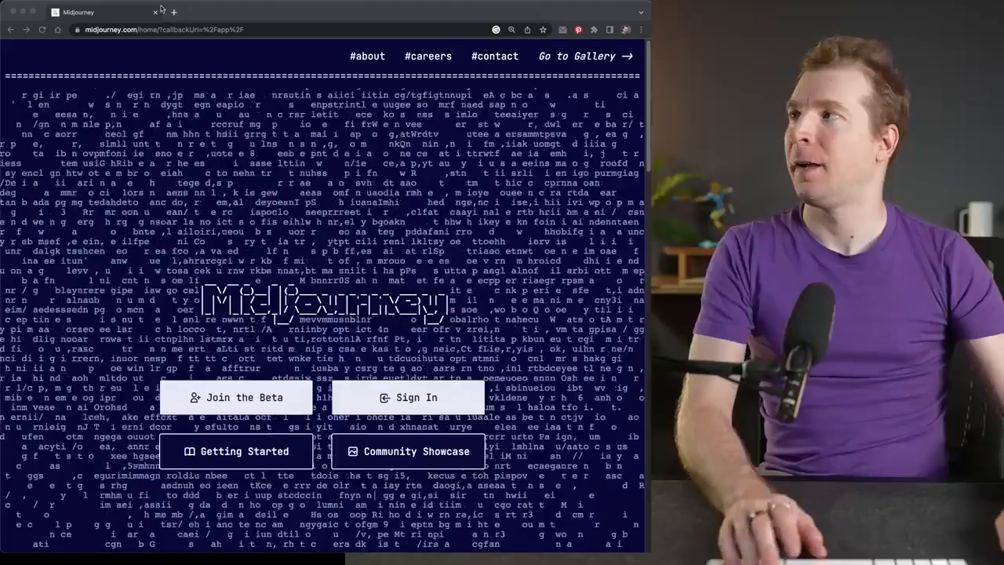
Open chat.openai.com/chat in a new Chrome tab and request a shoe website outline including hero title, tagline, call to action button, features and details section
click(172, 12)
text(chat.openai.com/chat)
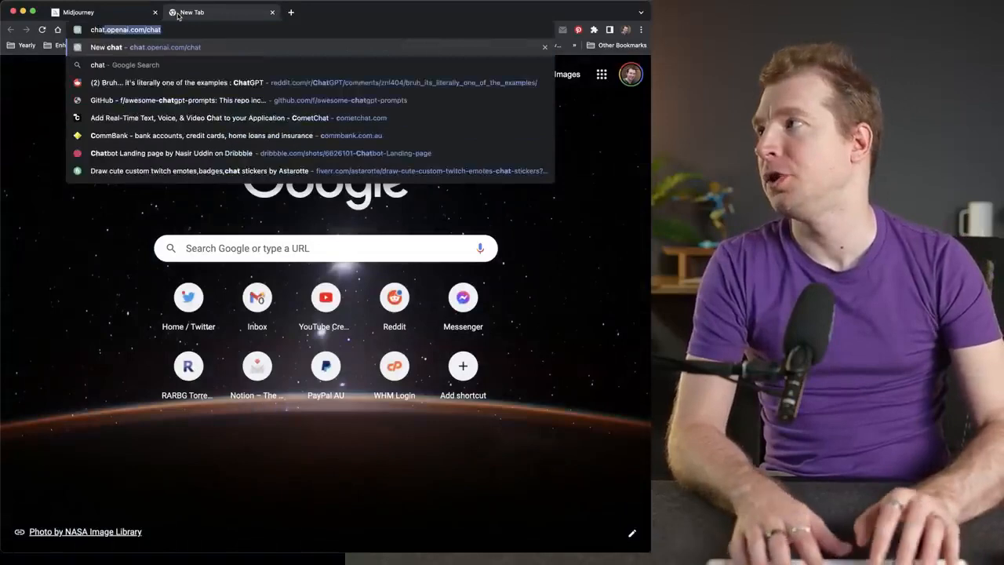
key(Return)
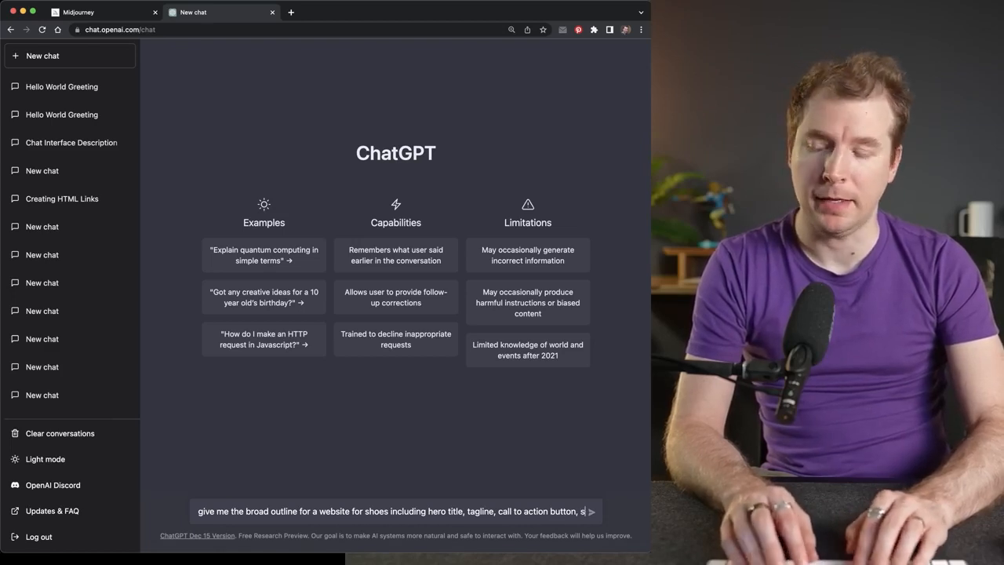
text(ection for features and details about the shoe)
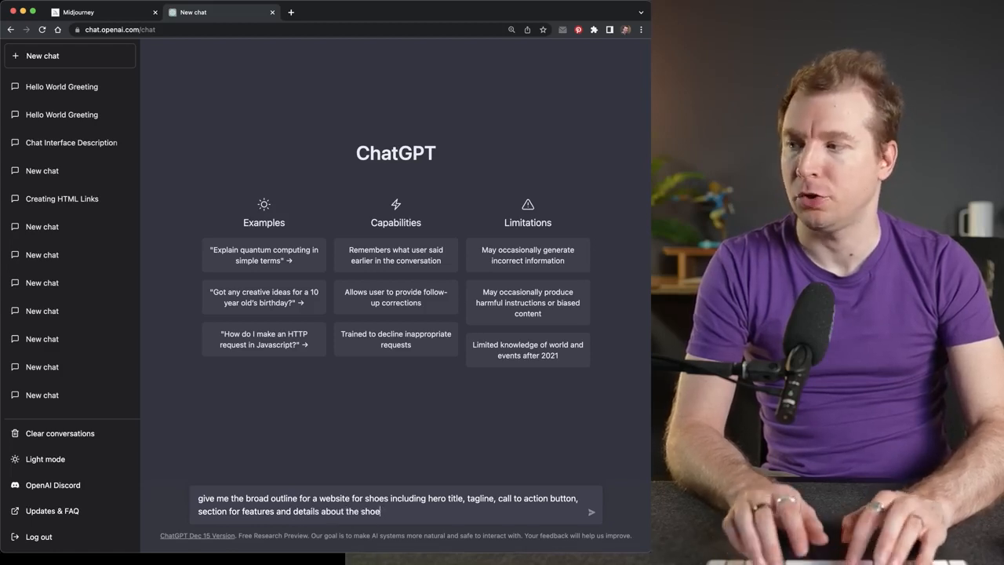
key(Return)
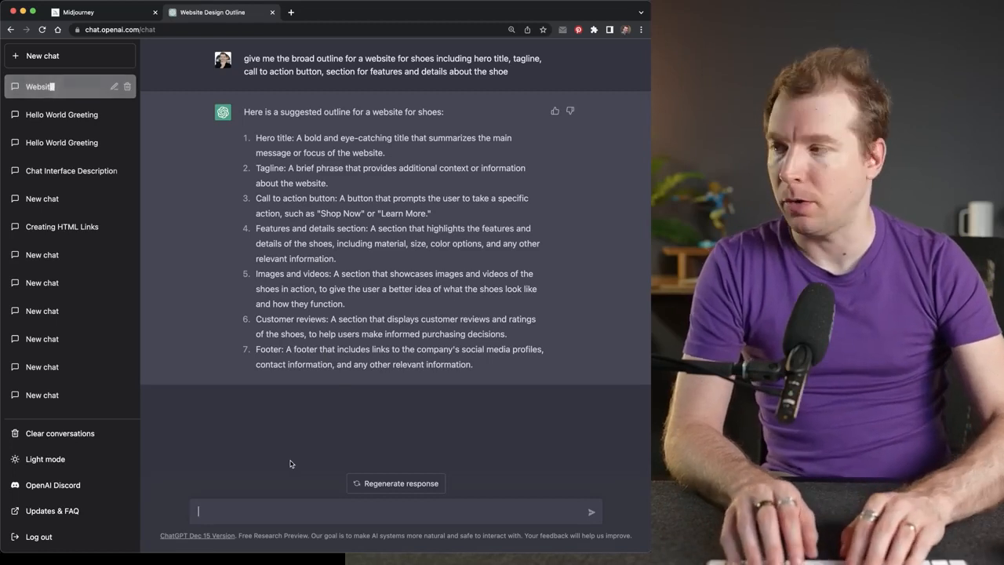
Ask ChatGPT to provide content for each outline item that can be copy-pasted straight into the site
text(Please provide content for reach one of these that I can copy paste straight in)
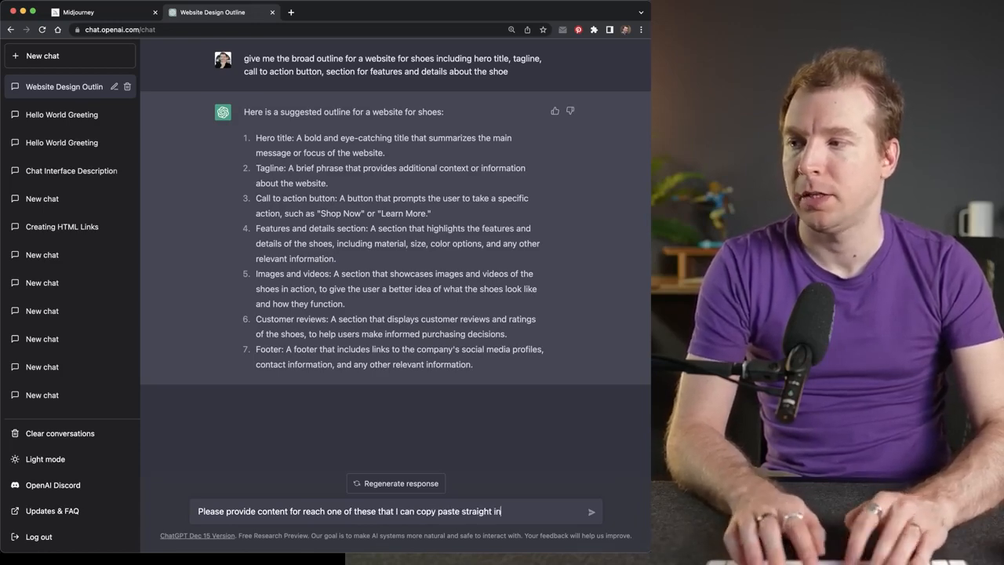
text(site)
key(Return)
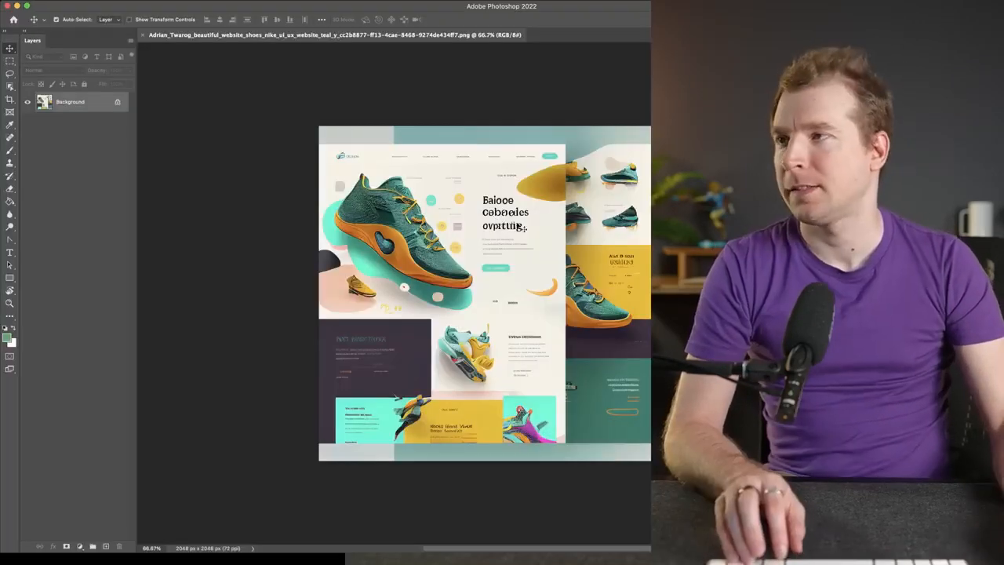
Crop the saved website design in Photoshop to the hero area with the large shoe and headline, about 1507 by 956 px
scroll(431, 208, up, 3)
scroll(430, 208, up, 2)
scroll(431, 208, down, 2)
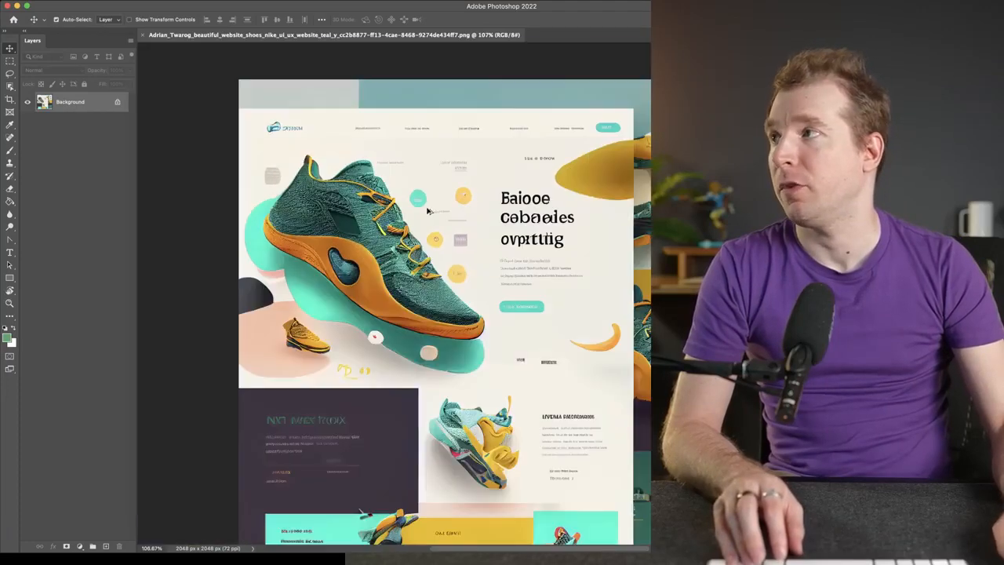
click(9, 86)
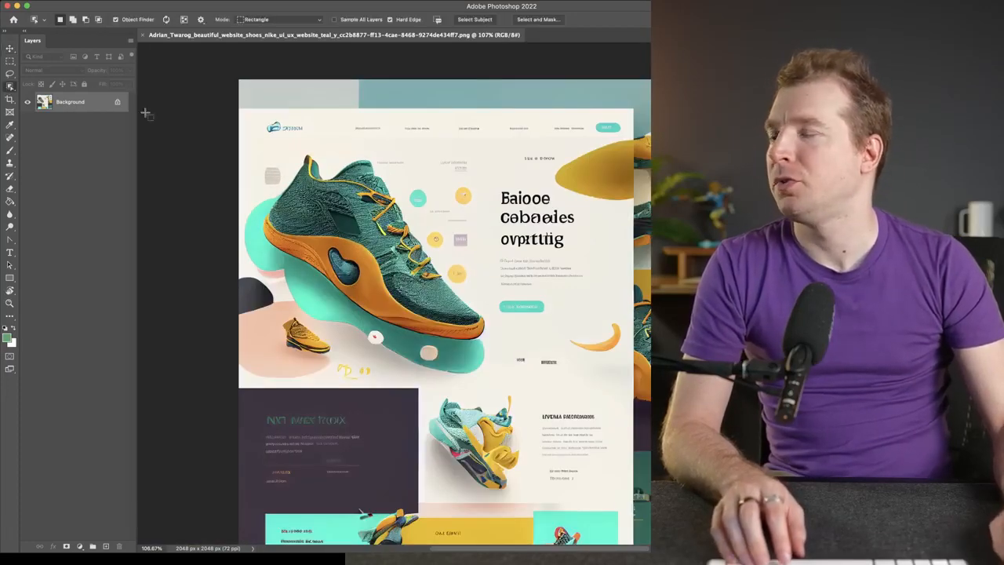
click(9, 99)
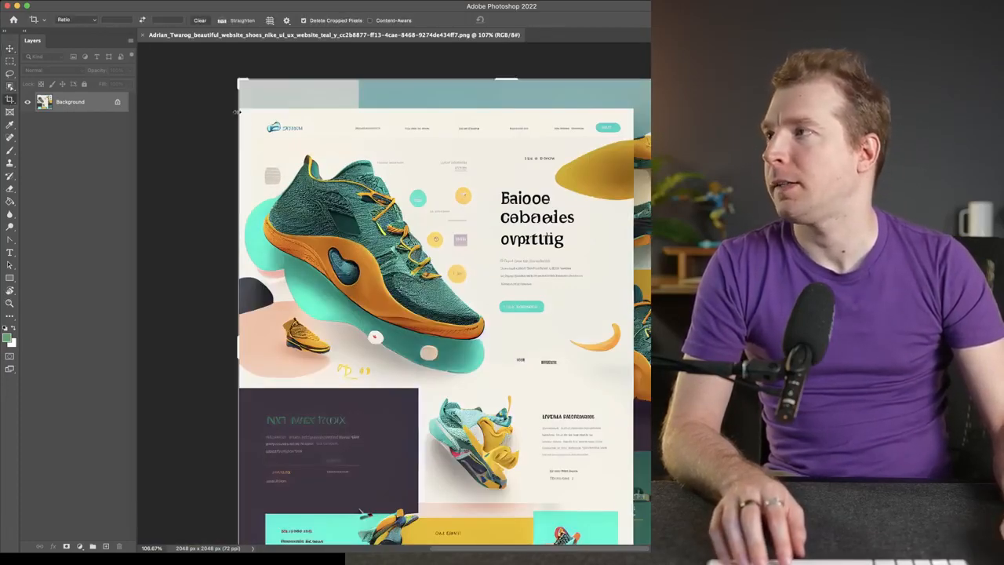
drag(506, 76, 516, 105)
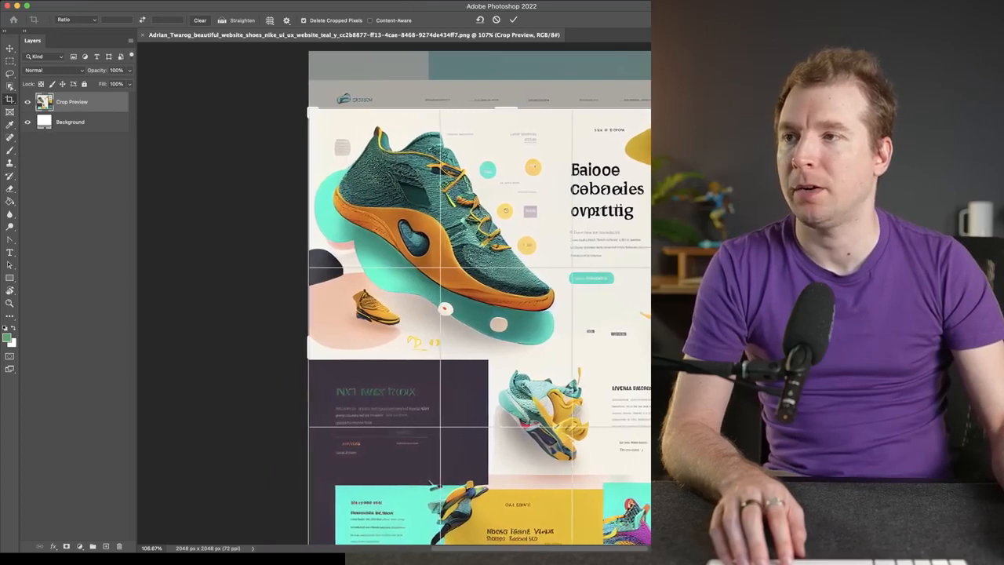
scroll(621, 369, down, 10)
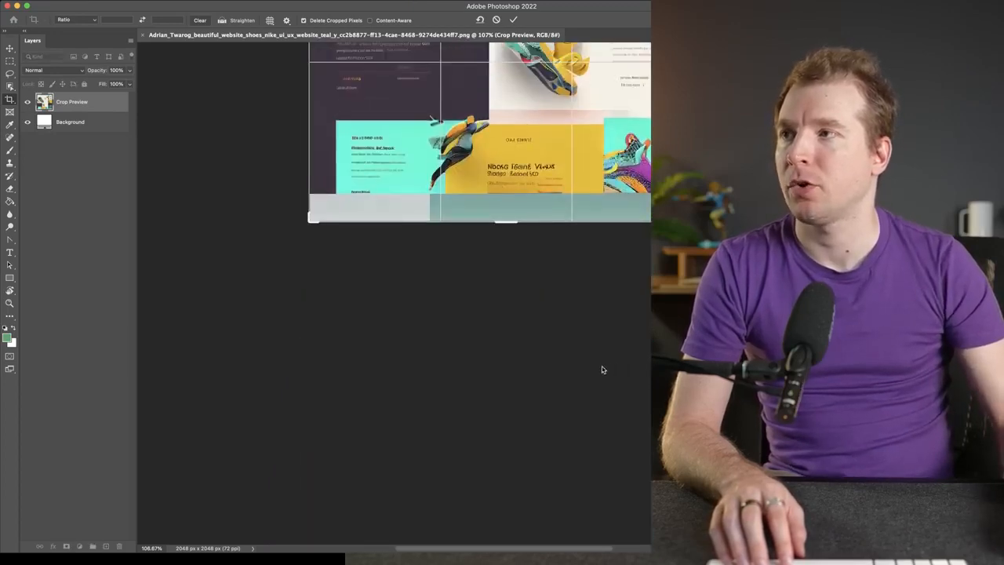
scroll(601, 370, up, 8)
scroll(582, 377, down, 10)
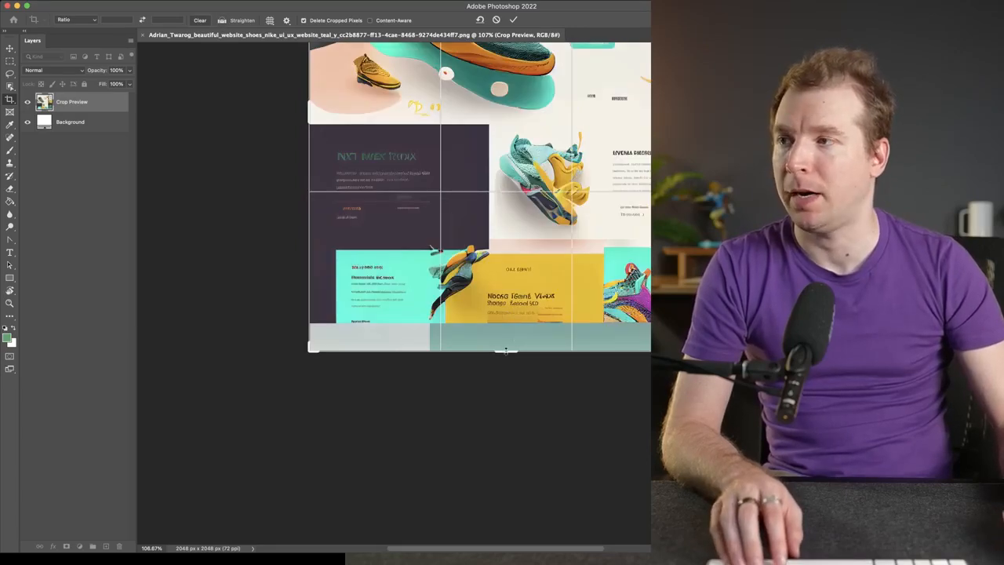
drag(506, 351, 497, 236)
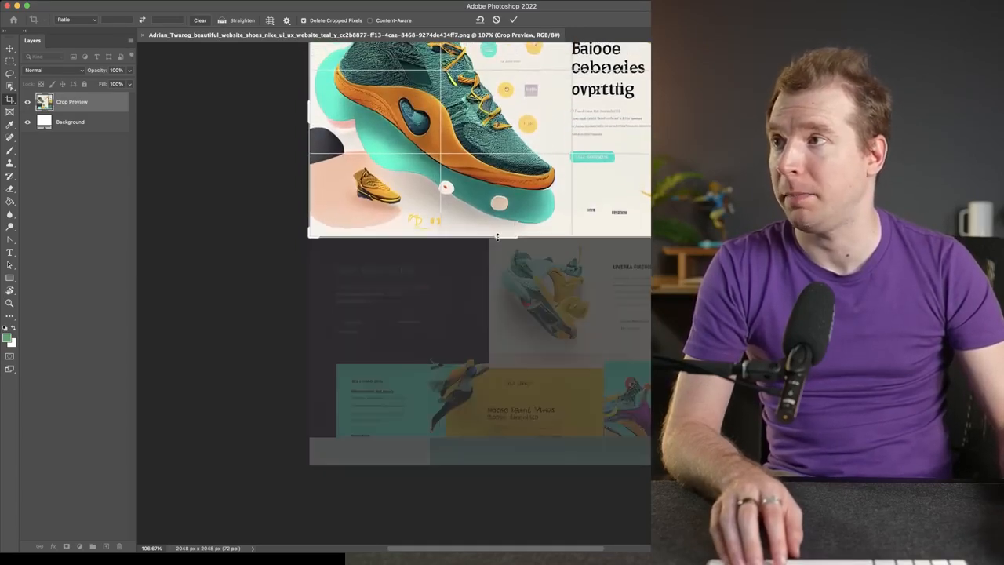
key(Return)
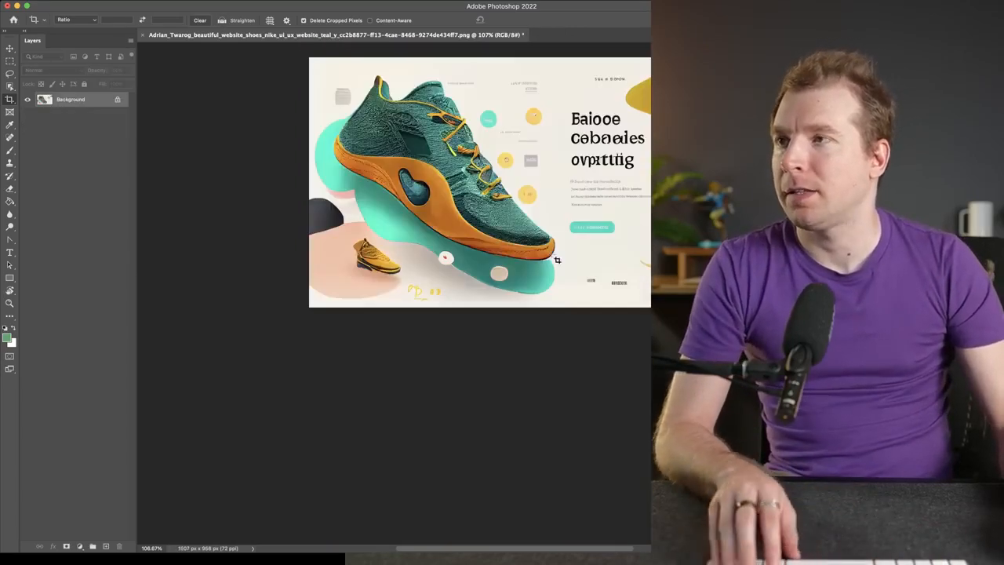
Paint out the start of the first two headline lines with the Content-Aware Spot Healing Brush
scroll(645, 201, up, 10)
scroll(634, 223, down, 8)
scroll(640, 180, up, 3)
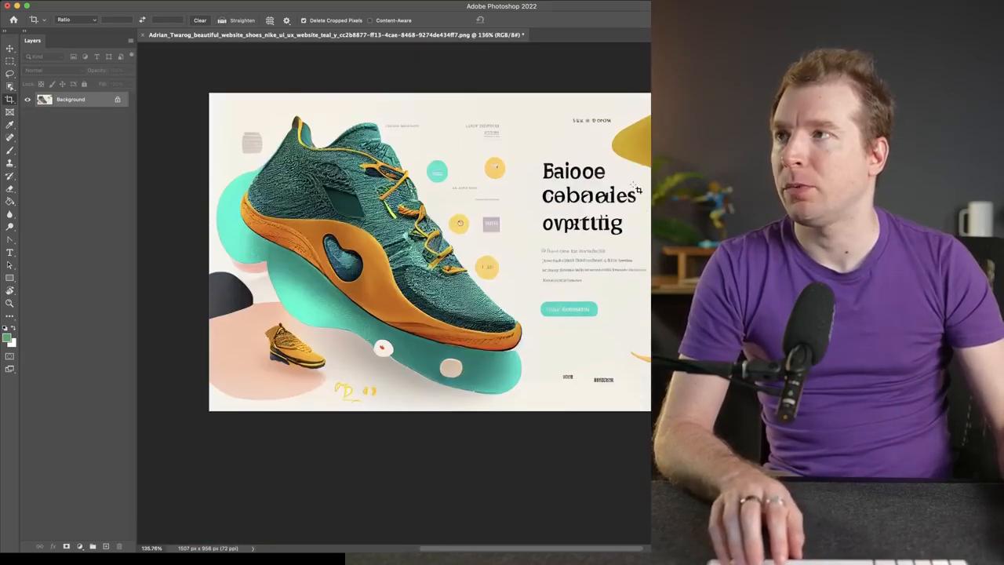
click(10, 190)
click(10, 213)
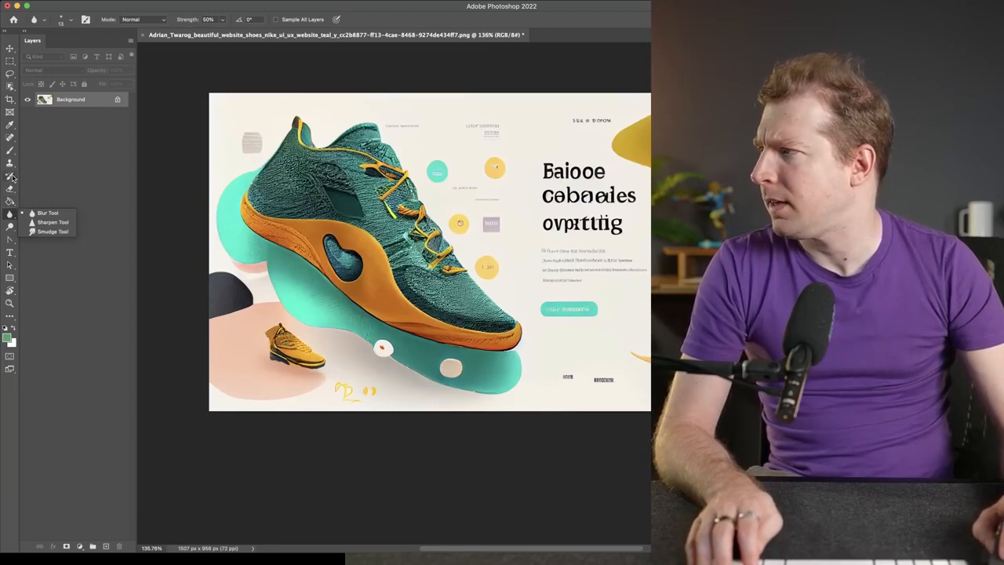
click(10, 136)
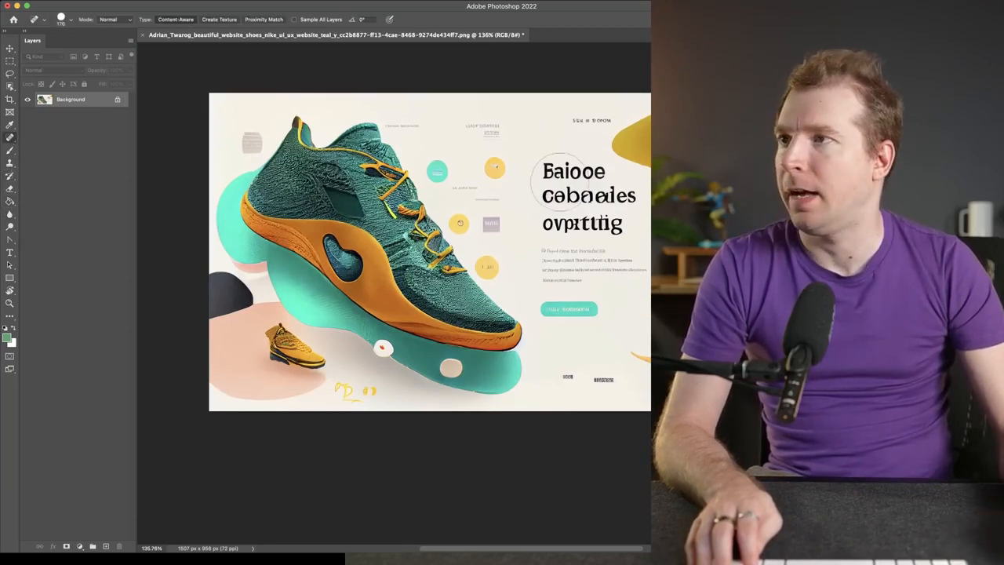
click(560, 182)
click(581, 185)
Shrink the healing brush to about 118 px and remove the rest of the three-line headline
right_click(568, 188)
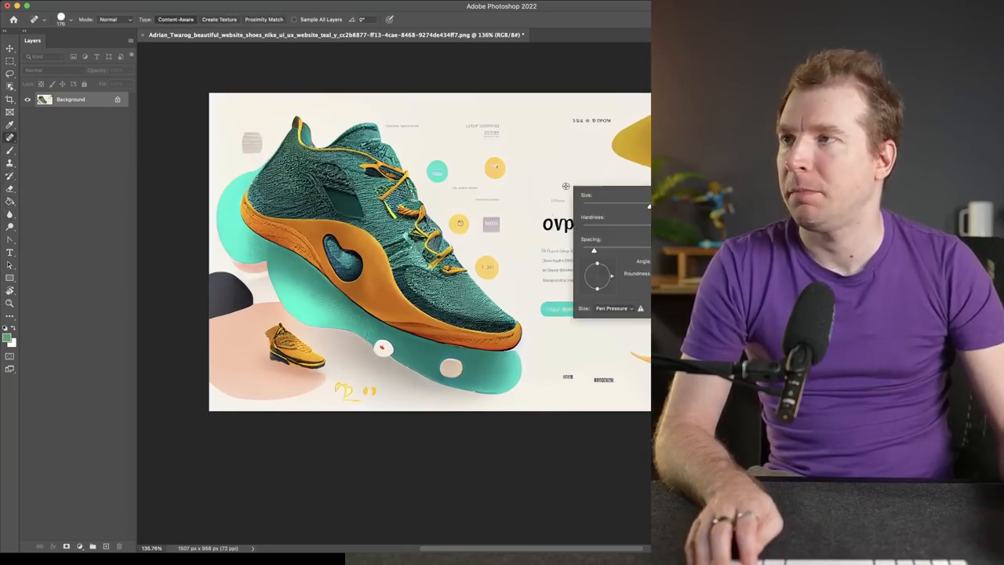
click(612, 180)
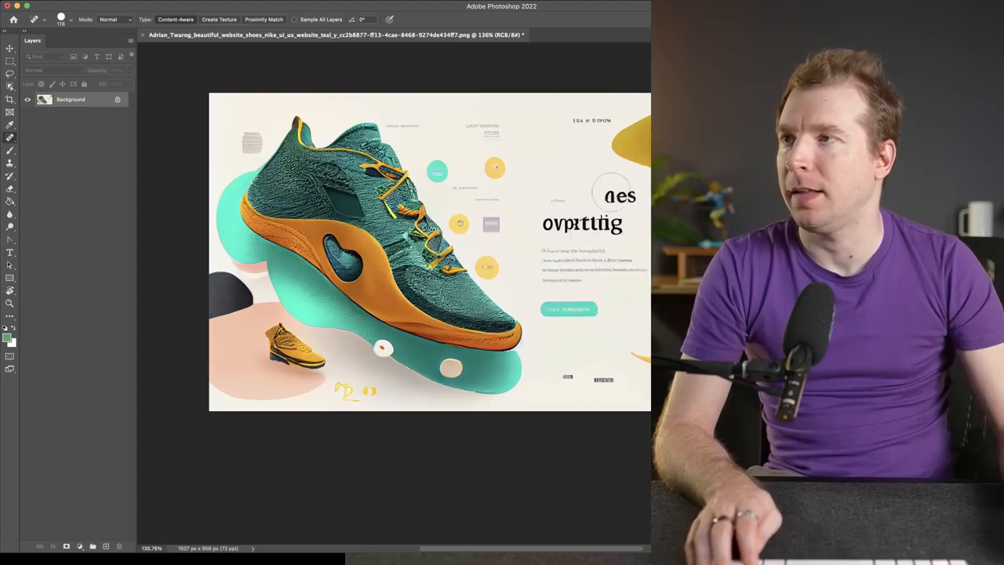
click(612, 195)
click(628, 197)
click(564, 200)
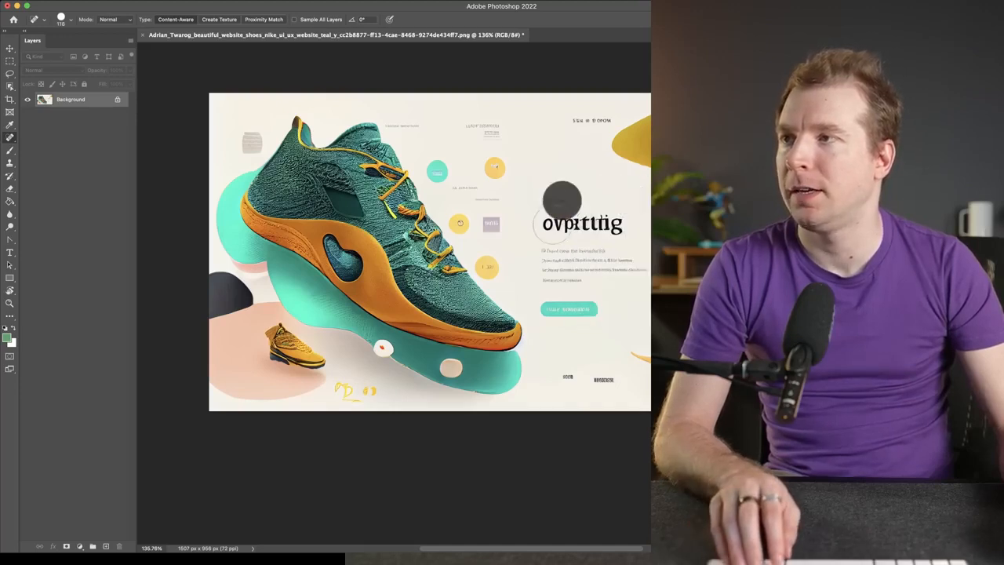
drag(549, 225, 626, 224)
Heal away the paragraph text and the teal button that sit below the headline area
drag(550, 258, 648, 261)
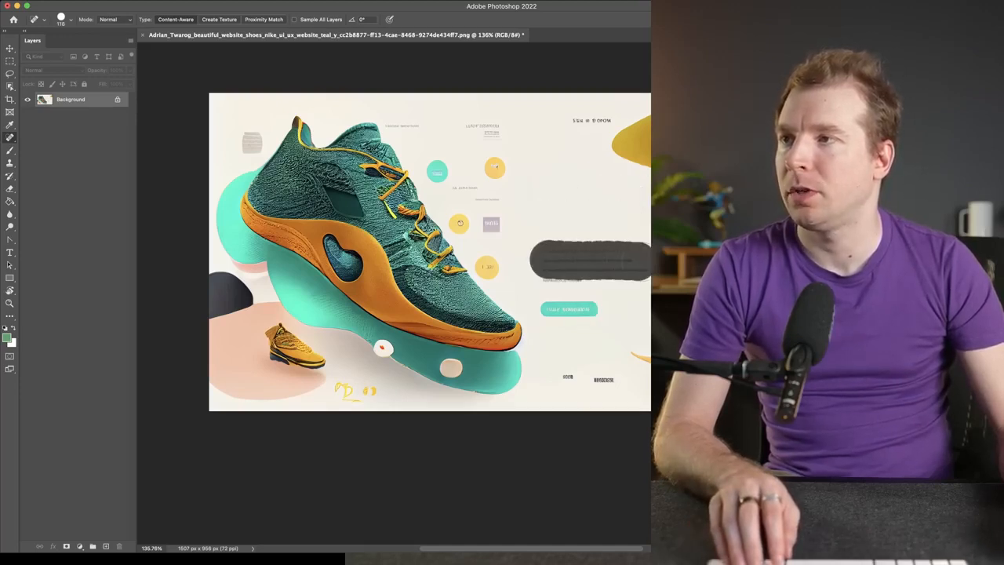
click(582, 273)
click(553, 274)
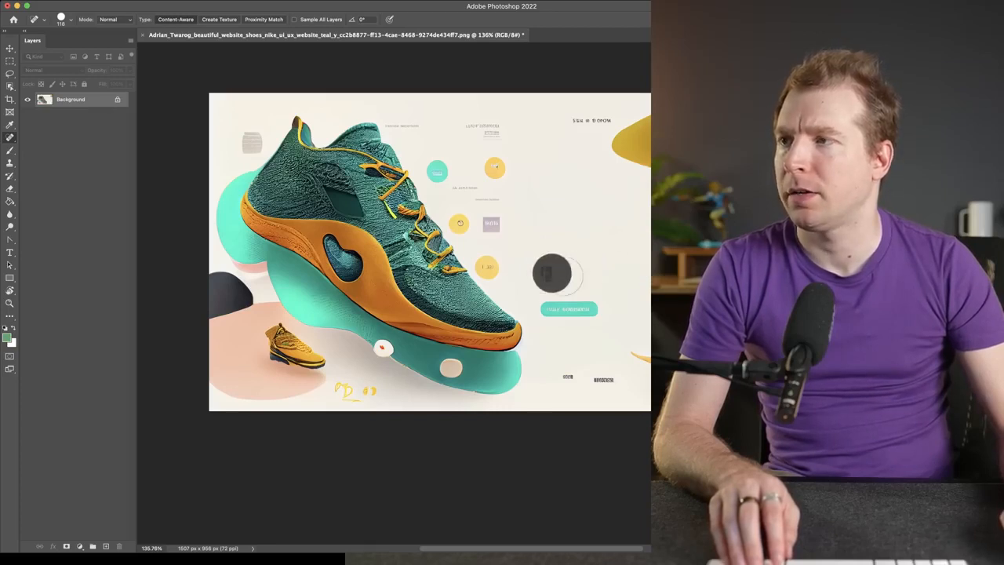
drag(550, 309, 597, 310)
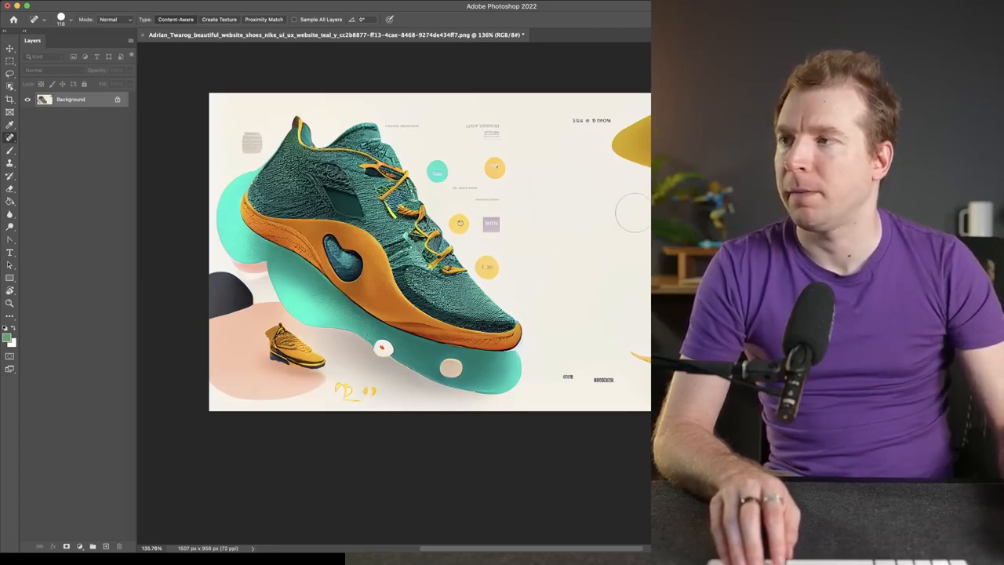
Heal away the small label above the headline area, the captions above the laces, the grey block beside the heel and the caption among the circles
click(599, 119)
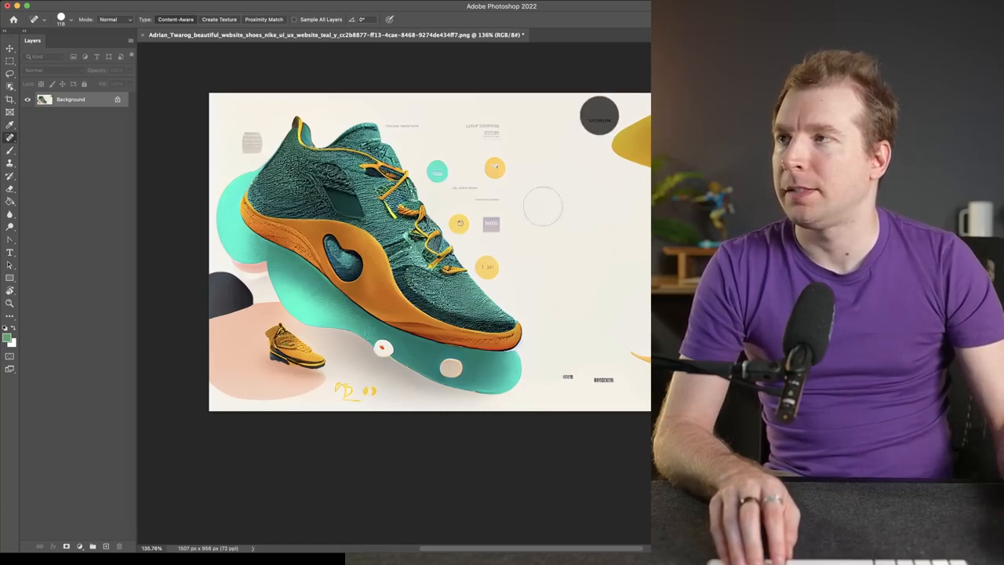
click(477, 120)
click(493, 126)
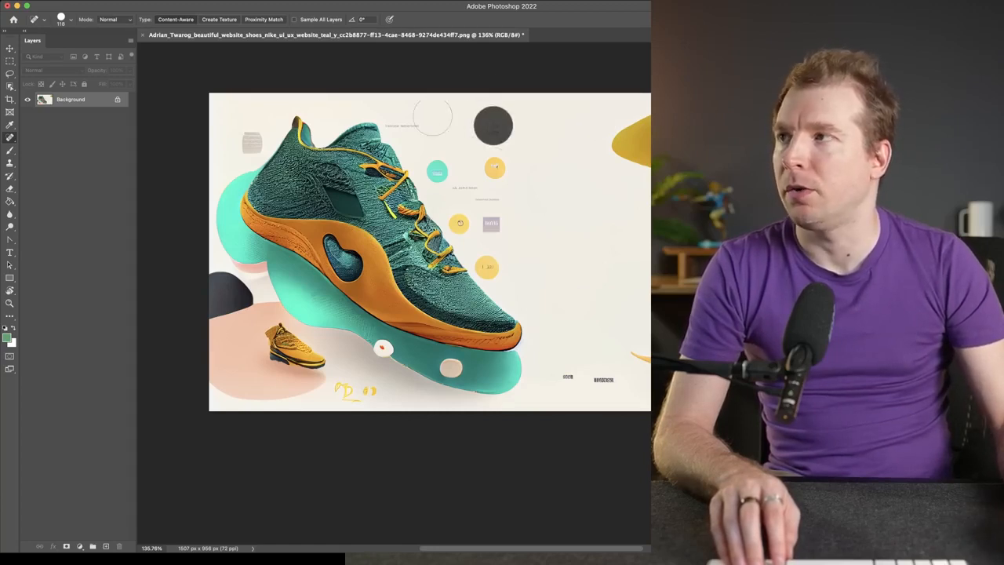
click(414, 116)
click(403, 120)
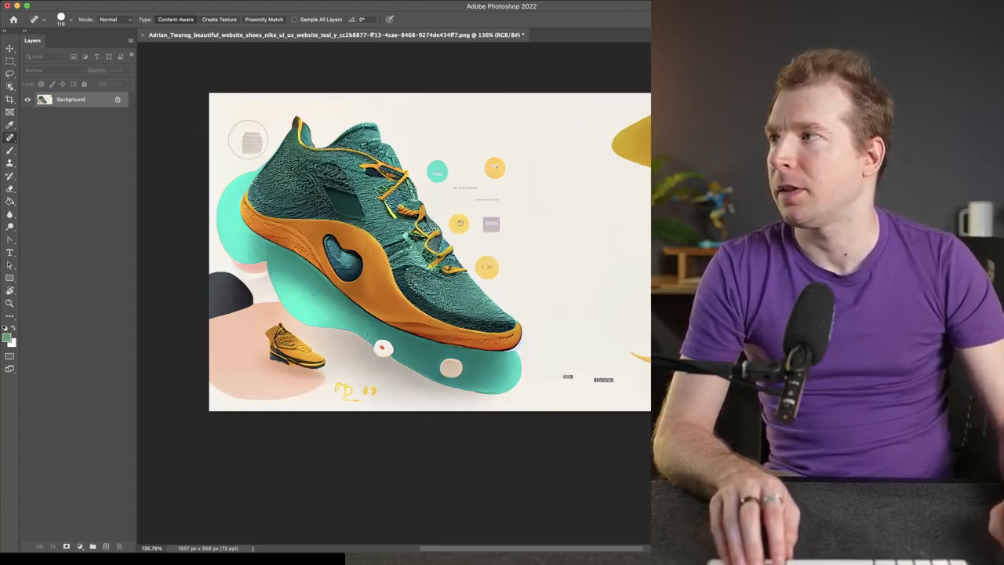
click(248, 140)
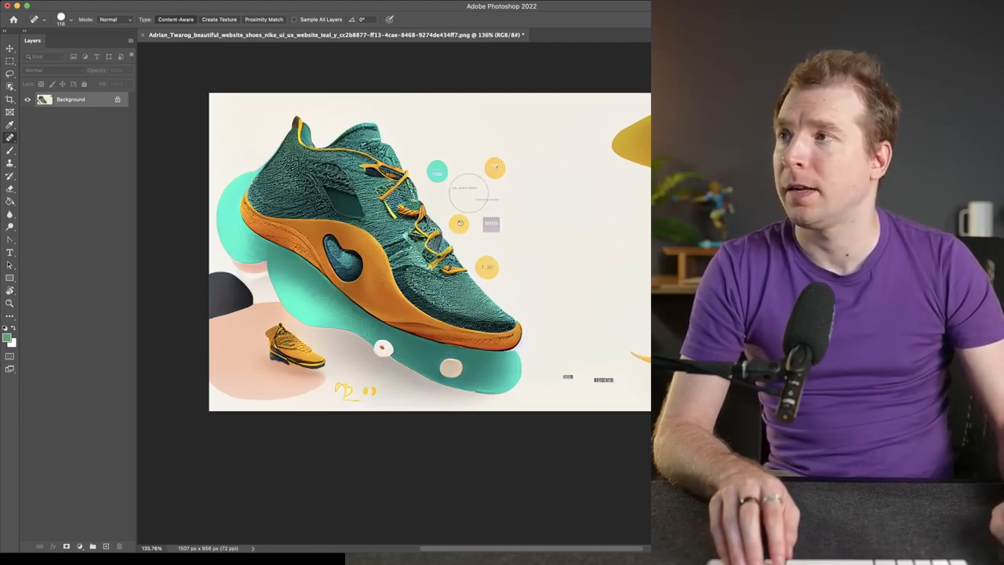
click(468, 193)
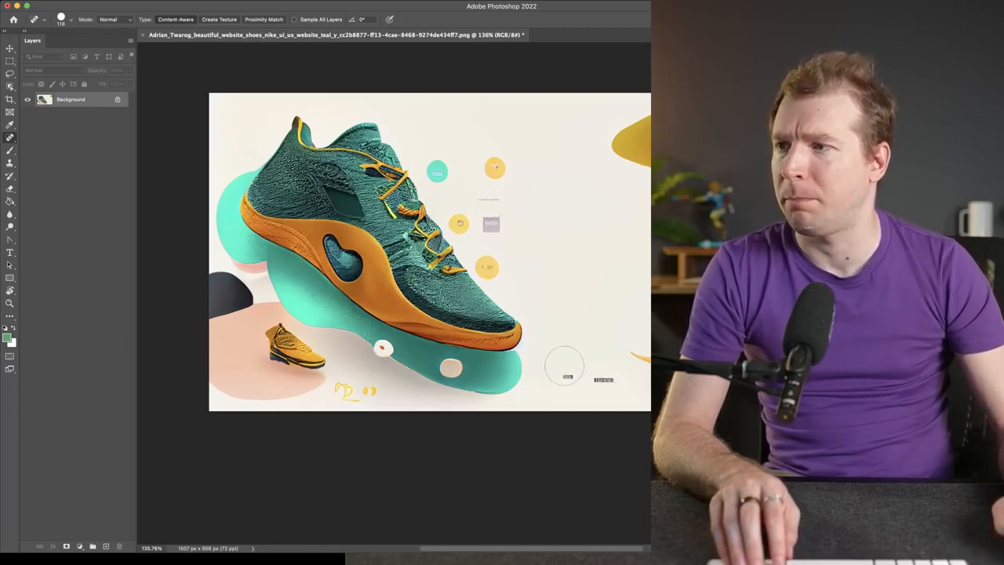
Remove the two small dark labels near the image's lower edge and the yellow scribble beneath the shoe
click(568, 375)
click(604, 378)
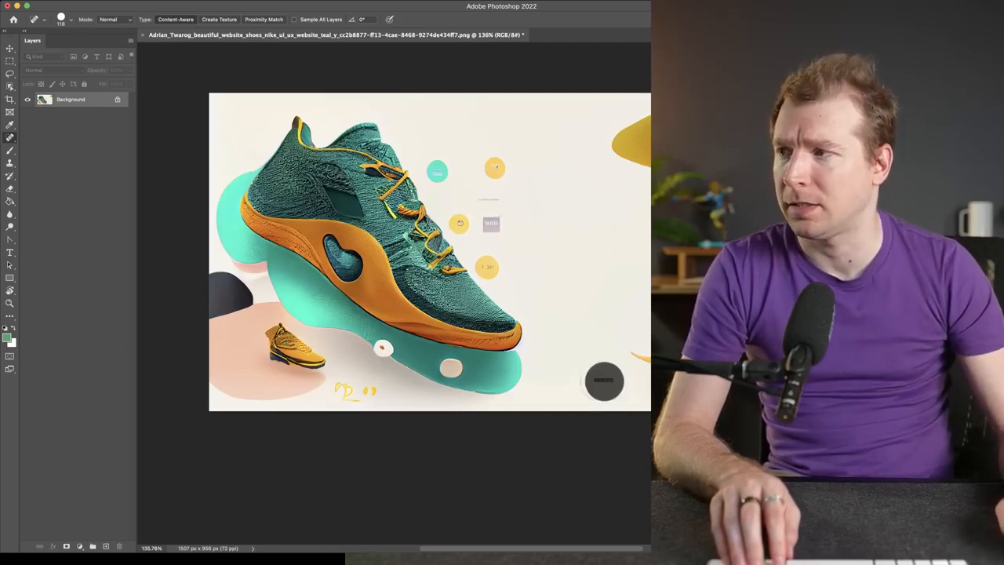
click(373, 396)
click(352, 392)
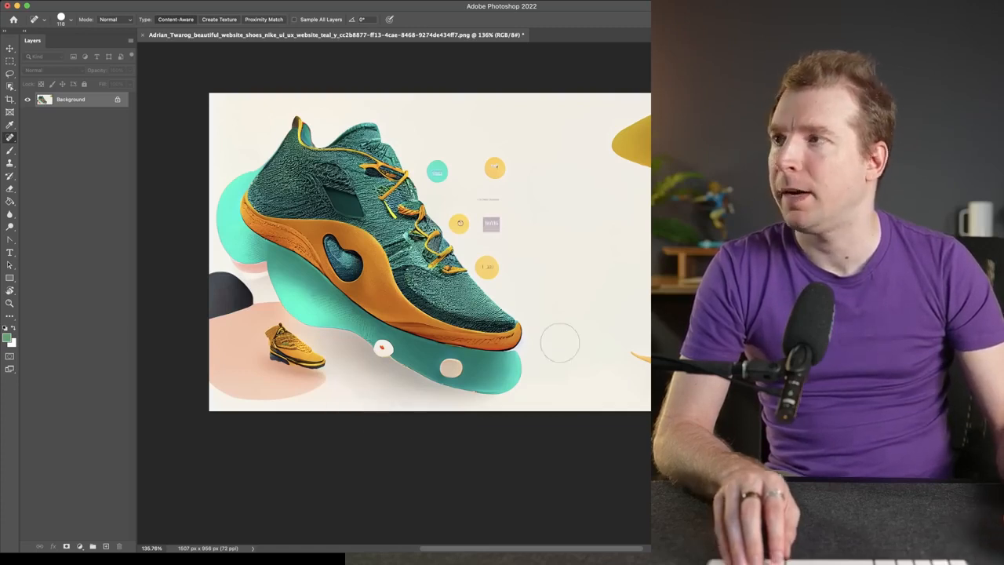
Try to widen the image to about 2258 by 956 px with a Content-Aware crop, and undo it
scroll(572, 314, down, 3)
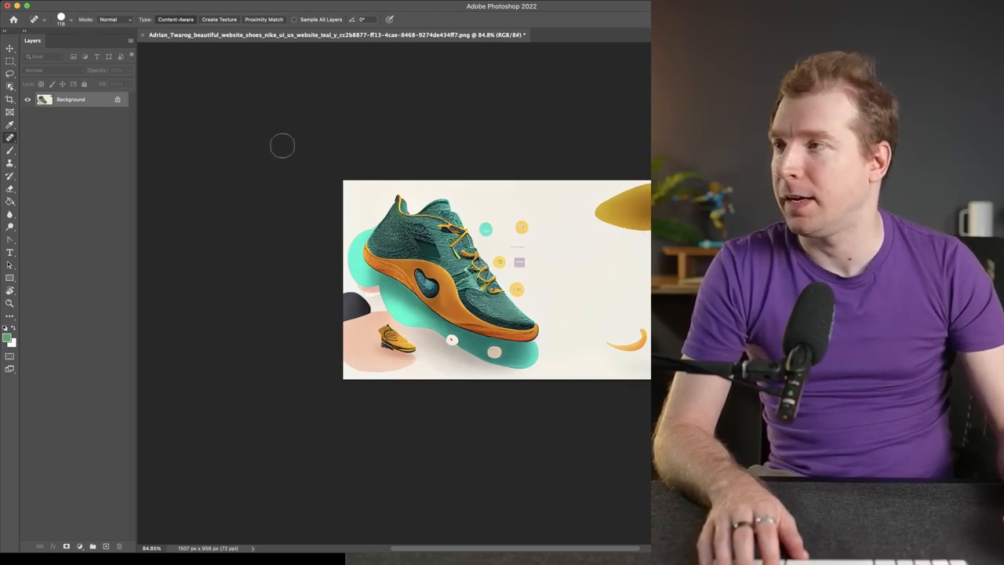
click(10, 98)
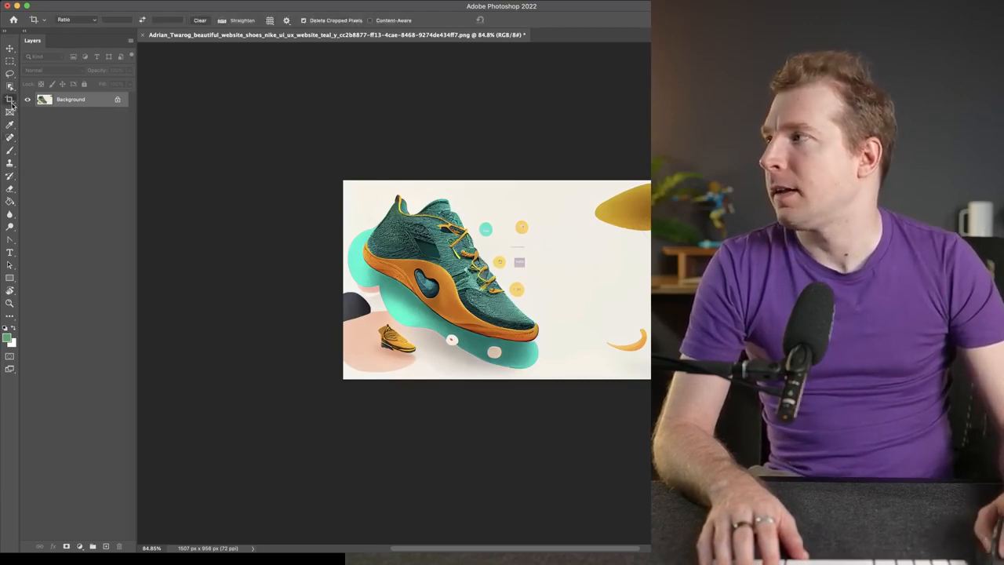
drag(656, 280, 735, 280)
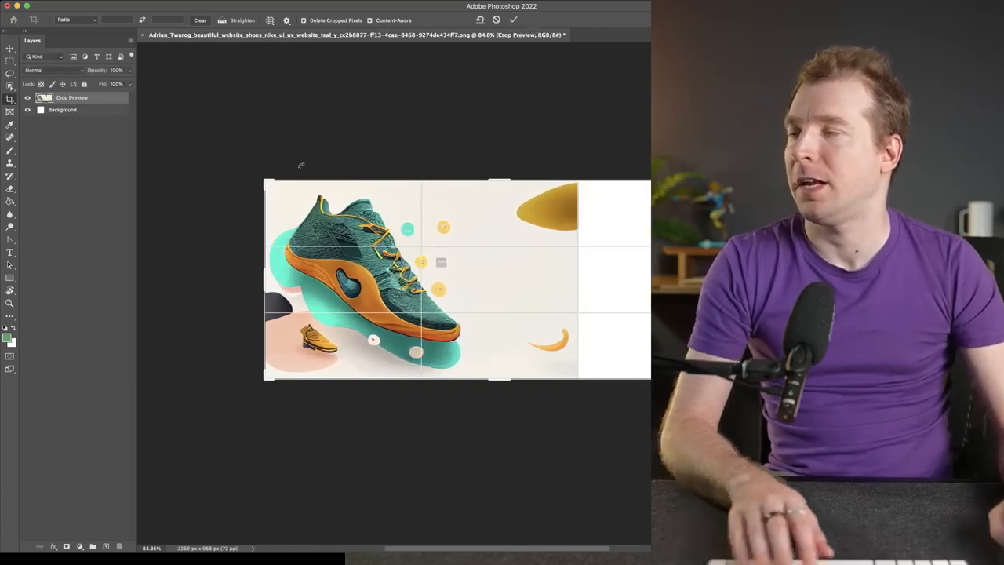
key(Return)
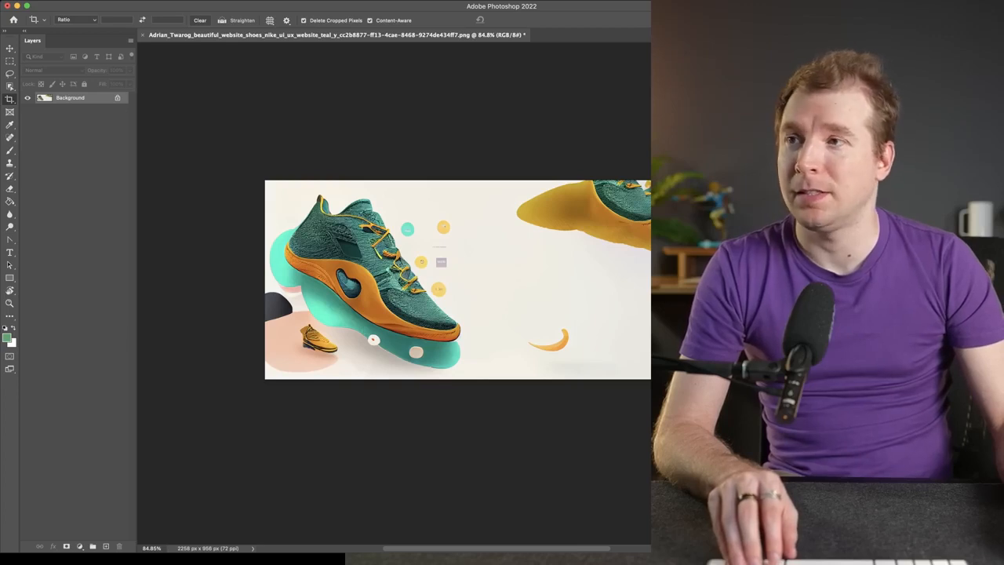
key(super+z)
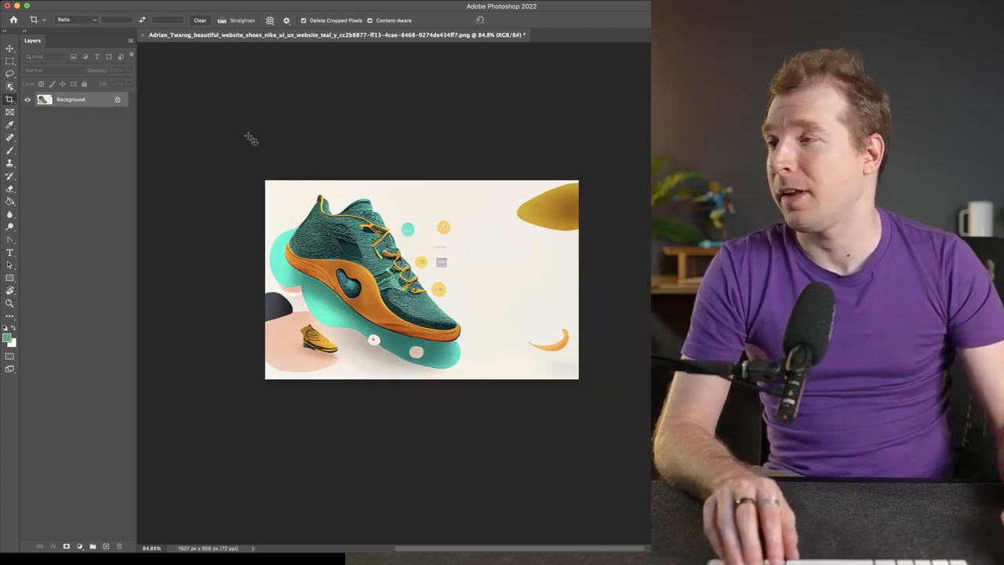
Widen the image slightly on both sides to about 1671 by 956 px with a Content-Aware crop and export it
drag(577, 278, 594, 277)
key(Return)
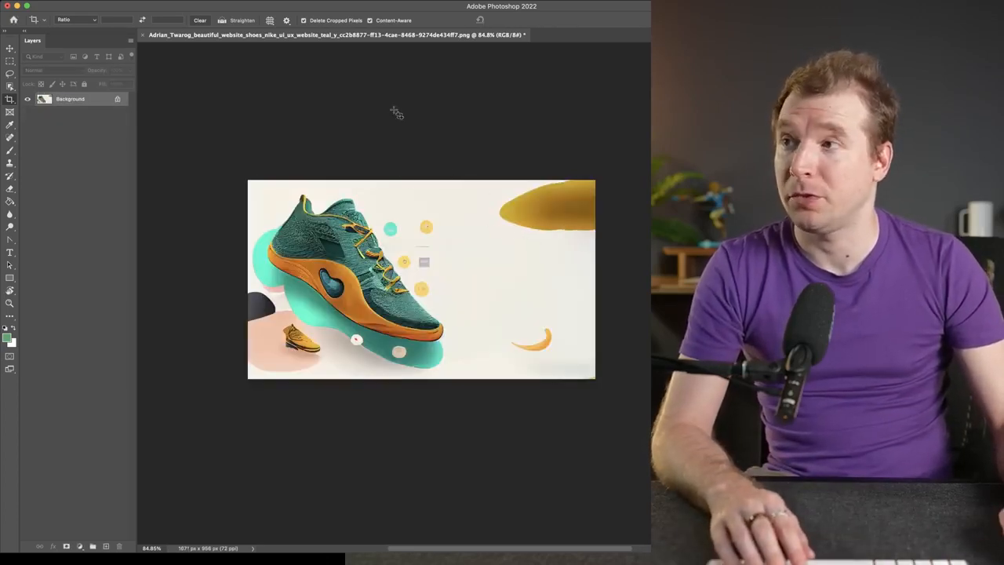
click(81, 5)
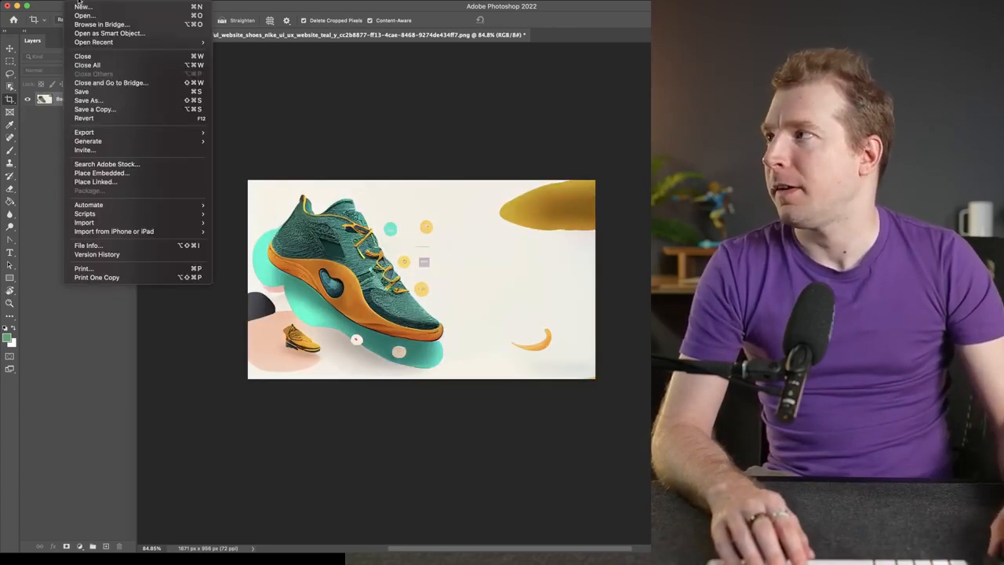
mouse_move(141, 133)
click(302, 170)
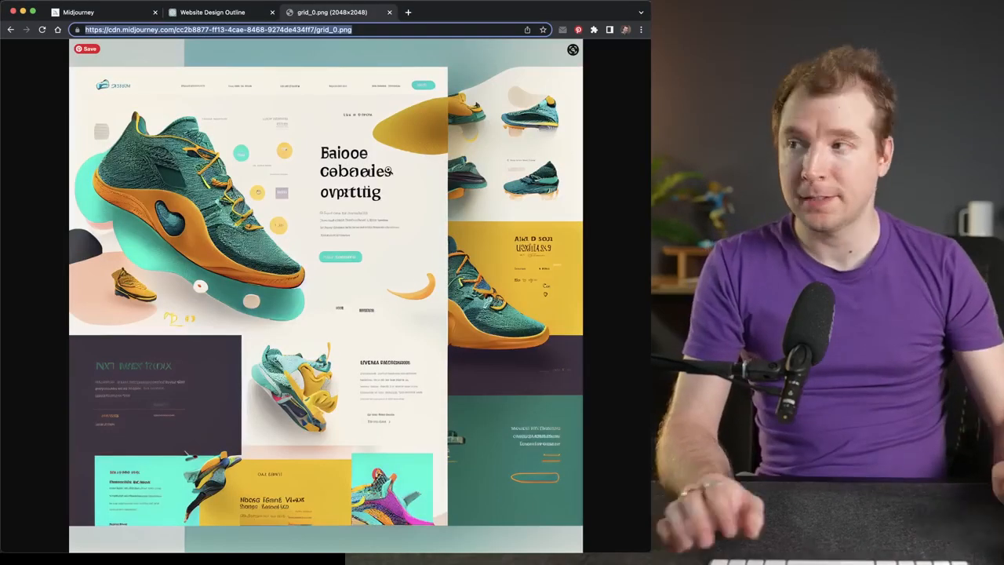
Copy the full web address of the upscaled grid_0.png design in Chrome
click(367, 30)
click(386, 136)
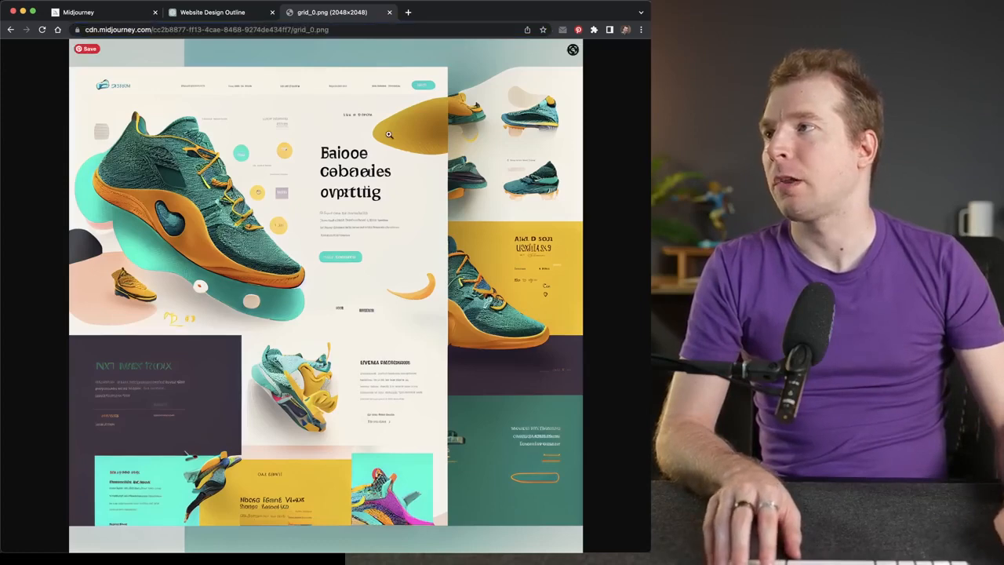
click(372, 137)
click(345, 29)
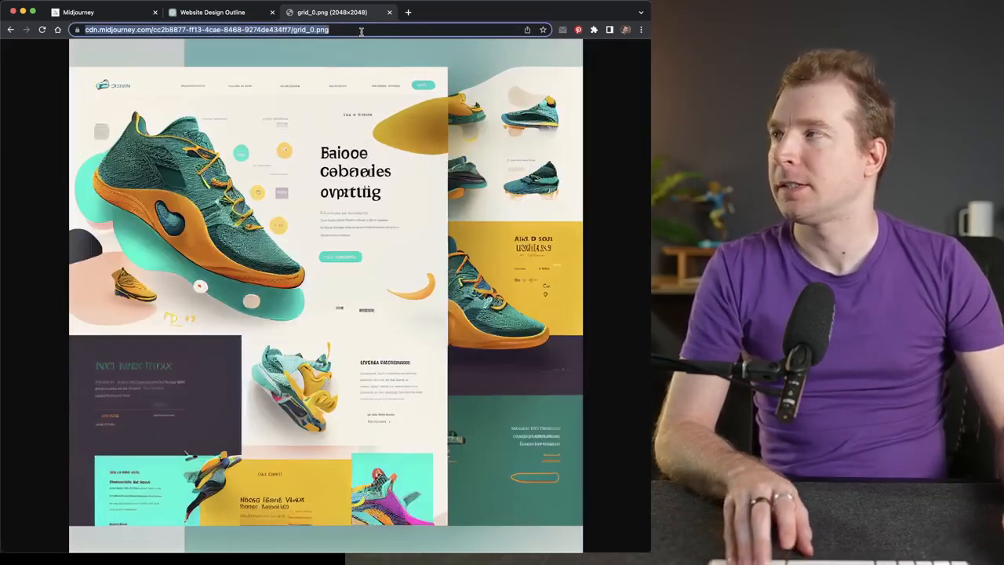
click(336, 30)
drag(350, 32, 25, 29)
key(super+c)
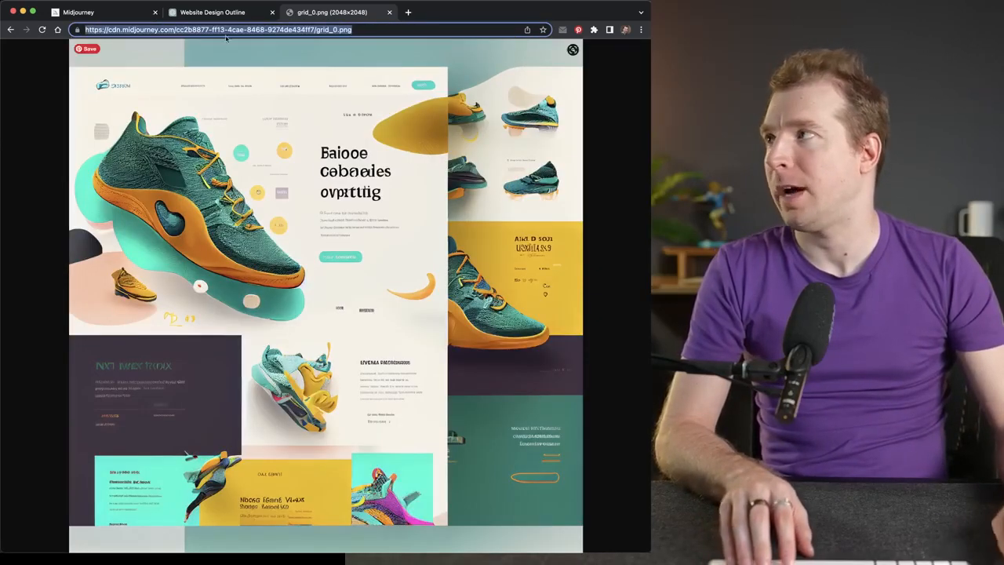
Switch to Discord with Midjourney's newbies-195 channel open
mouse_move(430, 552)
right_click(578, 516)
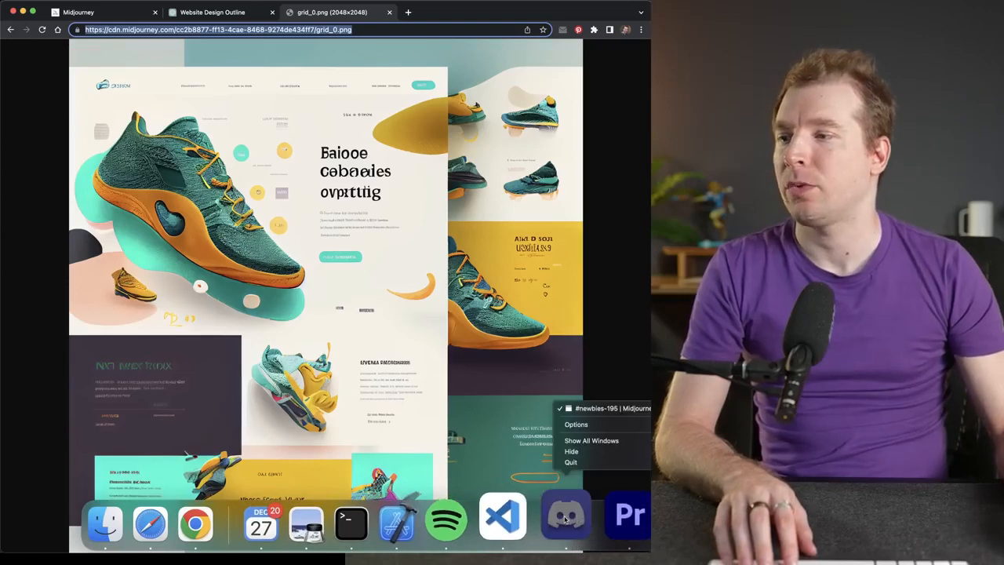
click(565, 518)
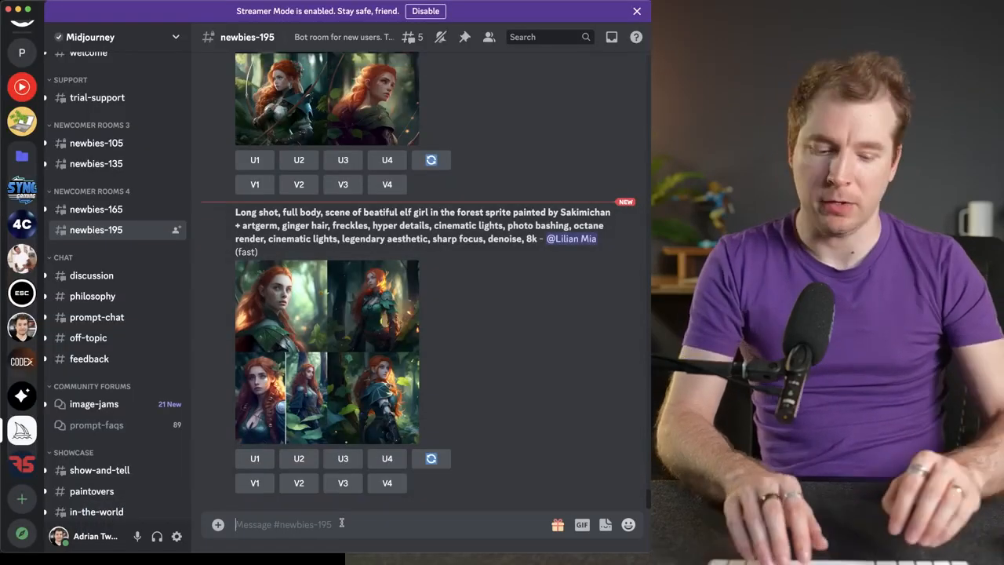
text(/oi)
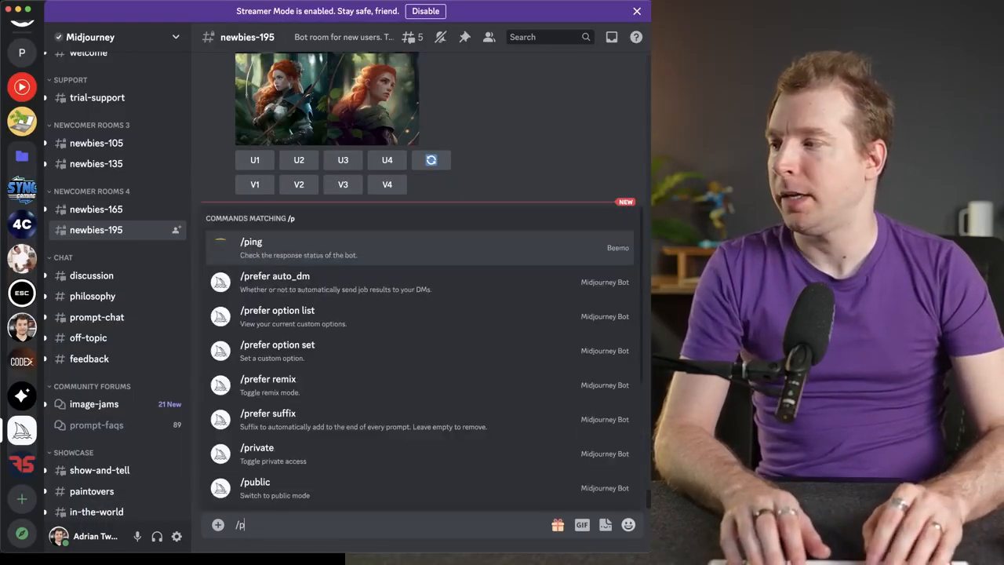
key(BackSpace)
key(BackSpace)
text(im)
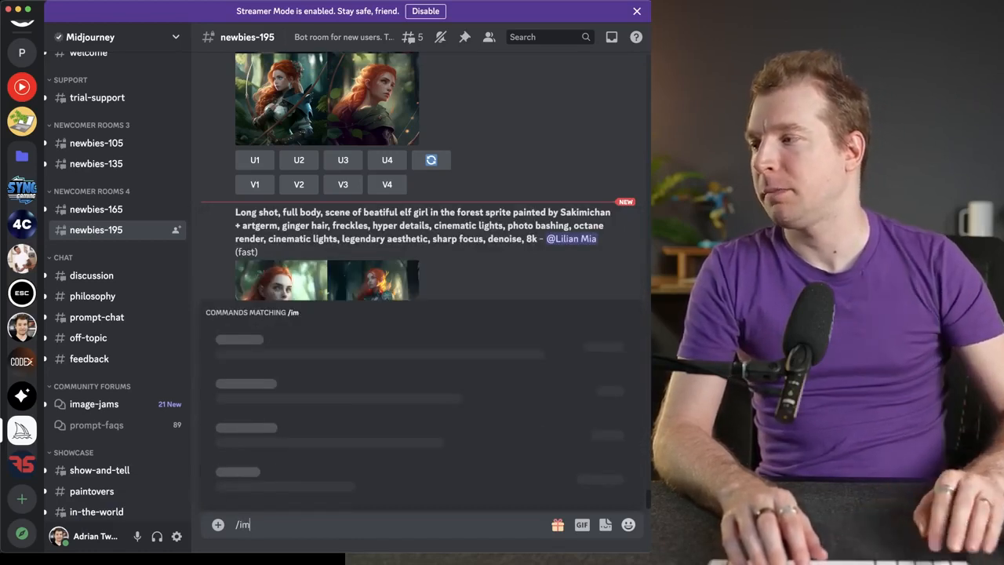
key(Tab)
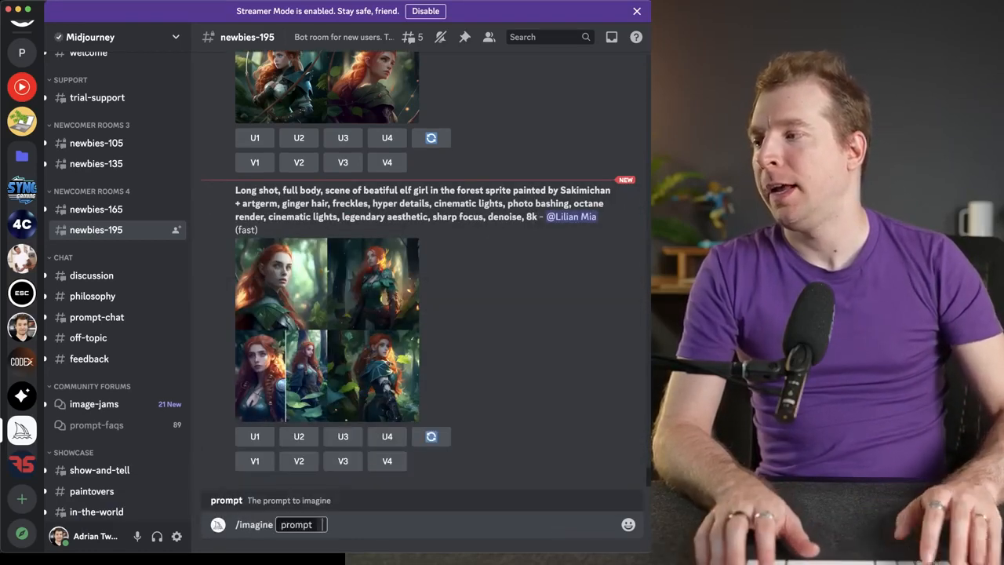
key(BackSpace)
key(BackSpace)
key(BackSpace)
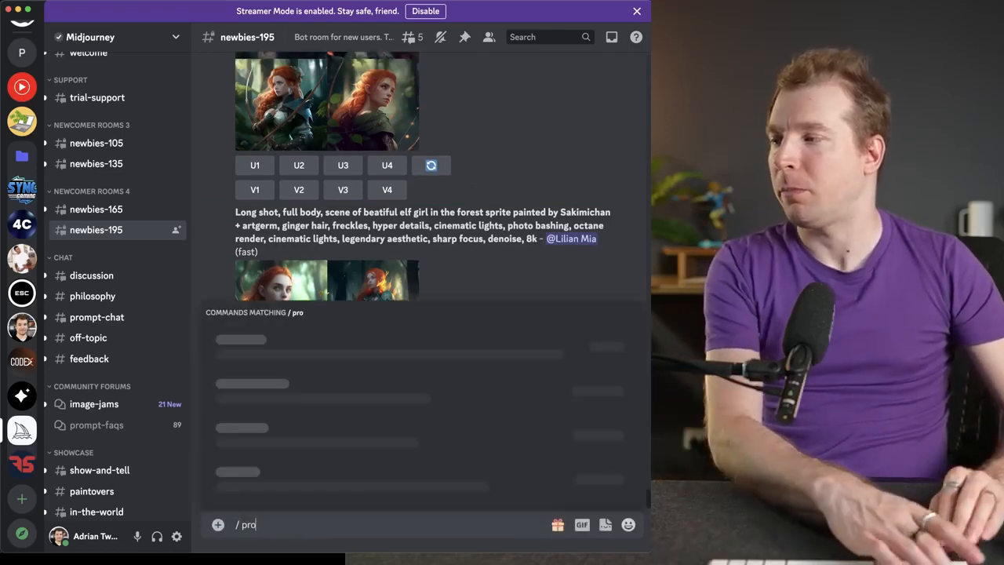
key(BackSpace)
key(BackSpace)
key(BackSpace)
key(BackSpace)
key(BackSpace)
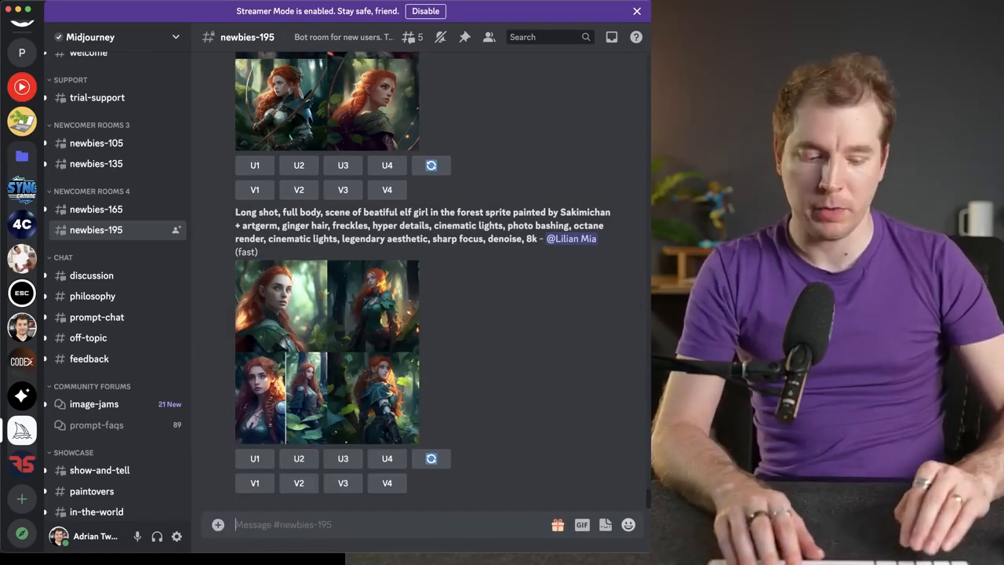
Start a Midjourney /imagine prompt in the newbies-195 channel with the copied design image link
text(/image)
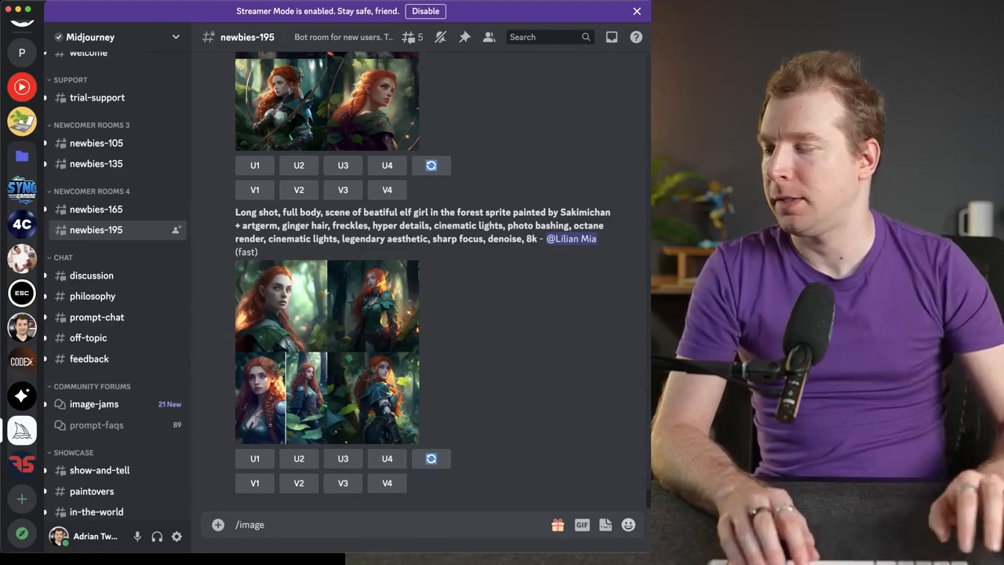
key(BackSpace)
key(BackSpace)
click(328, 493)
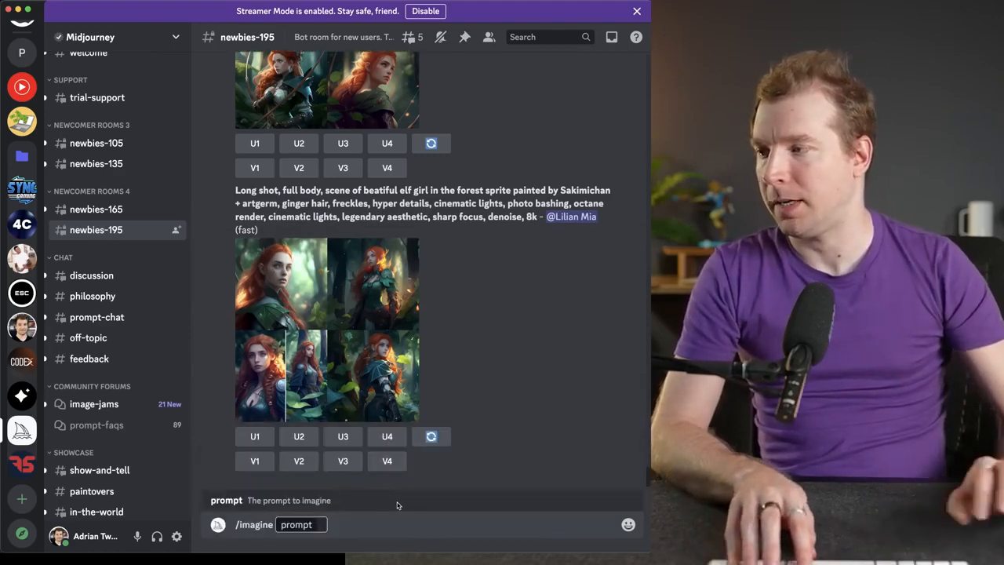
key(super+v)
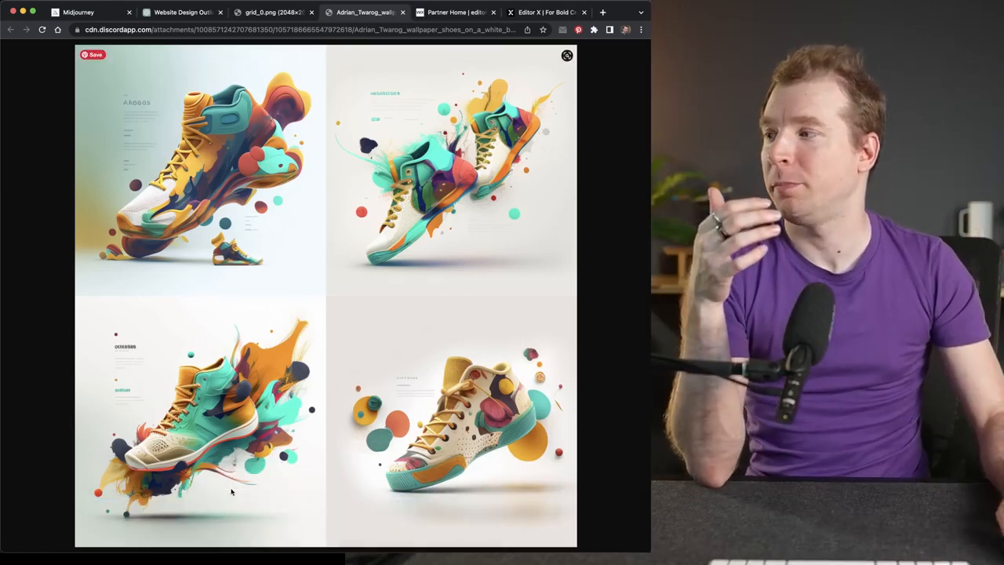
right_click(231, 515)
click(271, 383)
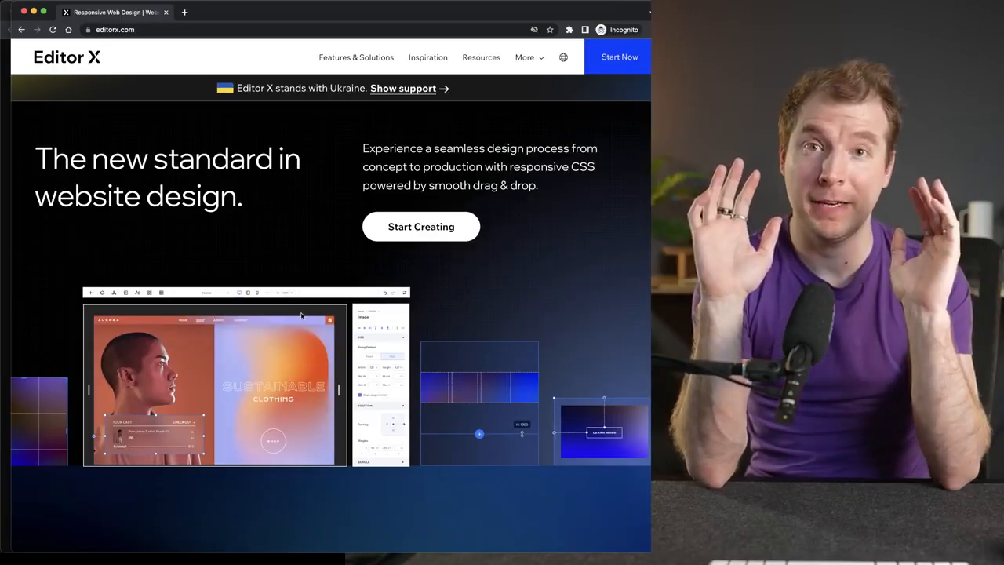
Close the Editor X landing page and switch from the Partner Dashboard to the new site's editor in Chrome
click(166, 13)
click(483, 13)
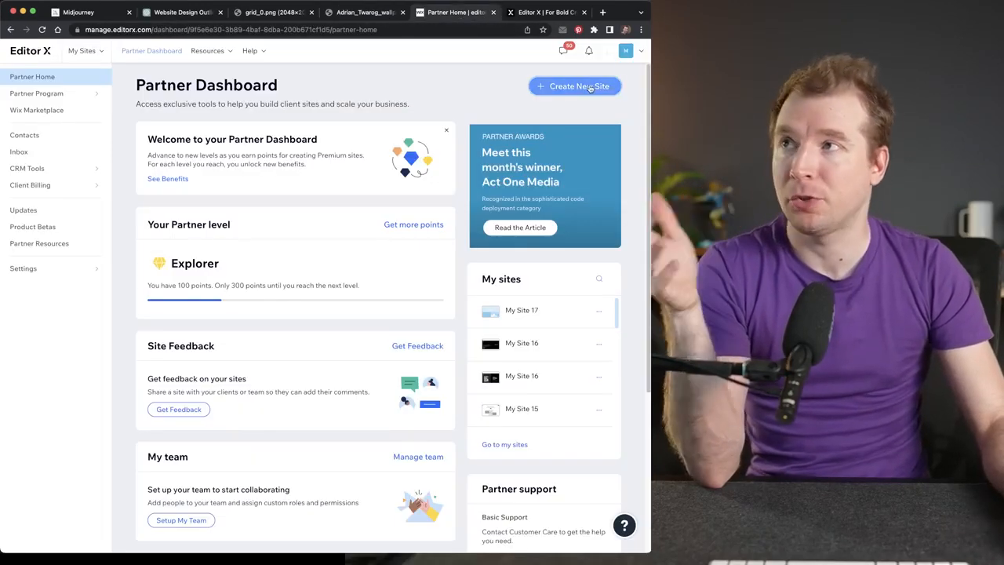
click(546, 13)
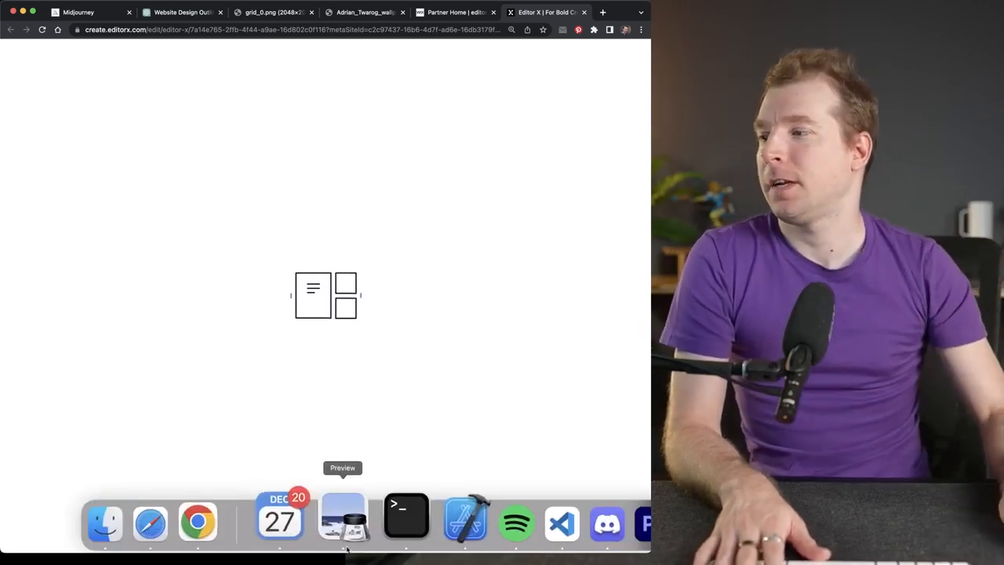
Copy the hero title "Step up your style with our comfortable and stylish shoes" from the suggested content in ChatGPT
click(161, 12)
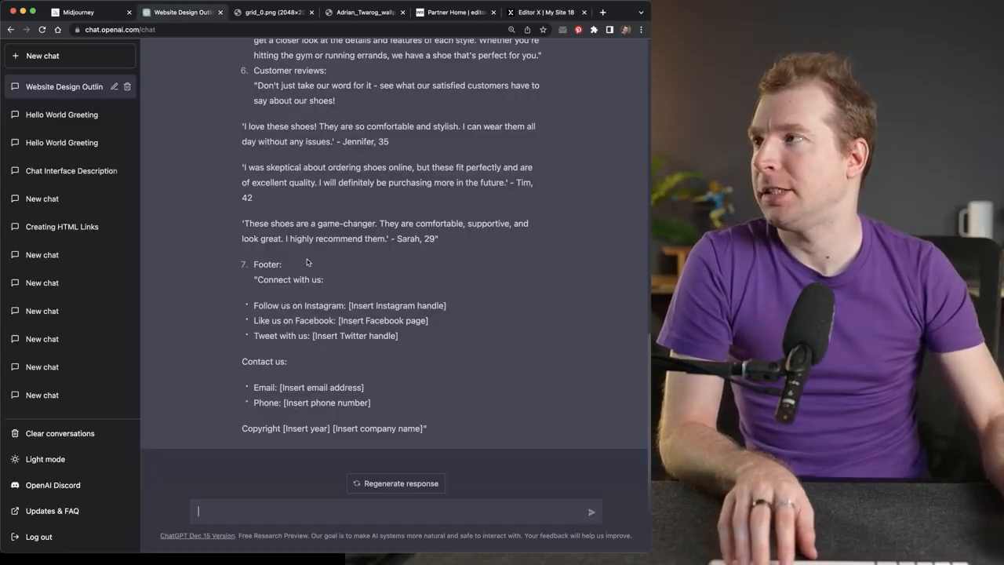
scroll(306, 259, up, 10)
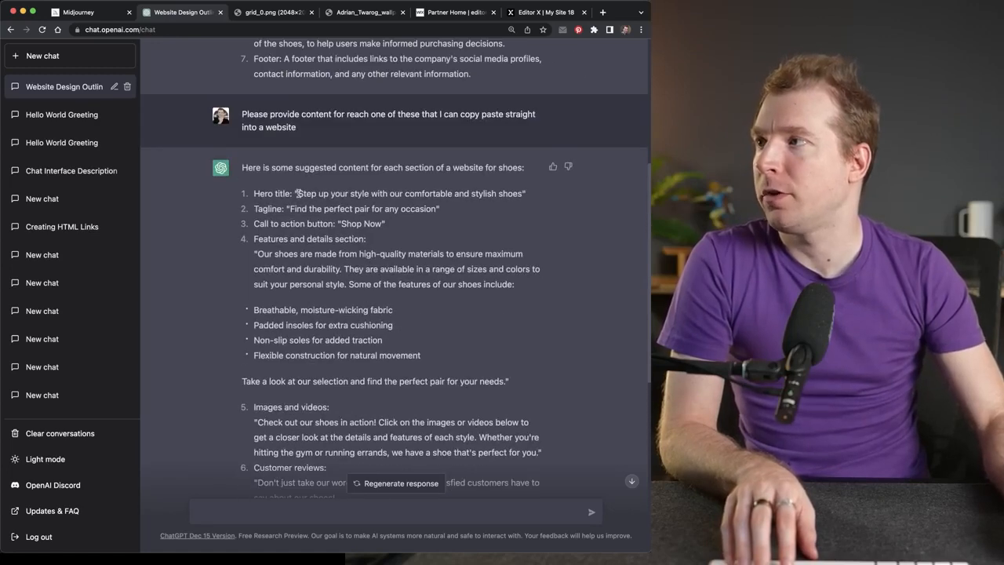
drag(360, 196, 519, 196)
key(cmd+c)
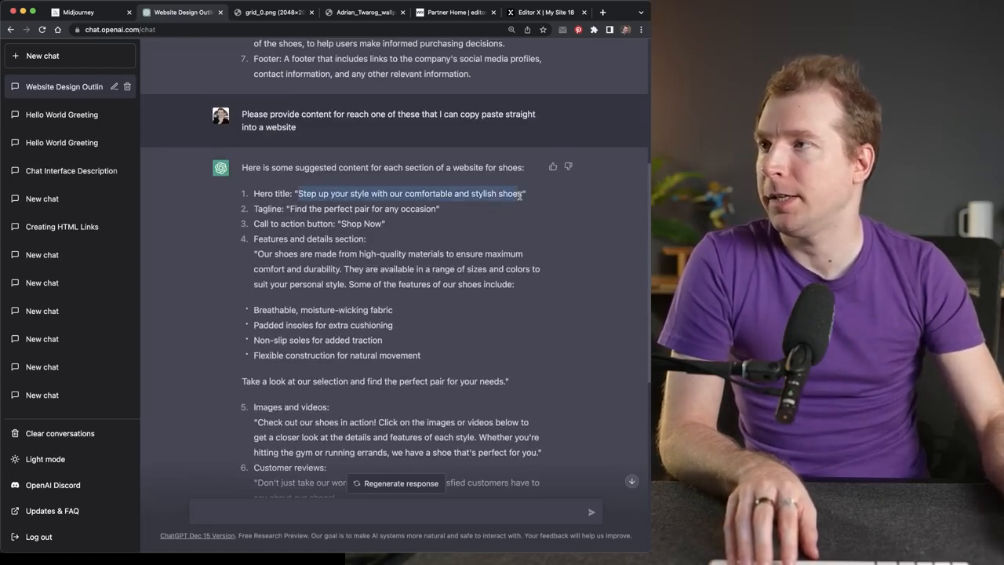
Add a title to the blank section in Editor X, fill it with the copied hero title and place it on the section's left side
click(527, 13)
click(15, 86)
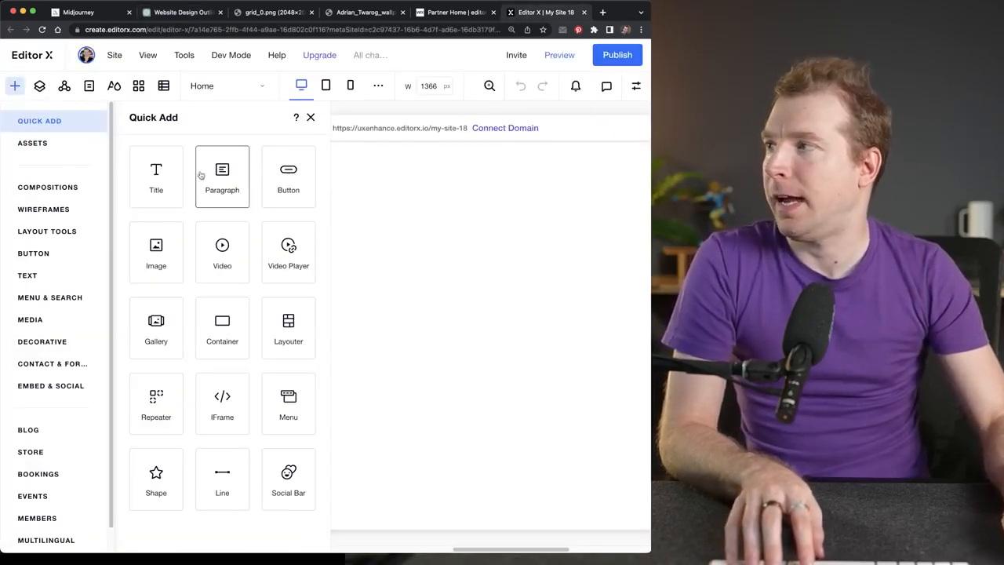
drag(155, 168, 306, 322)
key(cmd+v)
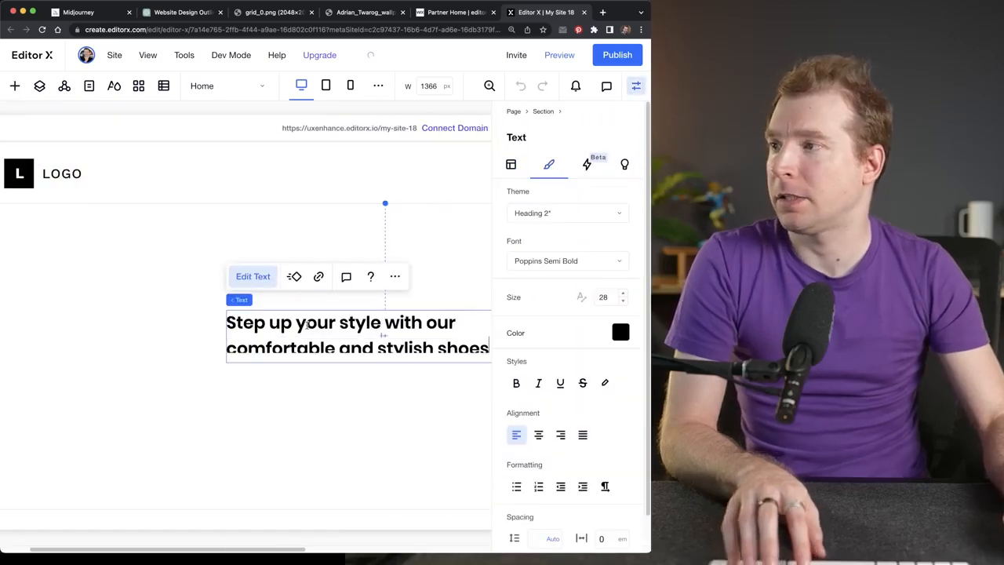
click(290, 378)
click(257, 352)
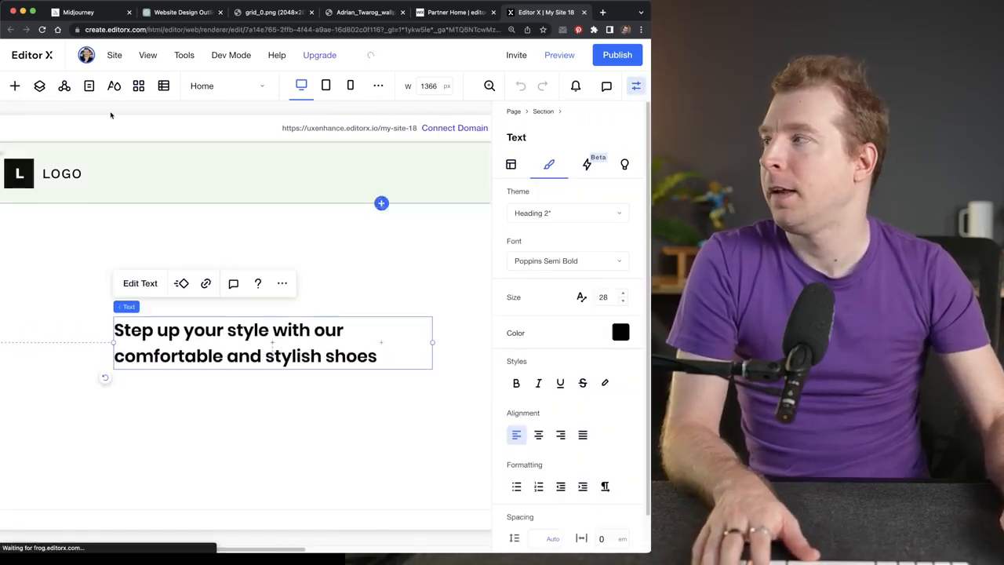
Copy ChatGPT's tagline "Find the perfect pair for any occasion" into a new paragraph below the hero title in Editor X
click(174, 13)
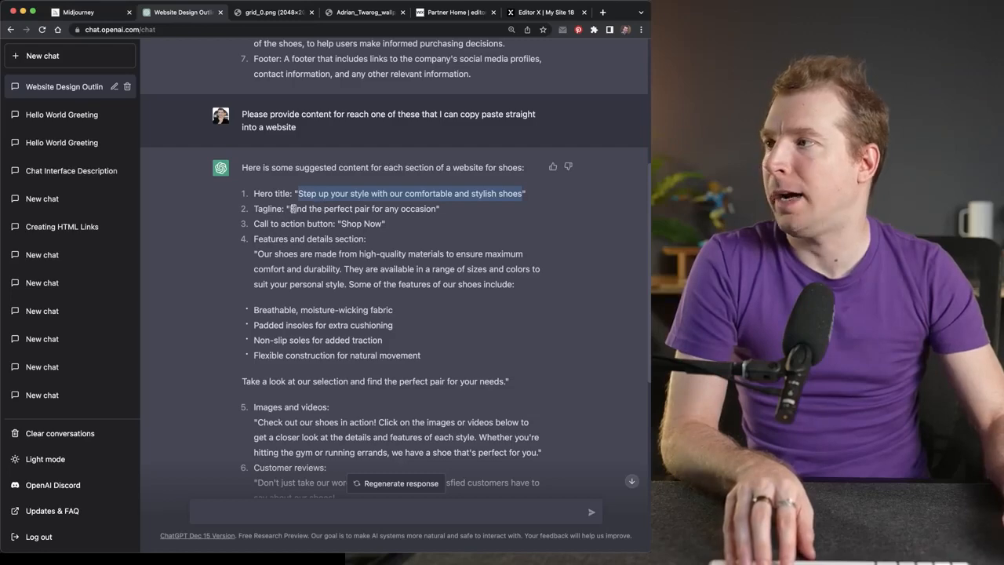
drag(292, 209, 431, 210)
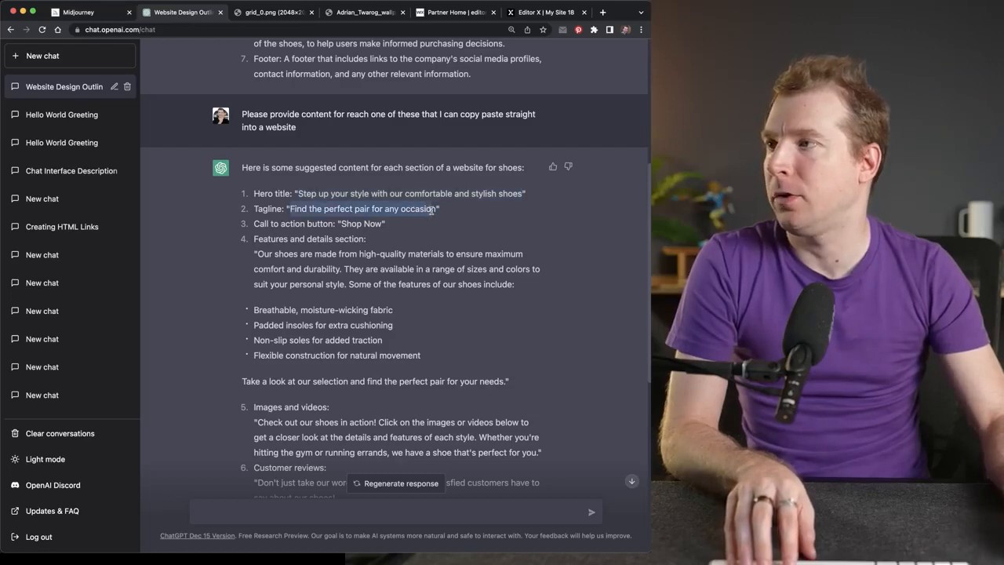
click(541, 12)
click(247, 266)
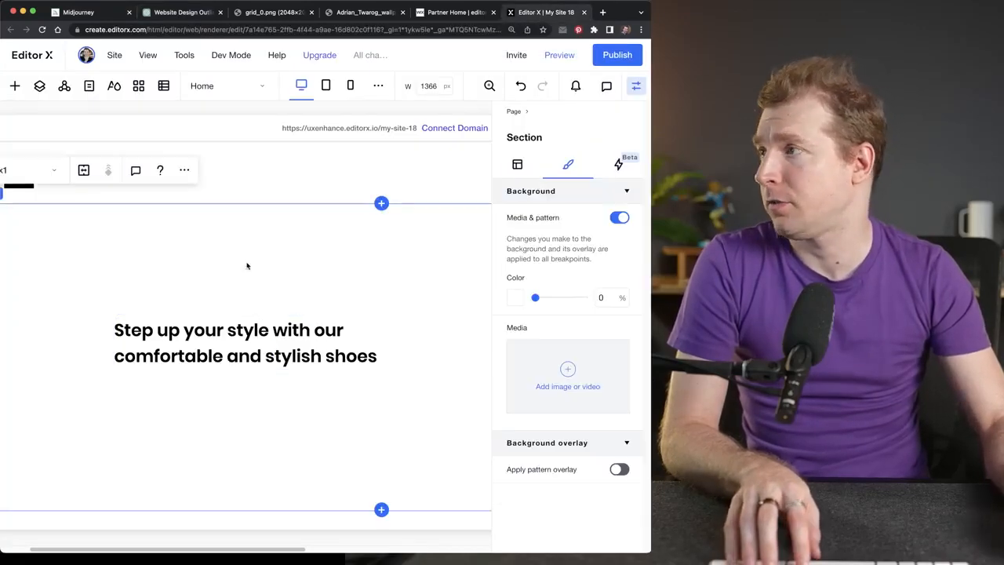
click(14, 86)
drag(220, 396, 369, 403)
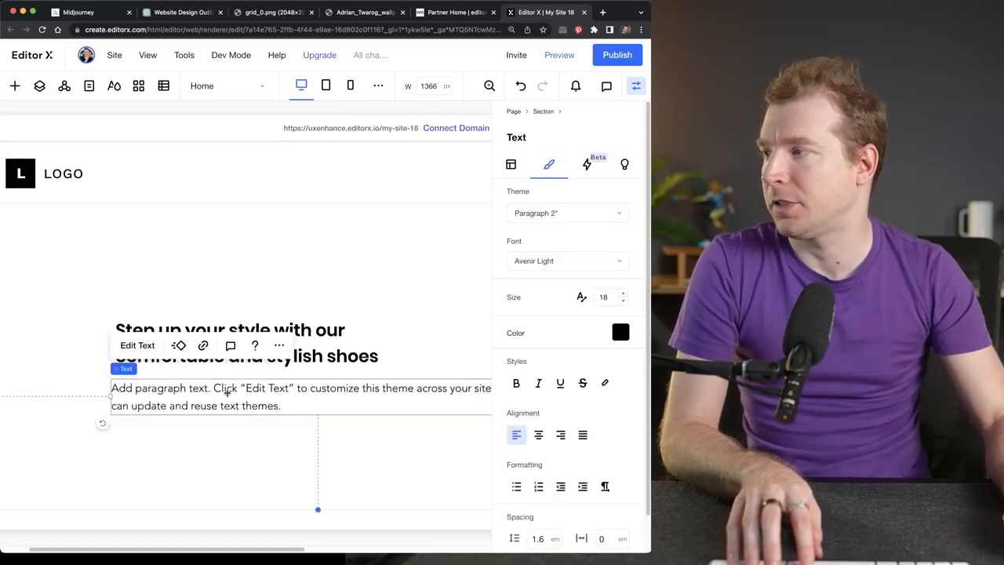
text(Find the perfect pair for any occasion)
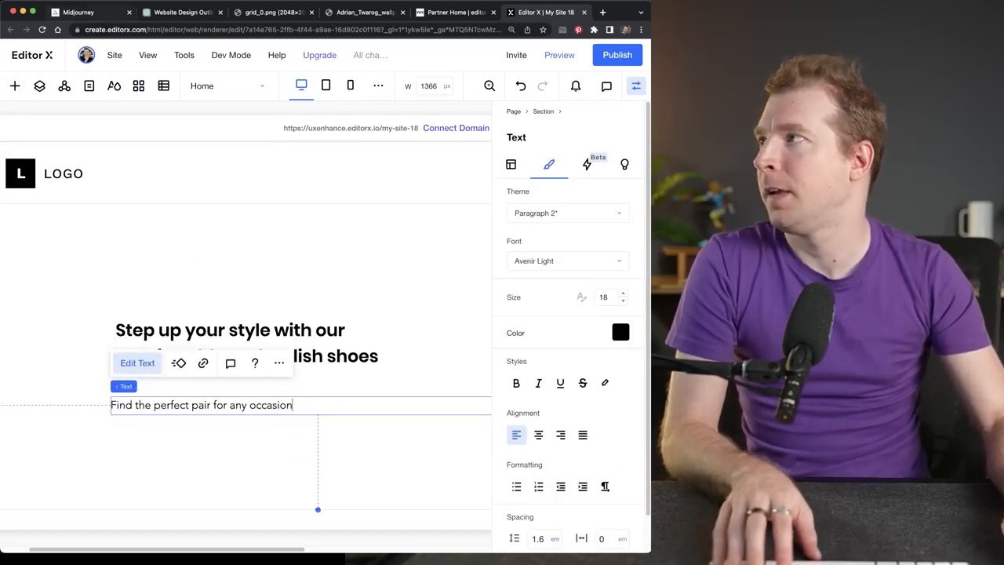
Copy the call-to-action text "Shop Now" from the suggested content in ChatGPT
click(90, 12)
click(196, 16)
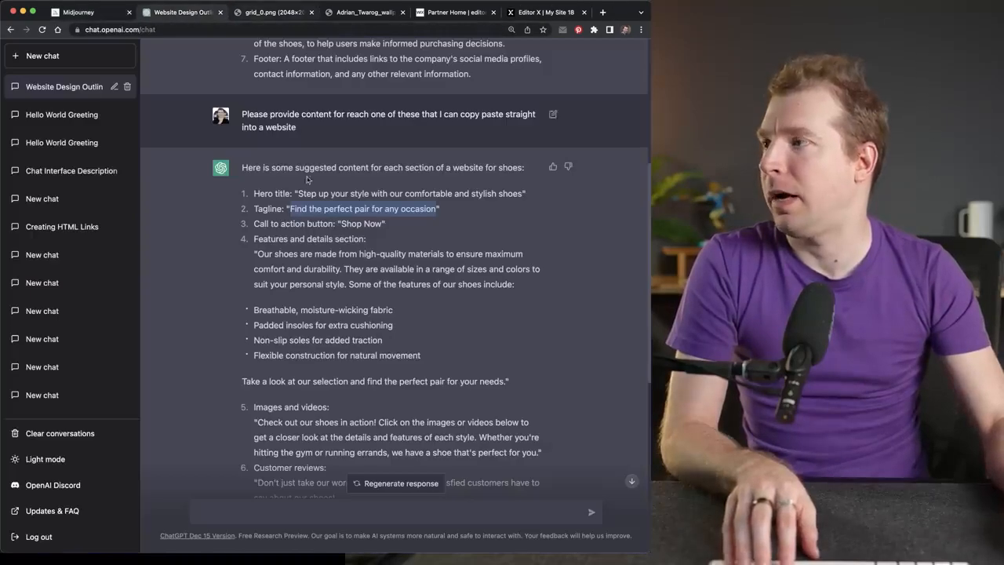
click(343, 223)
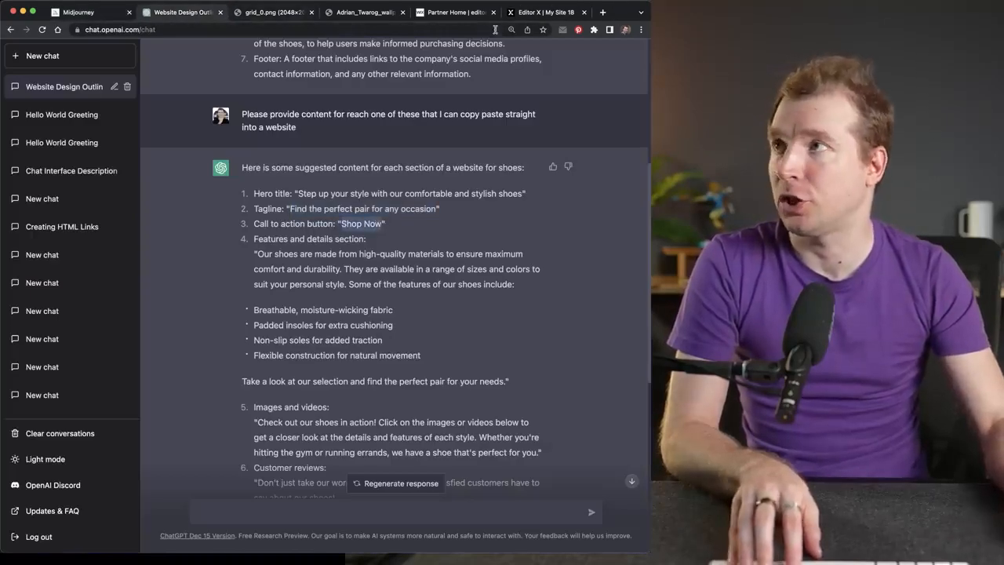
Add a button below the tagline in Editor X and label it "Shop Now"
click(542, 13)
click(14, 86)
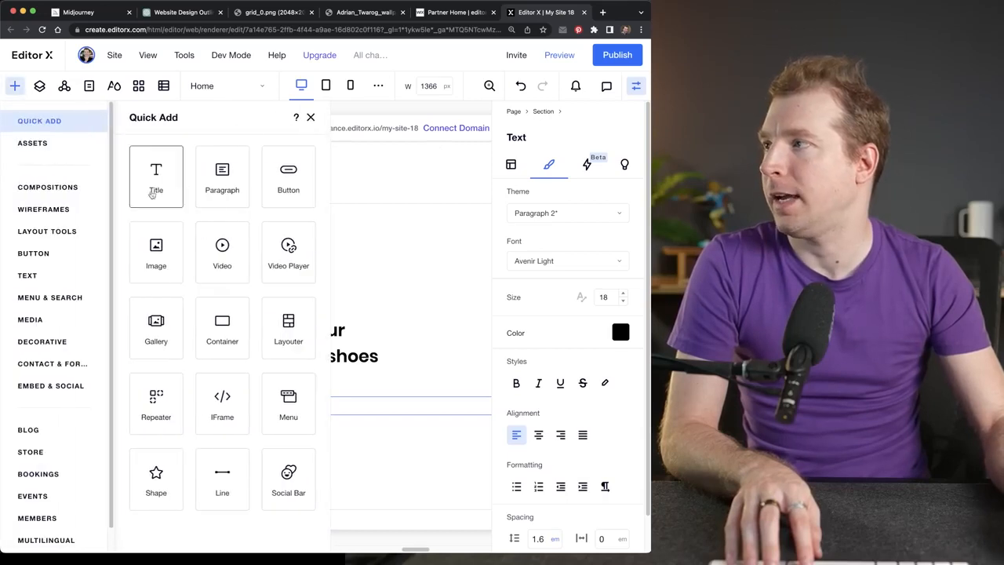
click(288, 175)
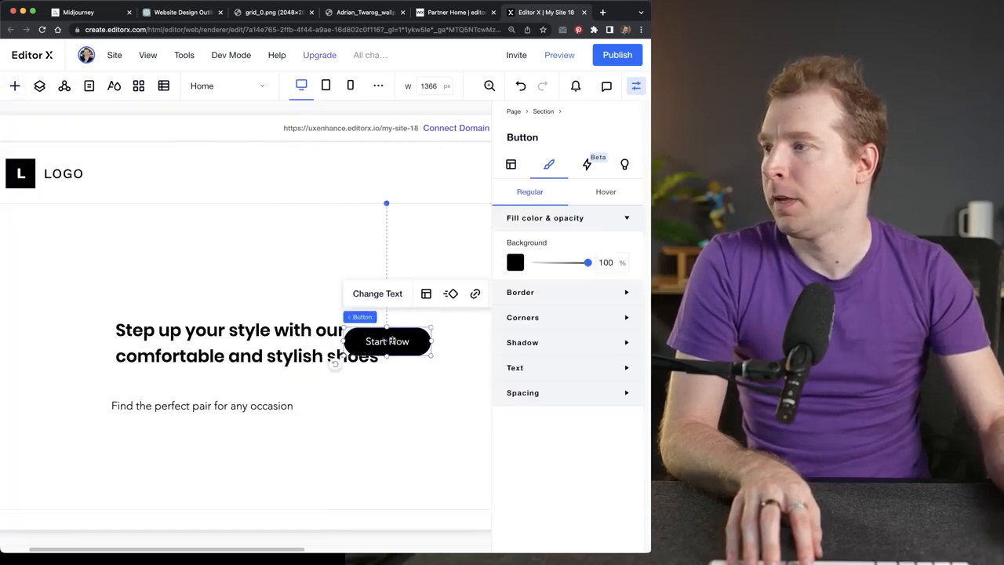
drag(386, 341, 157, 446)
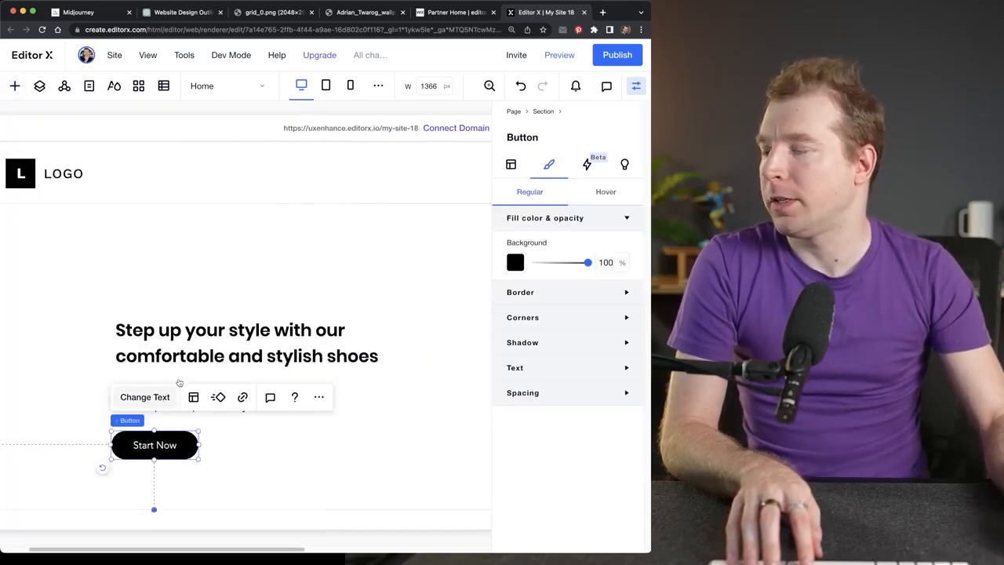
click(145, 397)
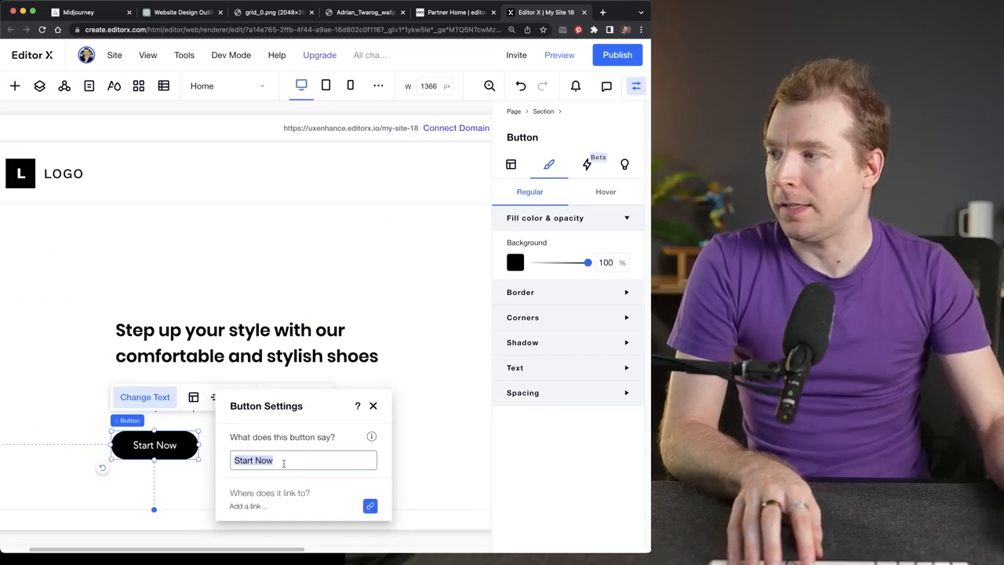
click(373, 406)
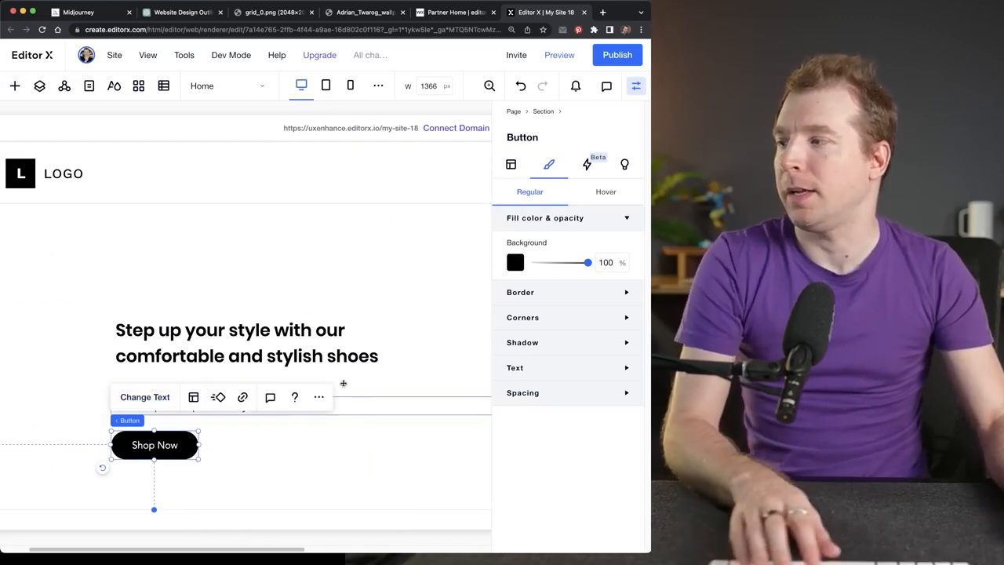
click(274, 253)
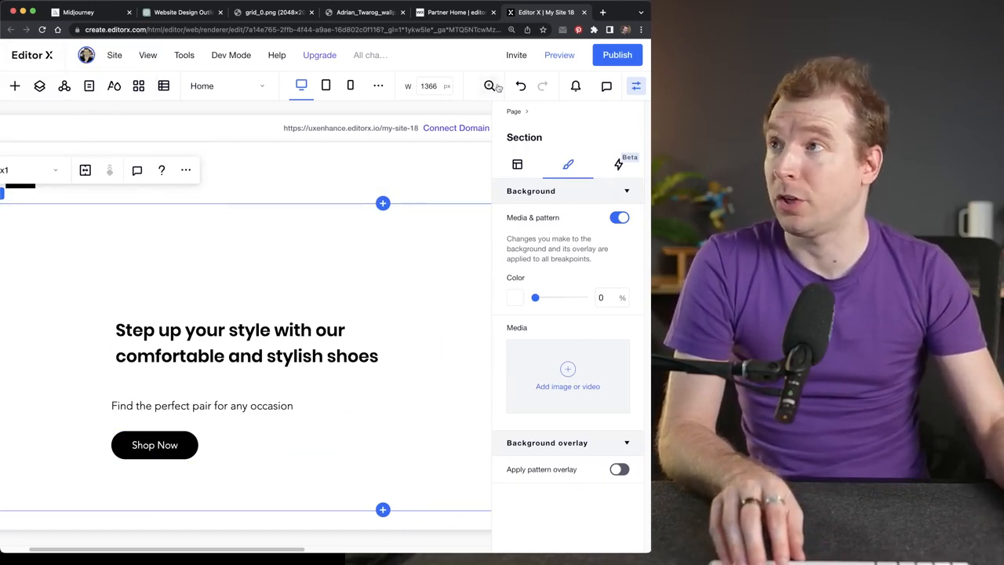
Add an image element to the hero section, to the right of the text and overlapping the title
click(486, 92)
click(409, 122)
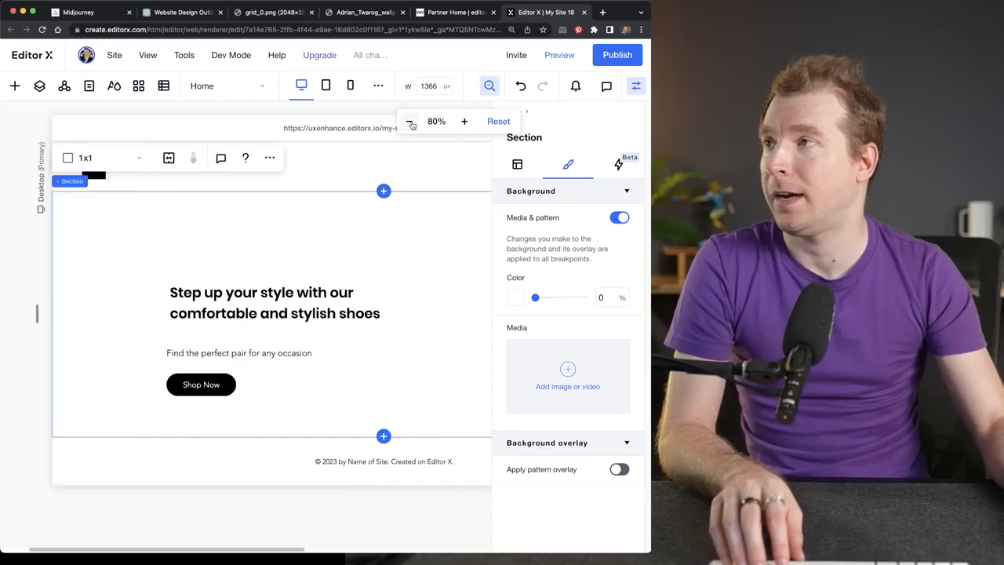
click(409, 123)
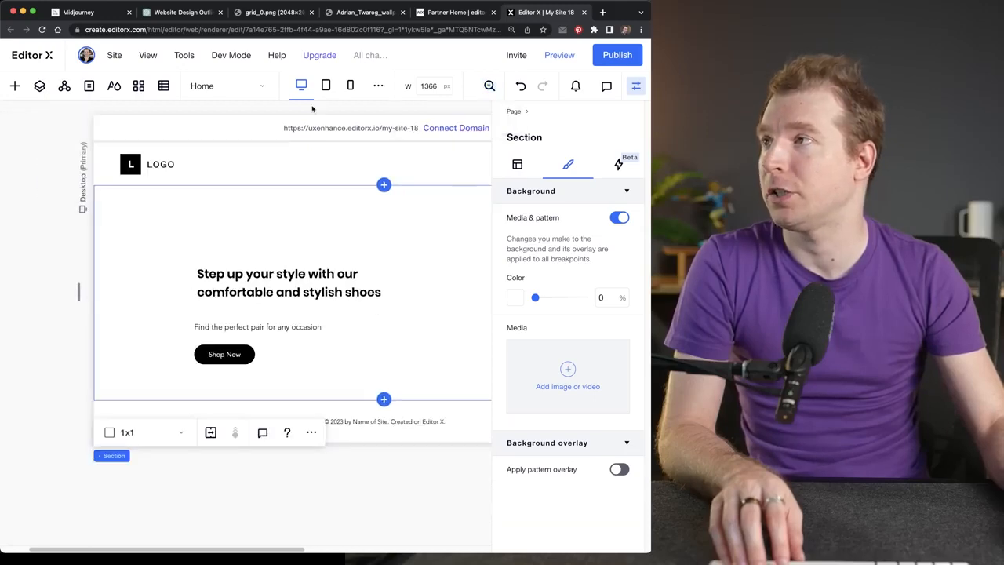
click(15, 86)
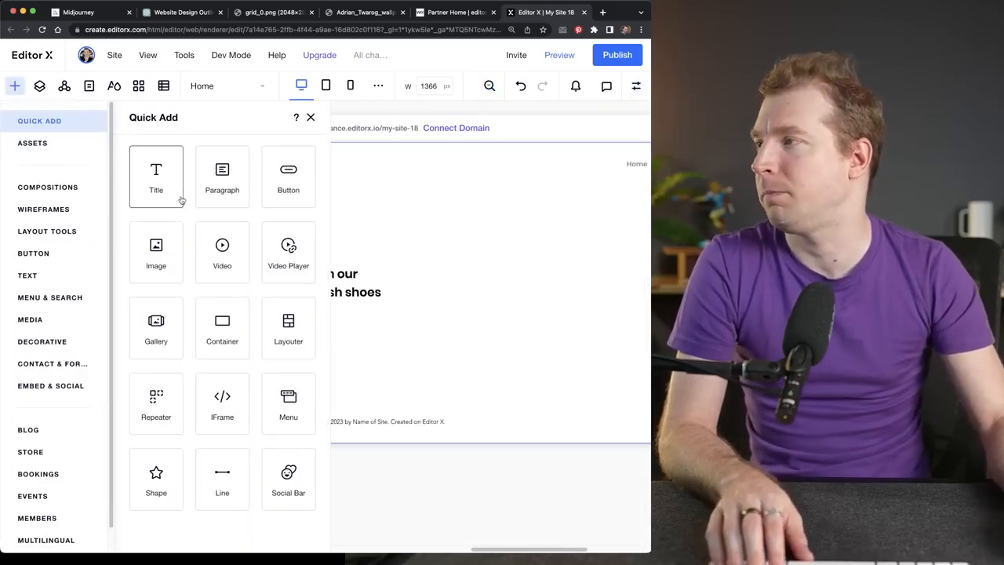
drag(168, 240, 443, 215)
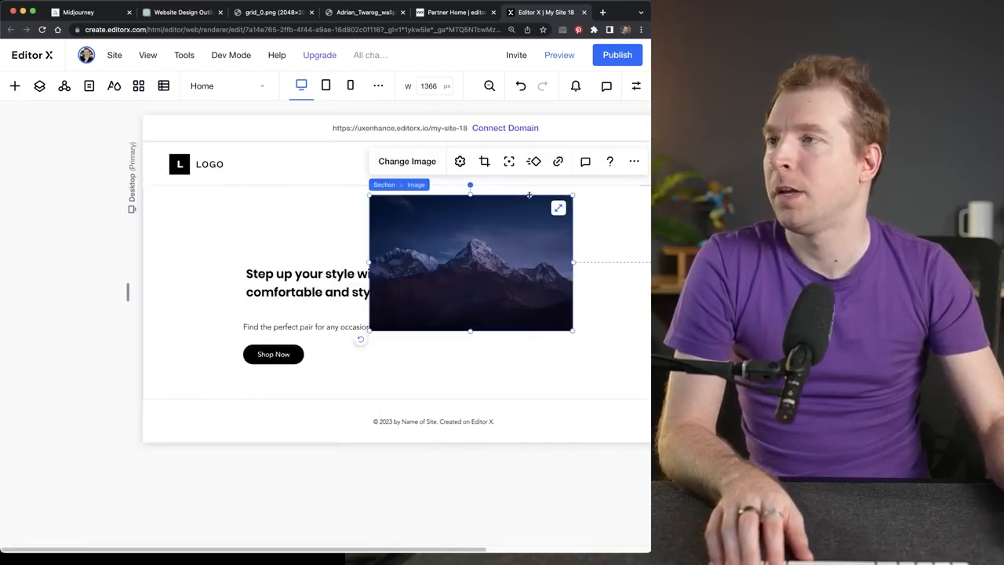
Replace the placeholder picture with the exported shoe JPG uploaded from the Desktop, and stretch it to fill the hero section
click(407, 161)
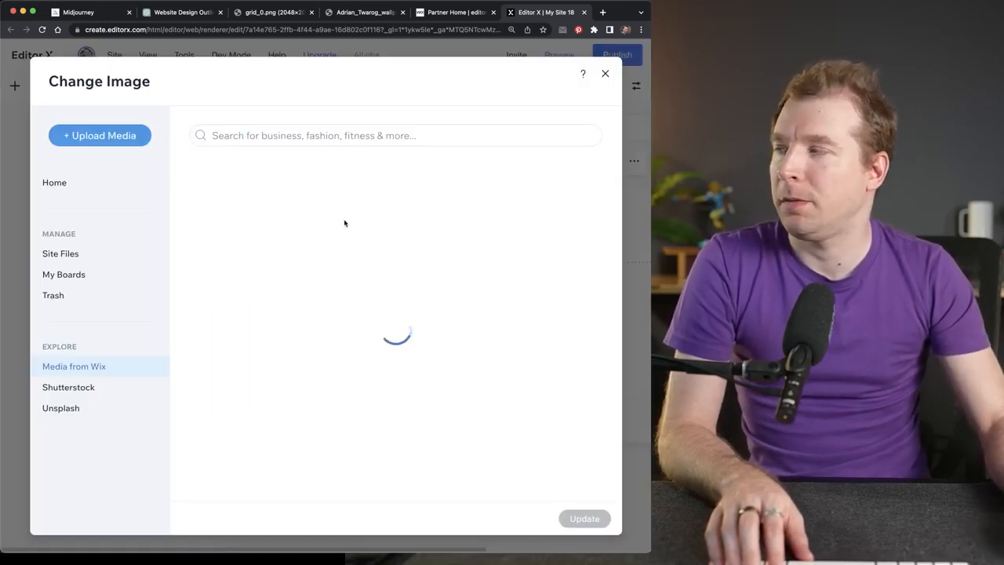
click(114, 139)
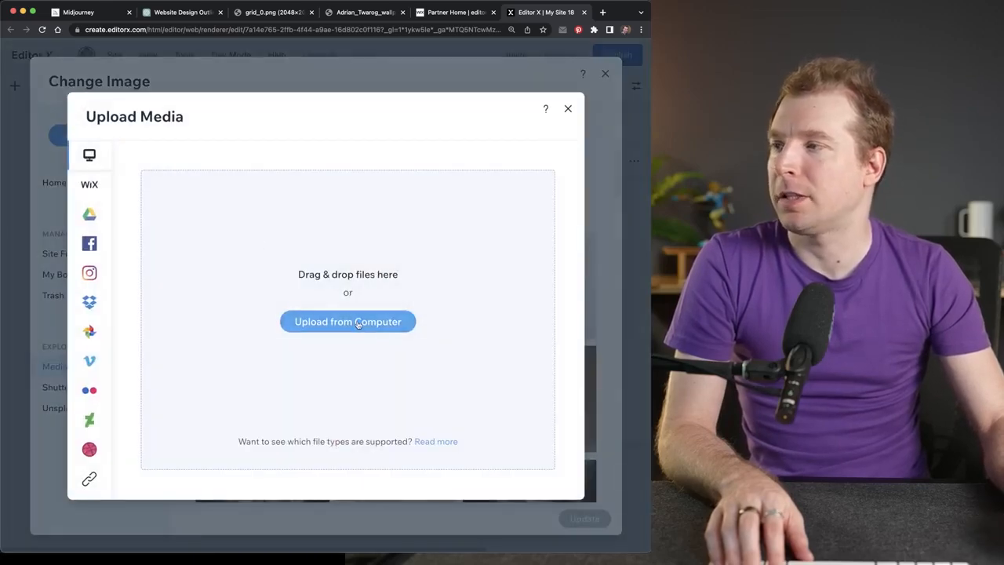
click(358, 324)
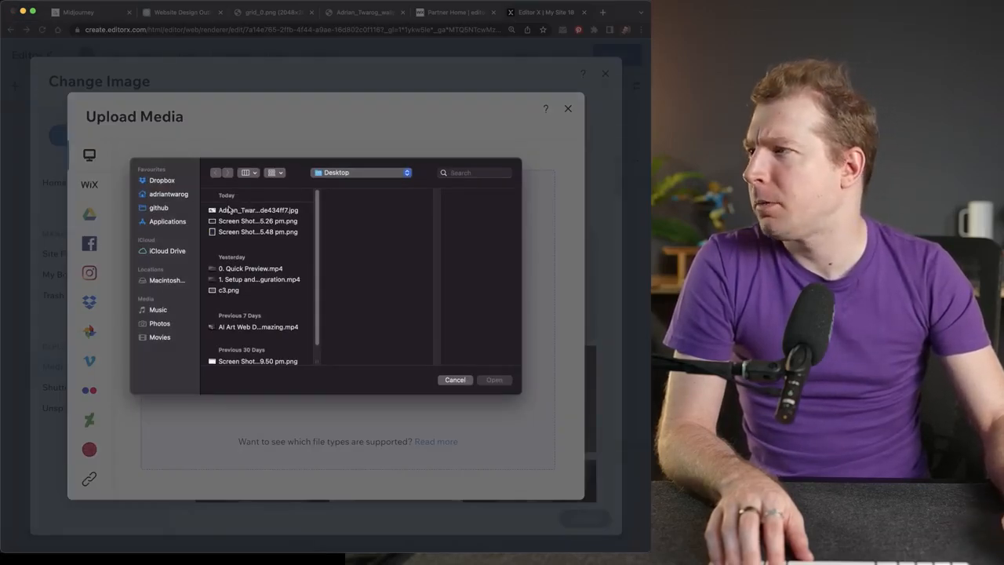
click(232, 210)
click(506, 382)
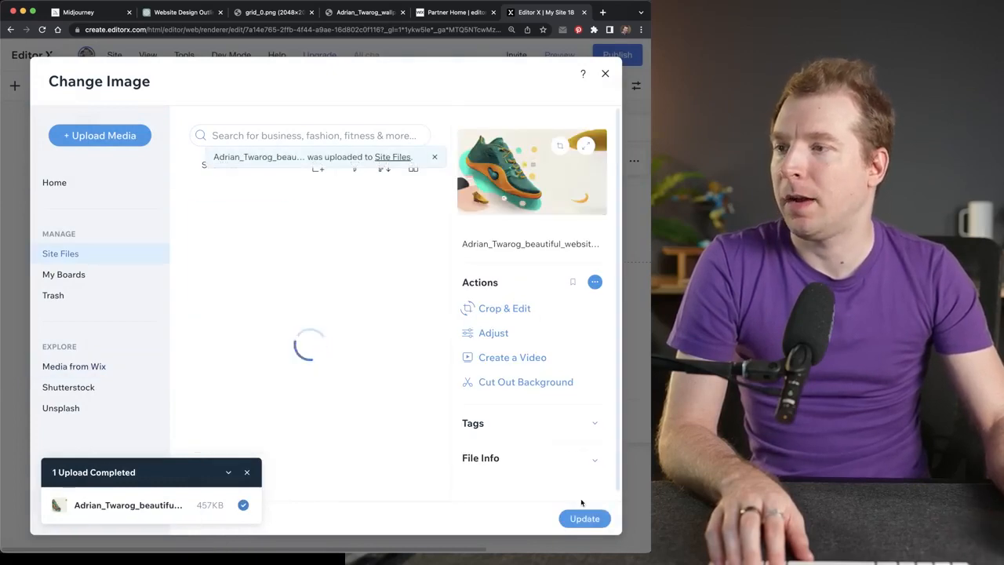
click(583, 518)
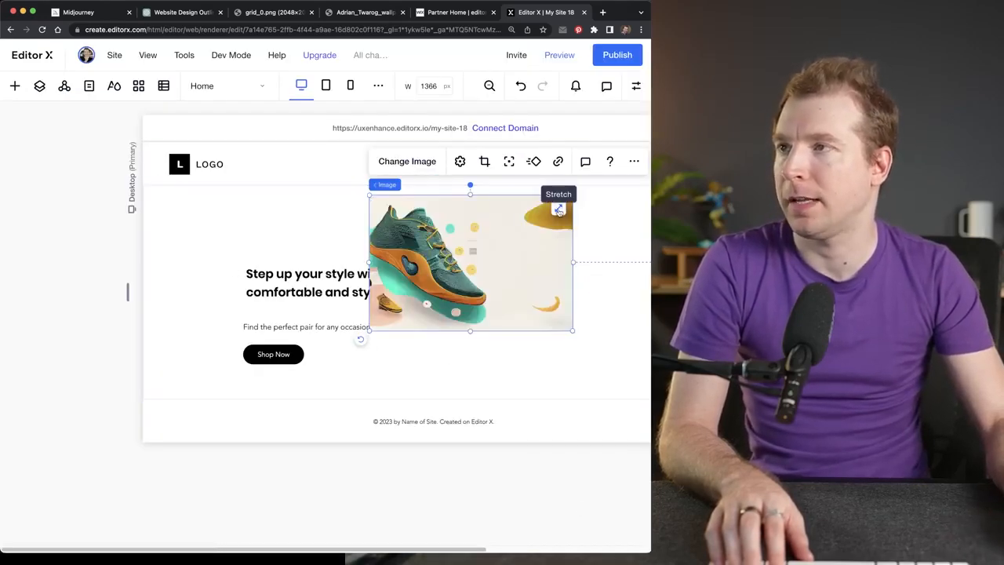
click(559, 209)
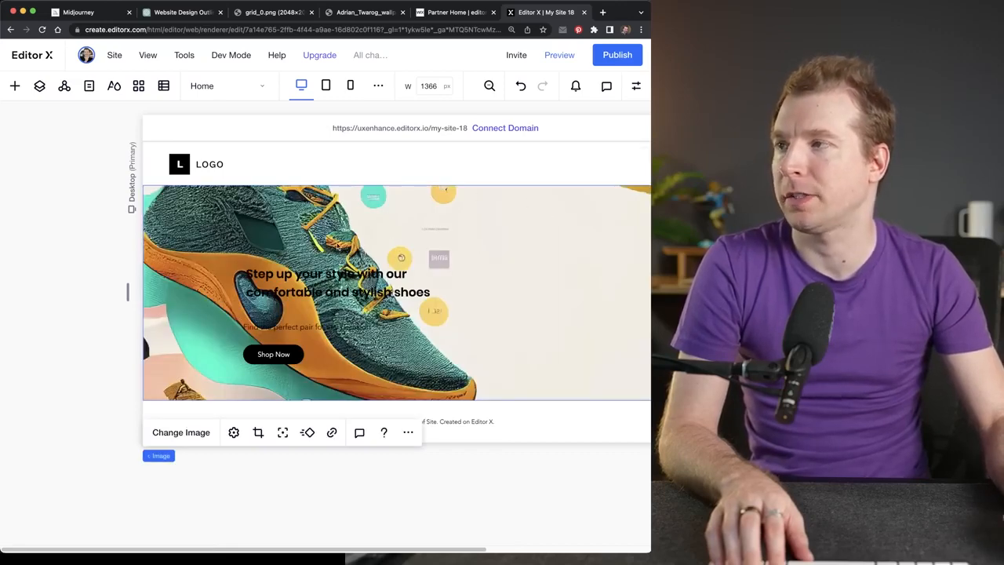
Move the headline, tagline and Shop Now button to the empty area right of the shoe in the hero section
drag(257, 550, 339, 550)
drag(184, 281, 414, 259)
click(175, 328)
drag(175, 328, 410, 284)
drag(165, 354, 398, 303)
click(388, 353)
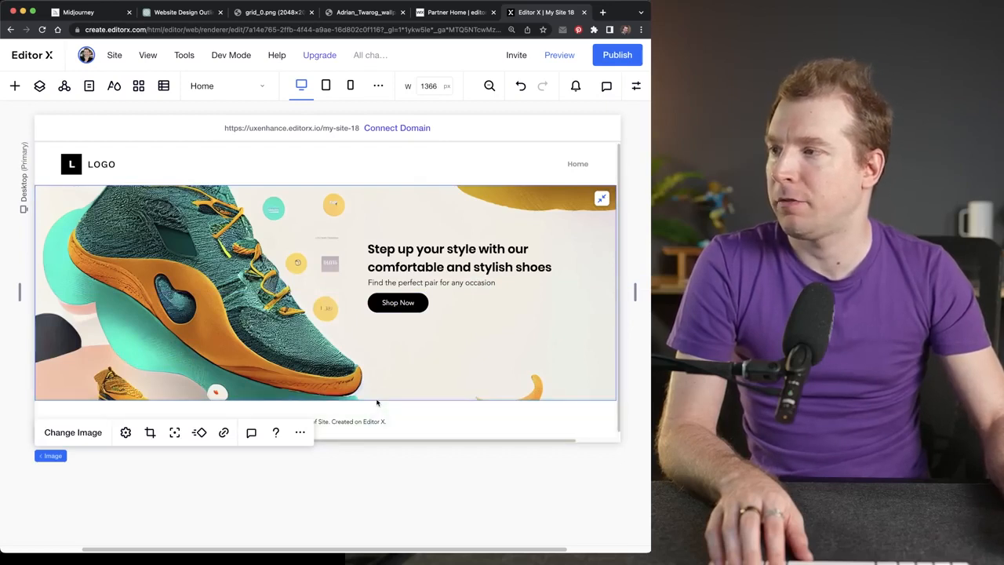
Select the hero section through the page layers and extend its lower edge so more of the shoe picture fits
click(40, 86)
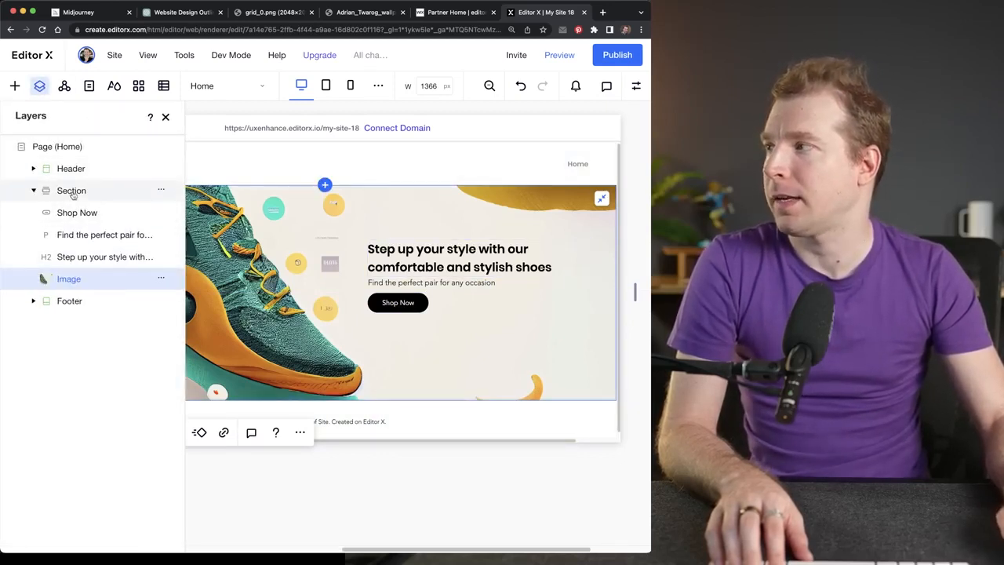
click(70, 191)
click(39, 87)
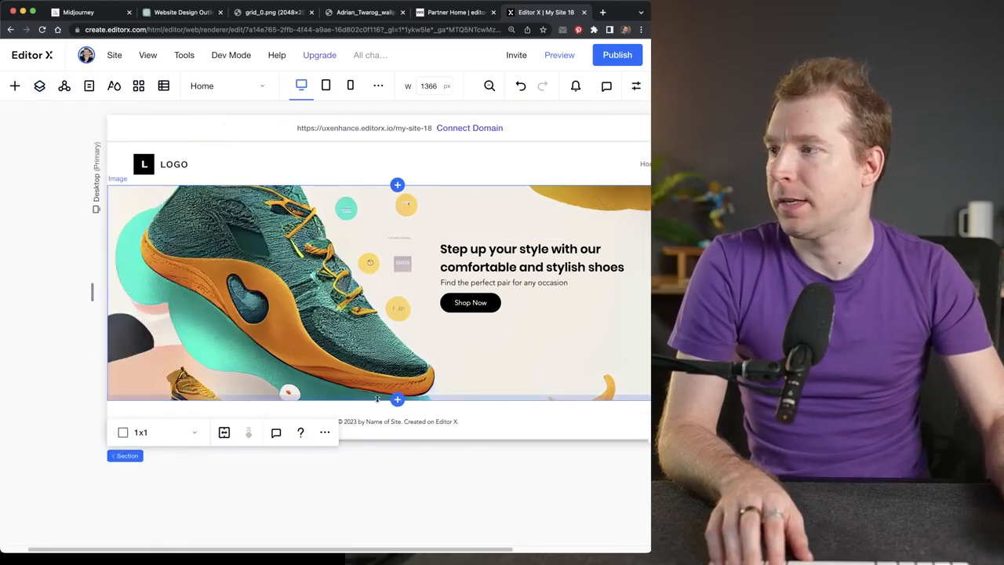
drag(377, 399, 385, 468)
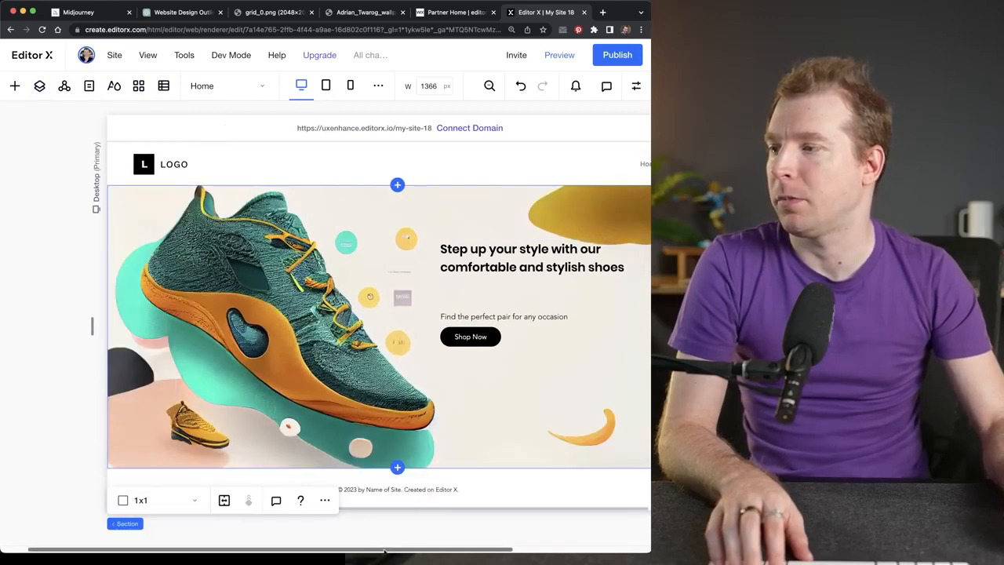
Move the headline down to just above the tagline and group the headline, tagline and button in a stack
scroll(385, 542, right, 4)
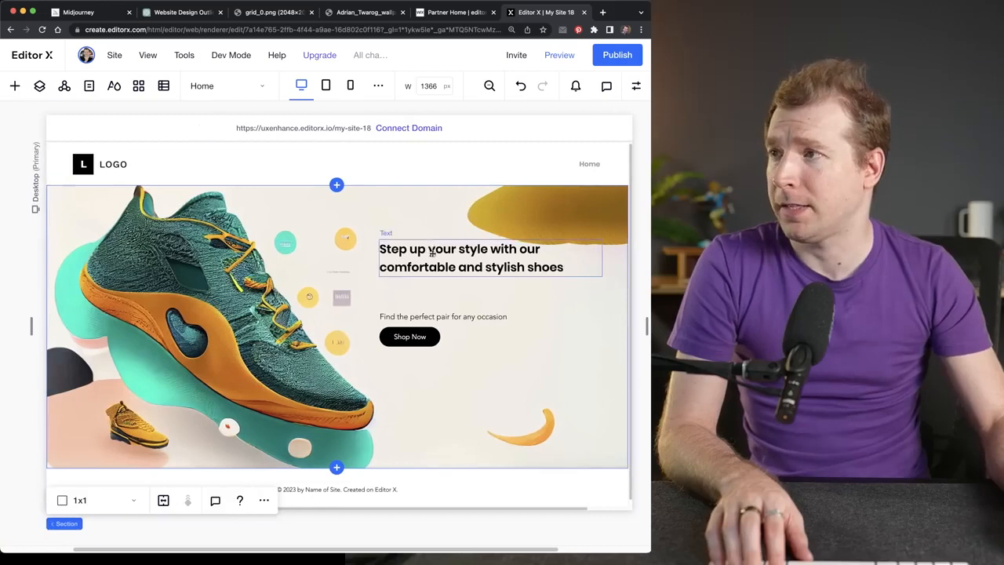
drag(431, 251, 430, 285)
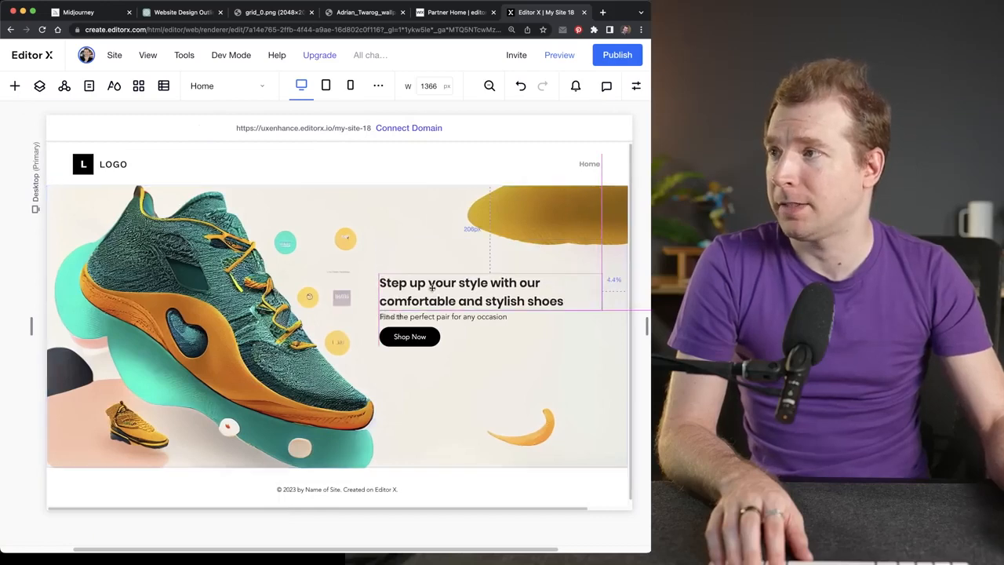
click(411, 337)
drag(411, 336, 415, 342)
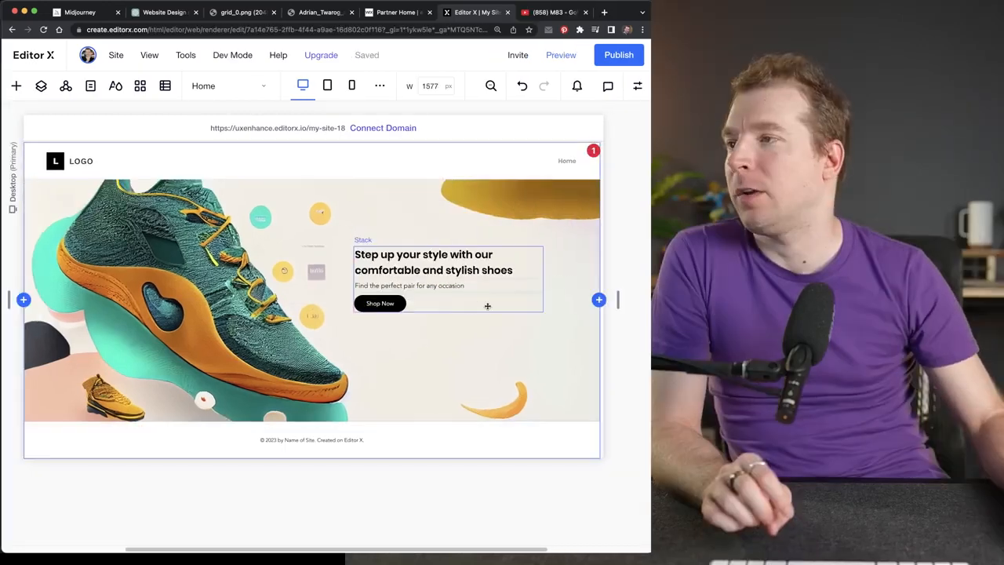
Select the hero image and narrow the desktop canvas to a width of 1367 px
click(487, 307)
click(549, 323)
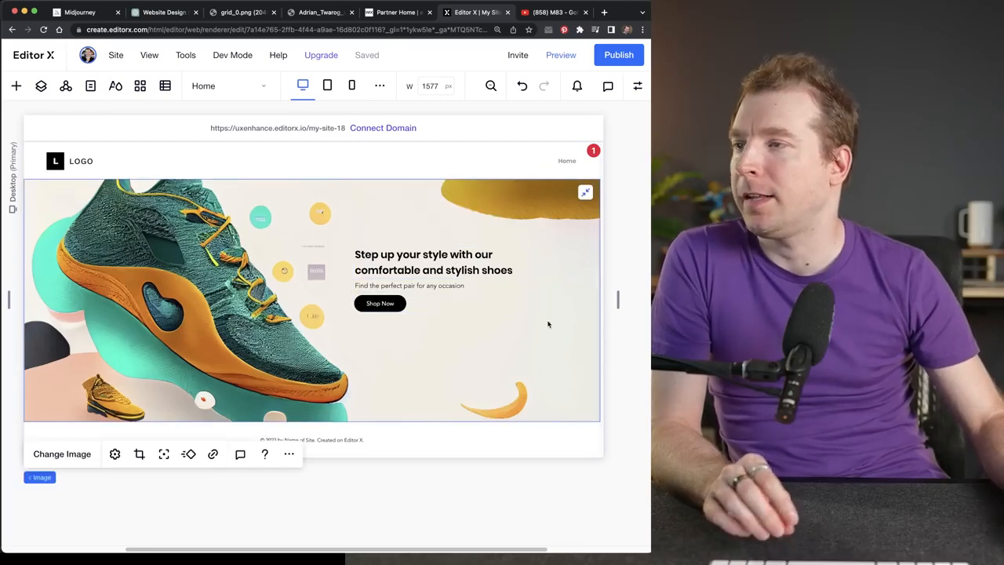
drag(618, 300, 480, 306)
Check the section below the hero in the Midjourney design, then add a blank section below the hero in Editor X
key(super+3)
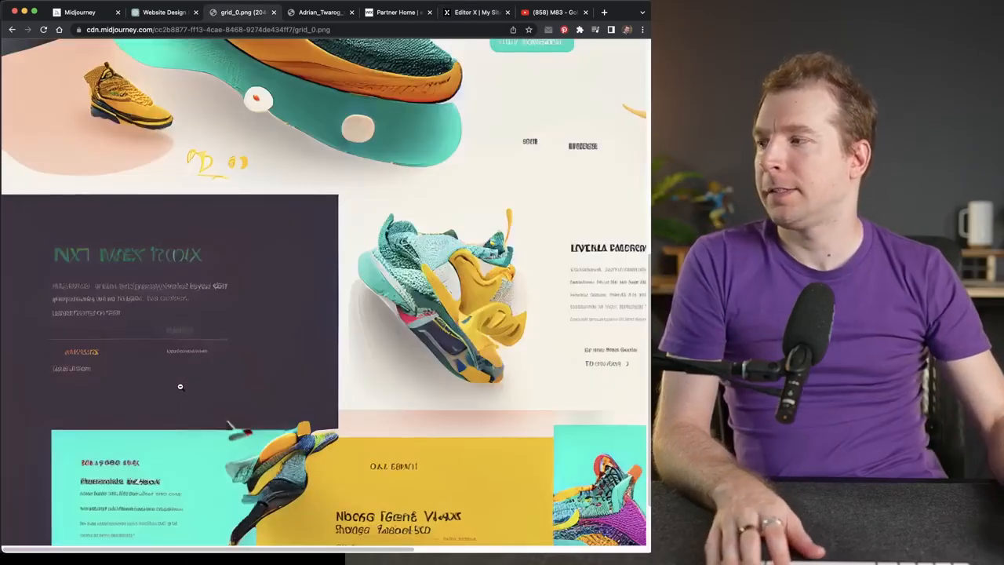
scroll(180, 386, down, 1)
click(180, 386)
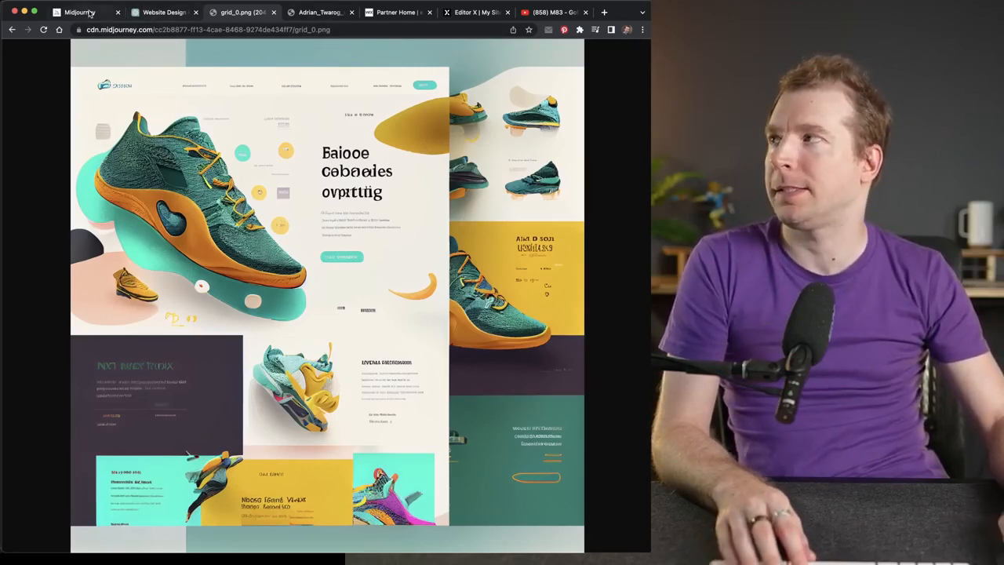
click(480, 13)
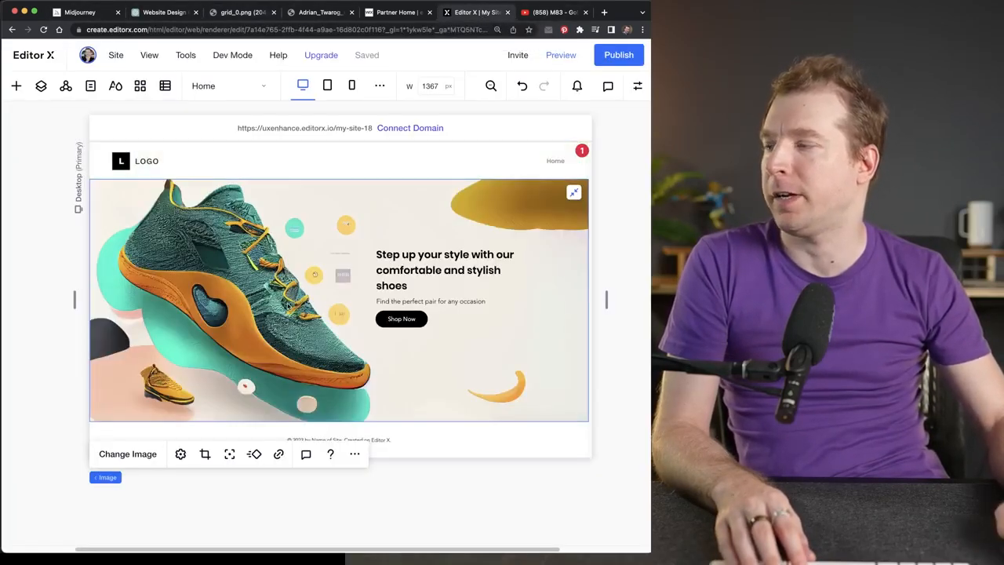
click(338, 423)
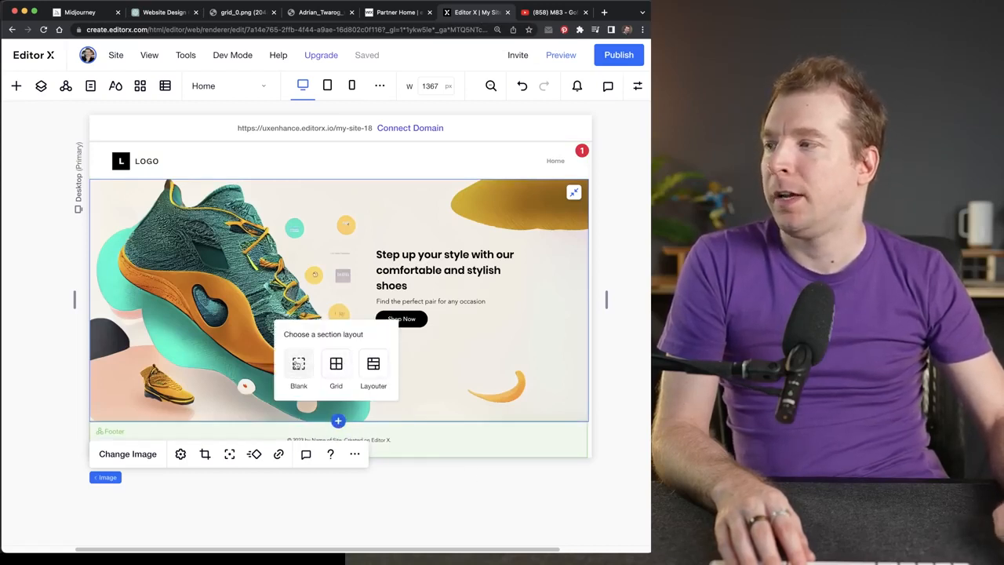
click(299, 365)
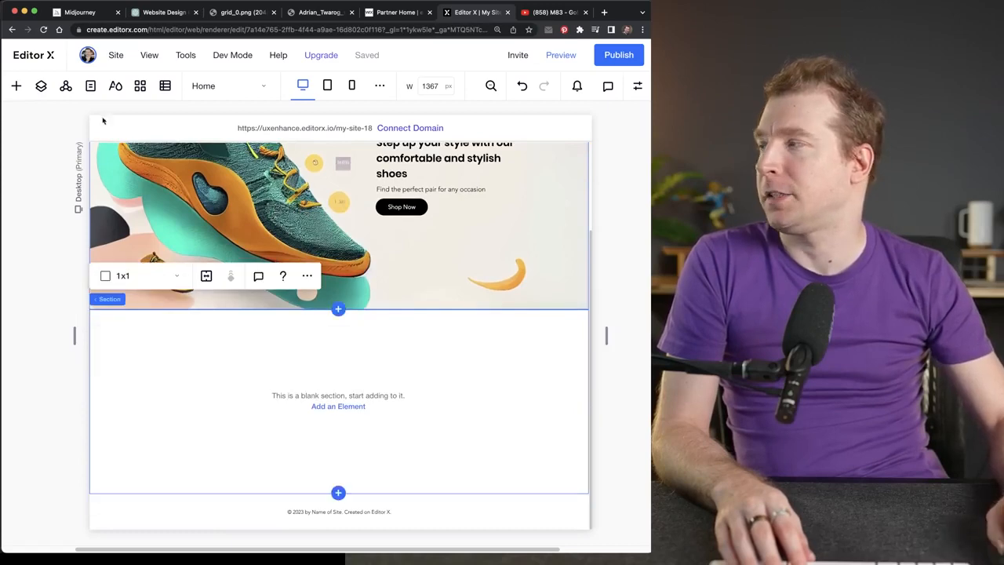
click(16, 86)
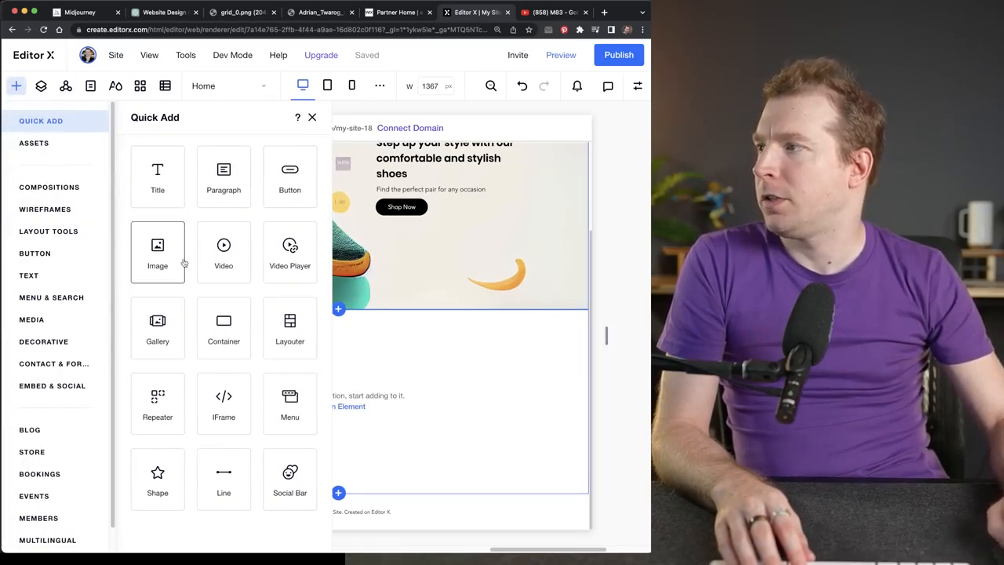
drag(218, 326, 234, 334)
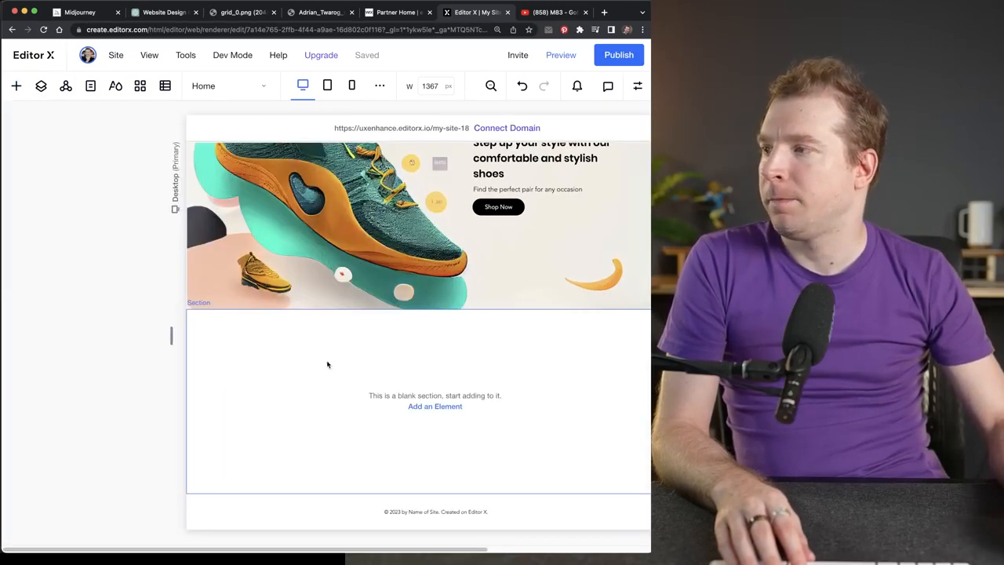
drag(335, 550, 389, 549)
click(295, 367)
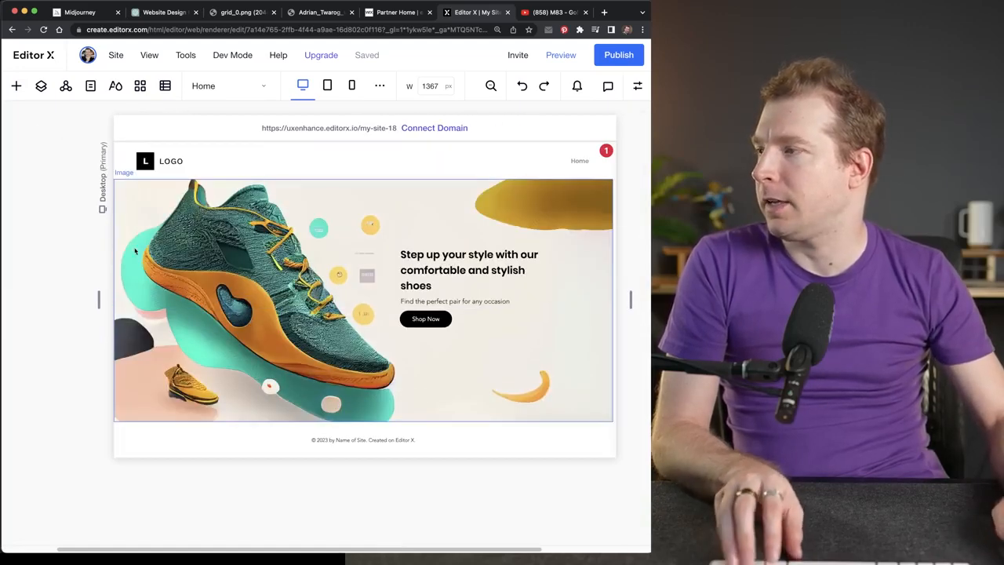
Add a container across the boundary between the hero and the blank section
click(15, 86)
drag(206, 331, 412, 455)
scroll(349, 466, down, 3)
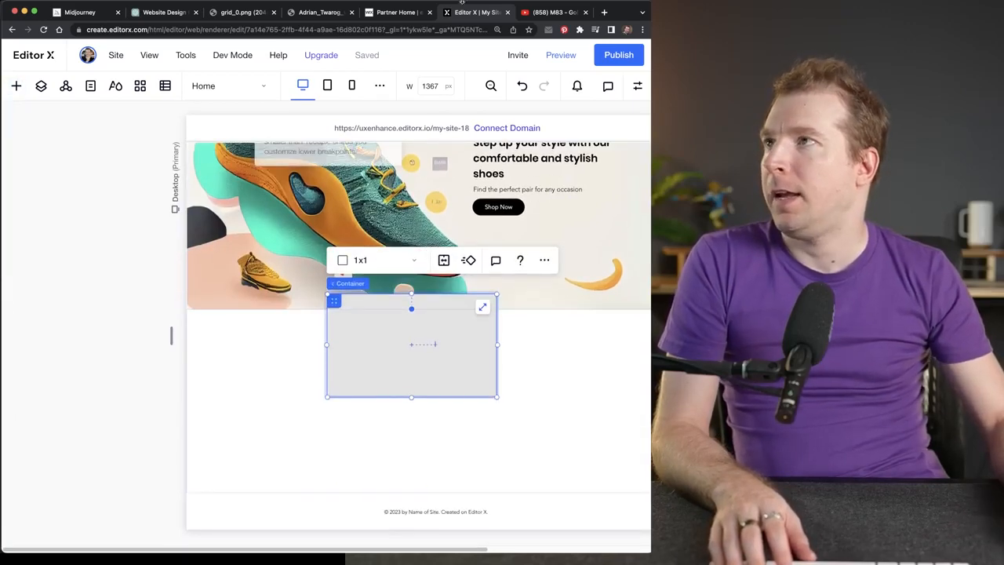
Close the extra image tab and the Partner Home tab, and switch to the Midjourney grid_0.png image
click(319, 13)
click(351, 13)
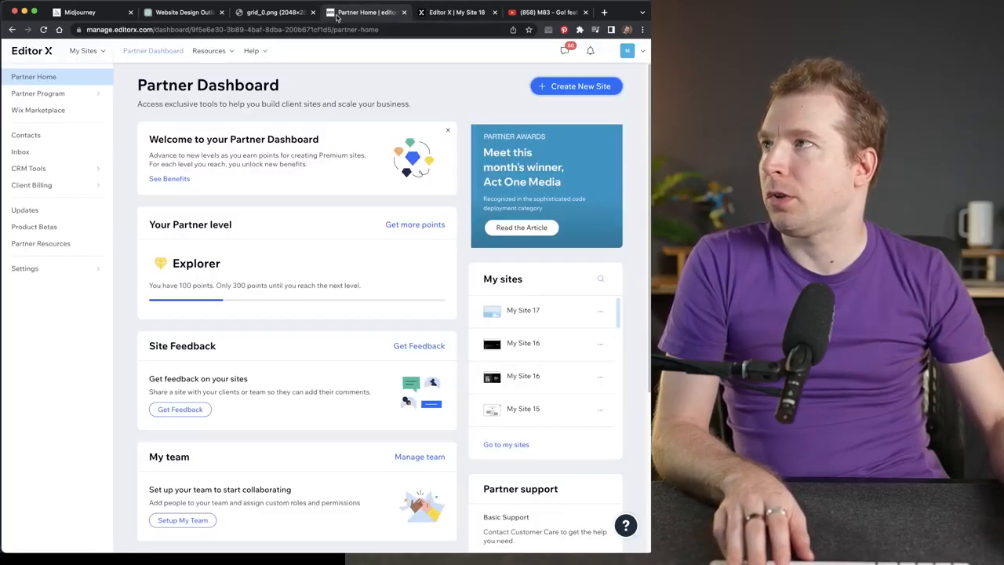
click(351, 13)
click(243, 13)
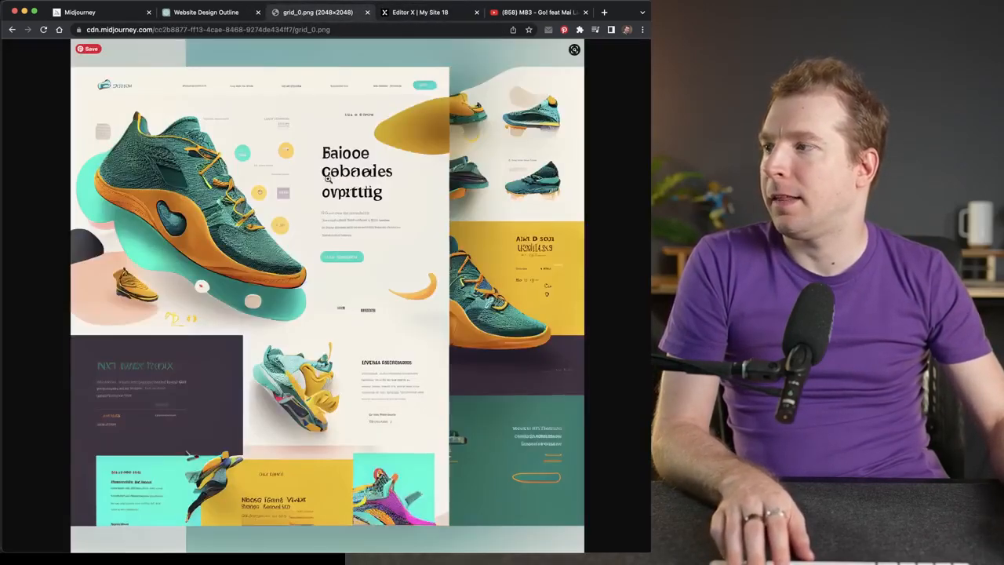
Save the full Midjourney design image to the computer as grid_0.png
click(203, 352)
right_click(237, 312)
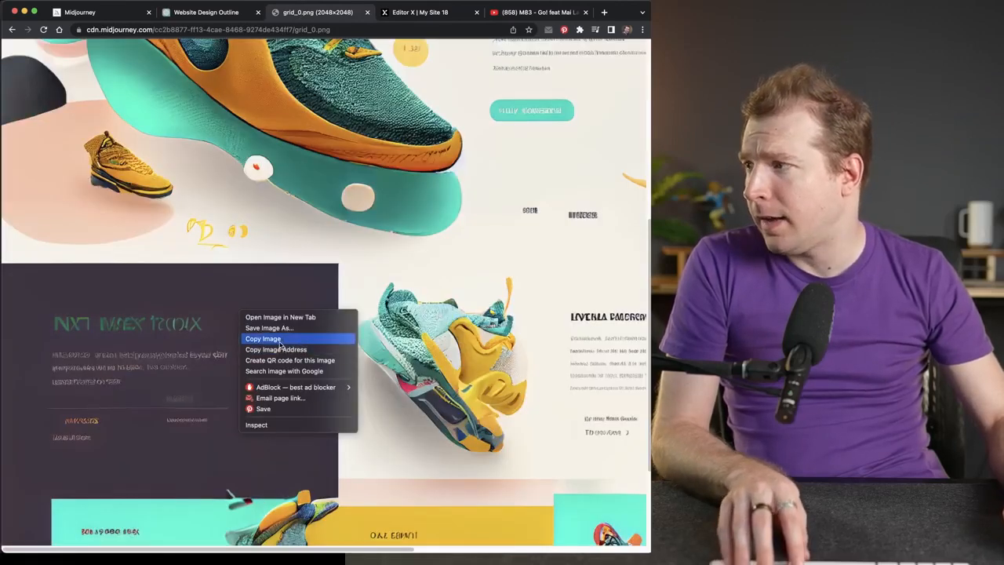
click(249, 289)
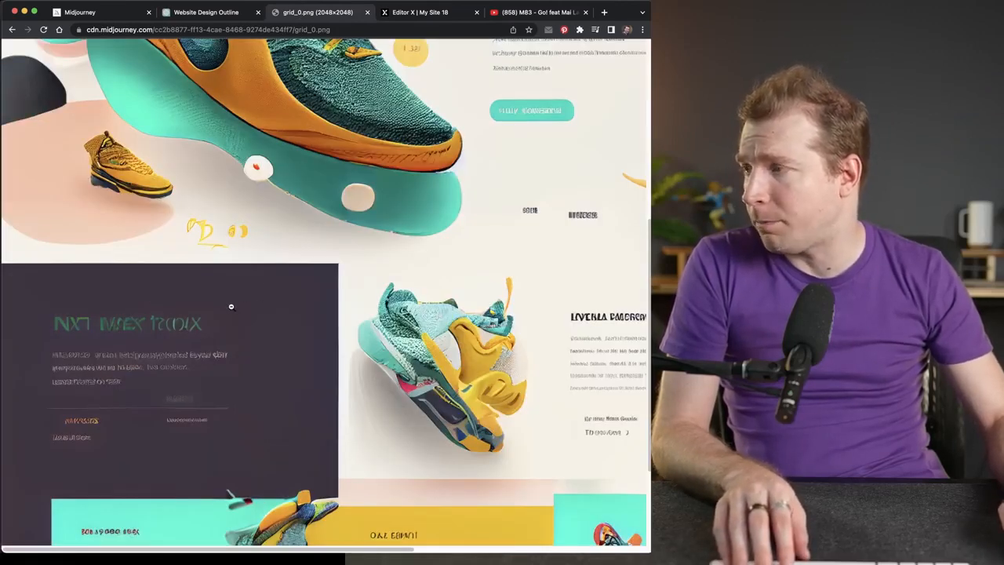
click(231, 307)
right_click(261, 151)
click(292, 172)
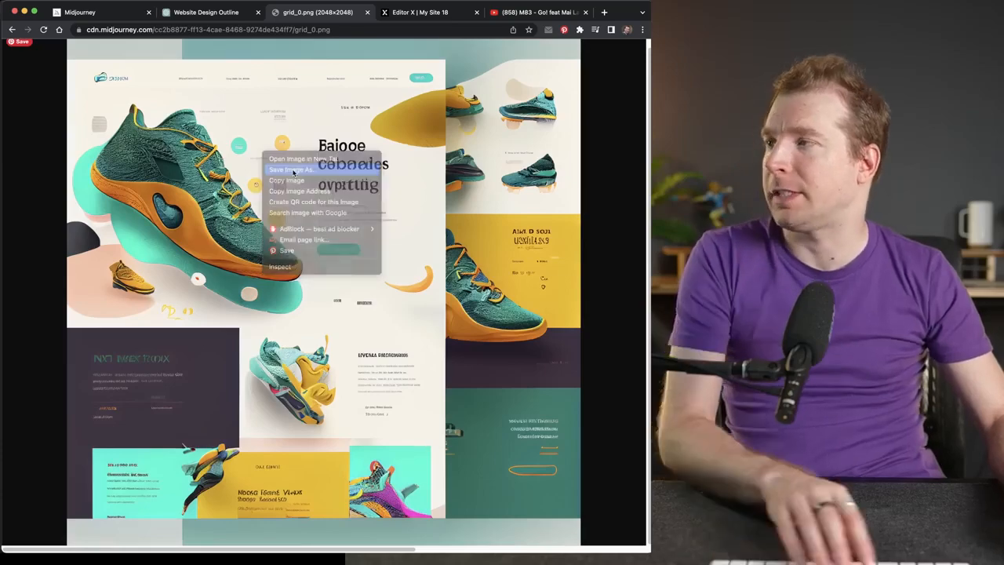
key(Return)
Switch back to Editor X and add an image element over the grey container
key(ctrl+Tab)
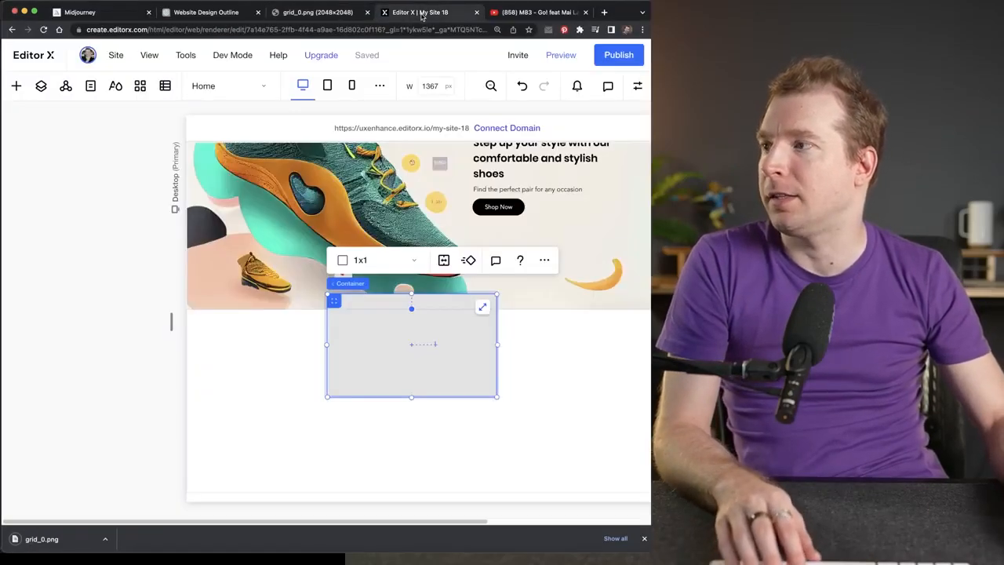
click(18, 88)
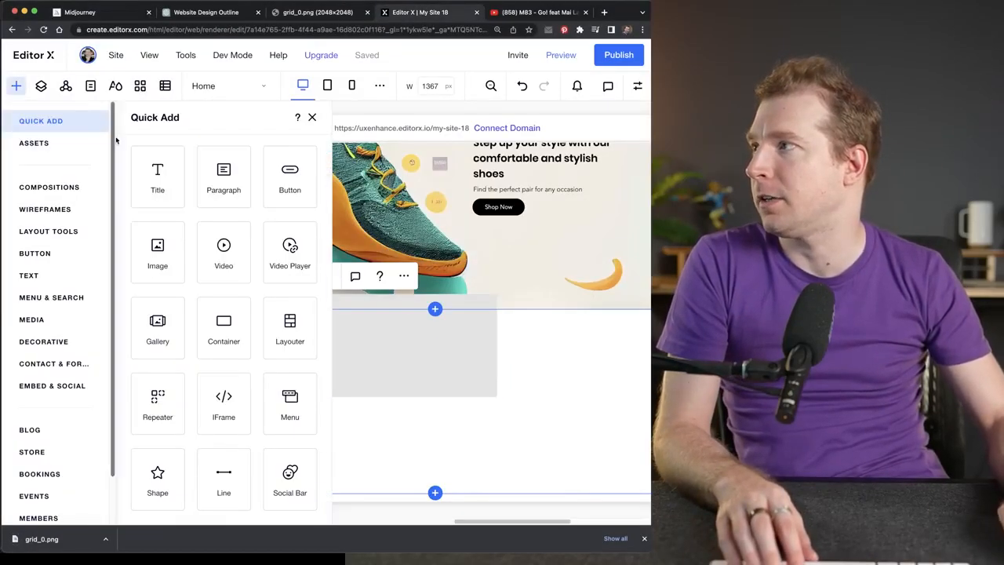
drag(163, 252, 413, 315)
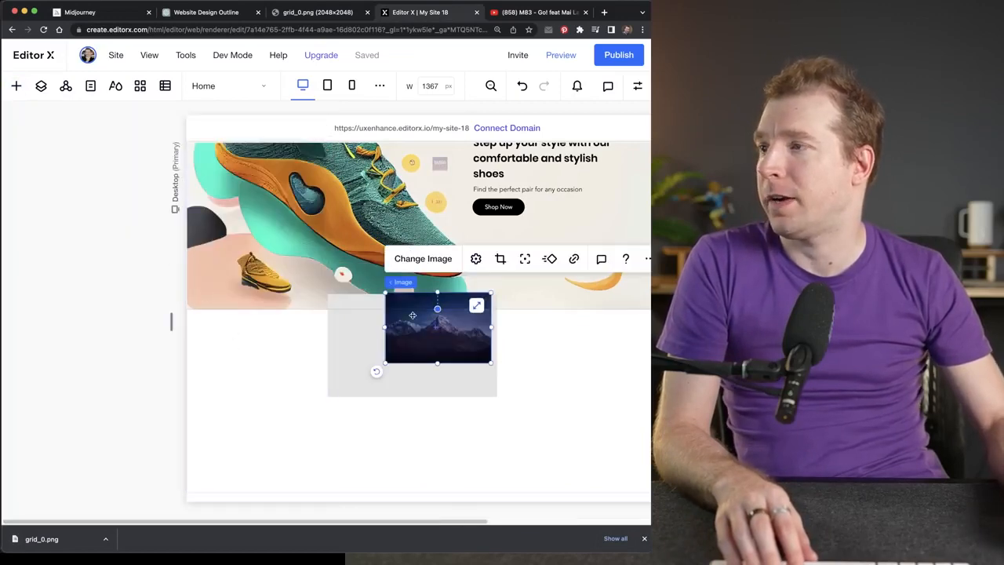
Replace the placeholder picture with the full website design PNG uploaded from the Downloads folder
click(414, 259)
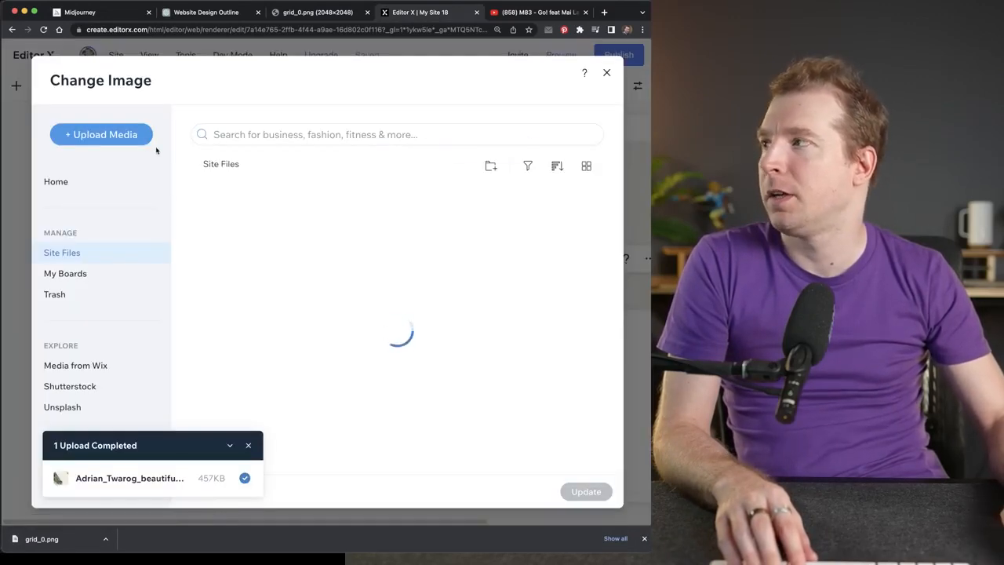
click(102, 134)
click(365, 310)
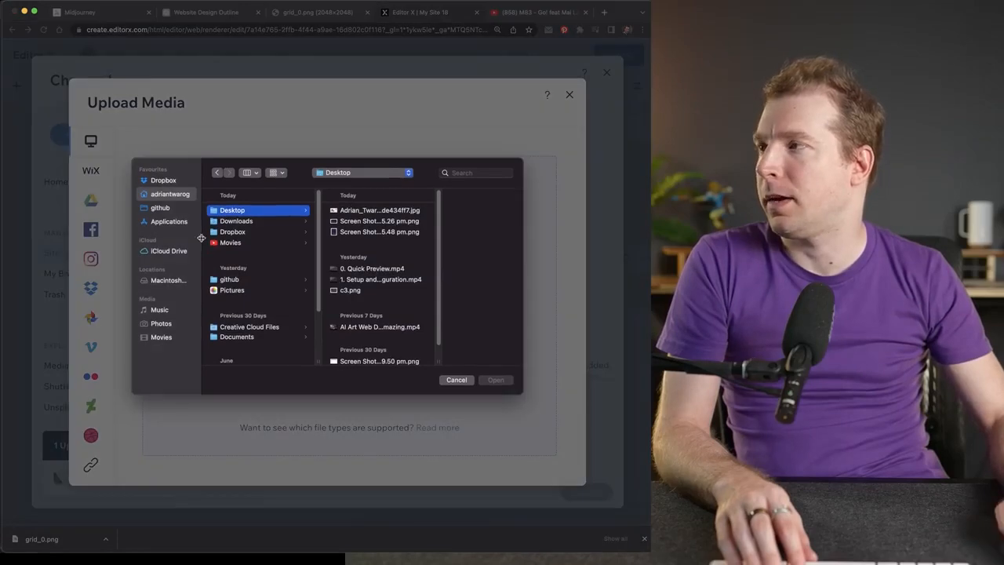
click(366, 211)
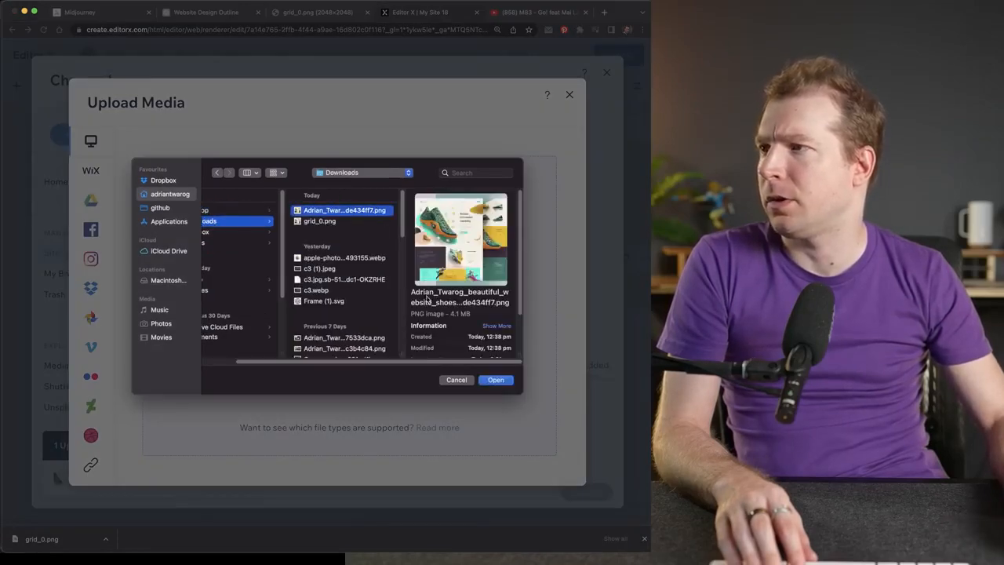
click(491, 382)
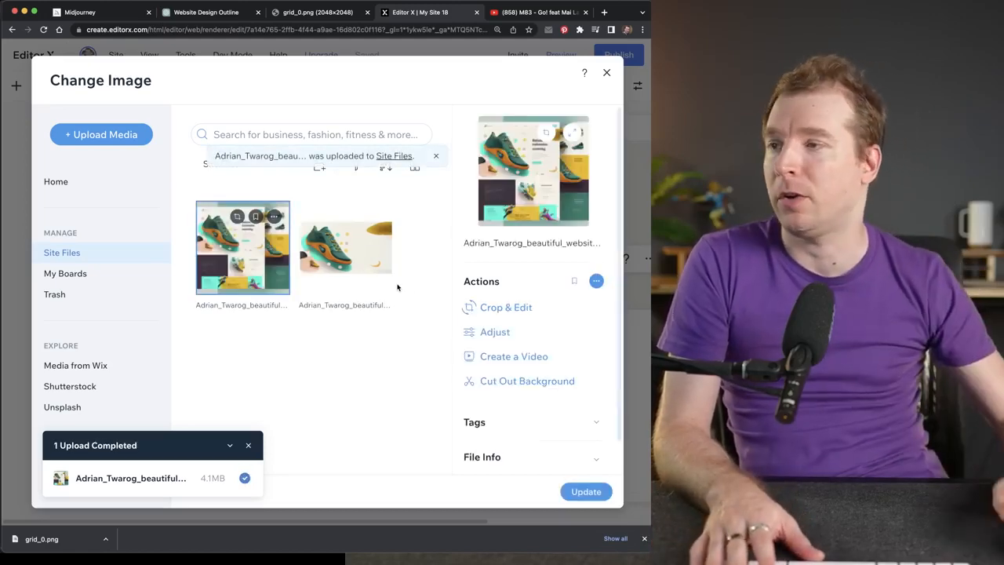
click(586, 491)
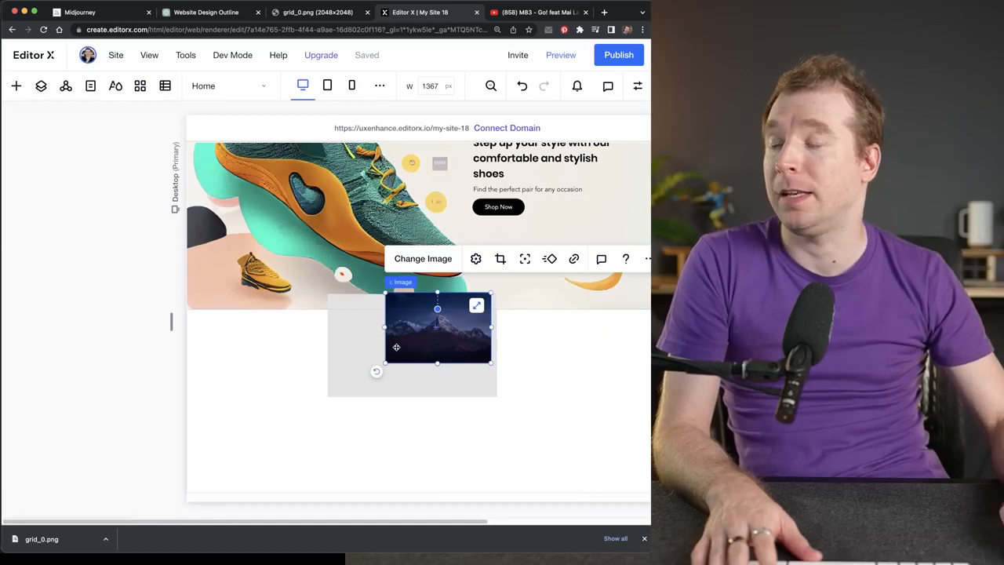
Move the design image to the left side of the blank section and the container beside it, fully below the hero
drag(400, 344, 216, 408)
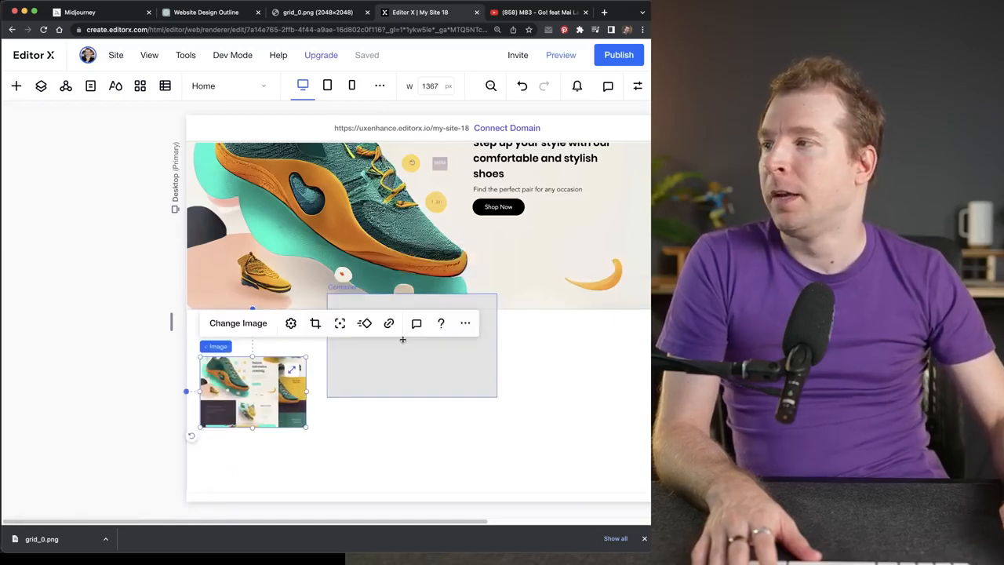
click(409, 362)
drag(409, 362, 420, 370)
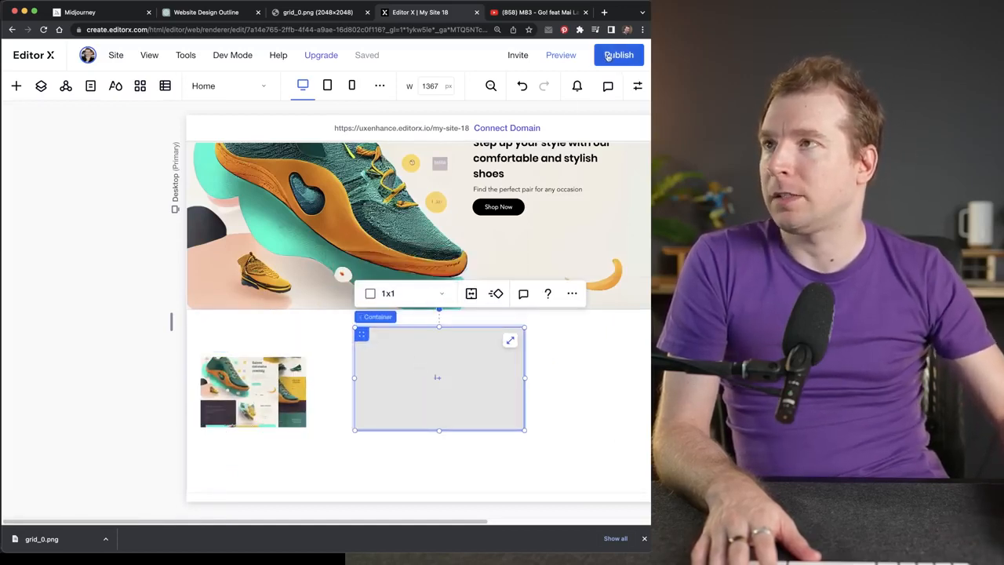
Open the background fill colour settings of the grey container next to the design image
click(639, 87)
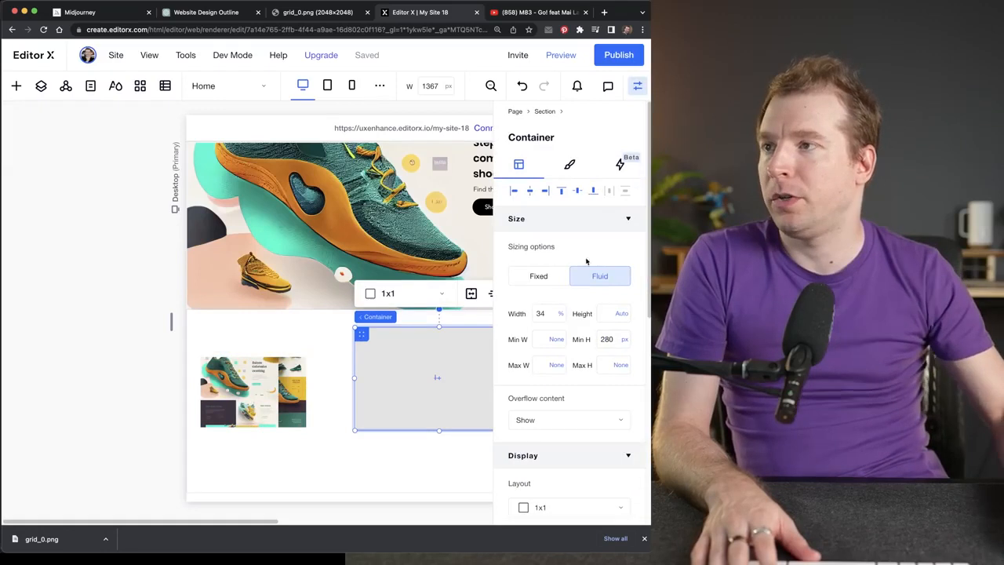
click(570, 165)
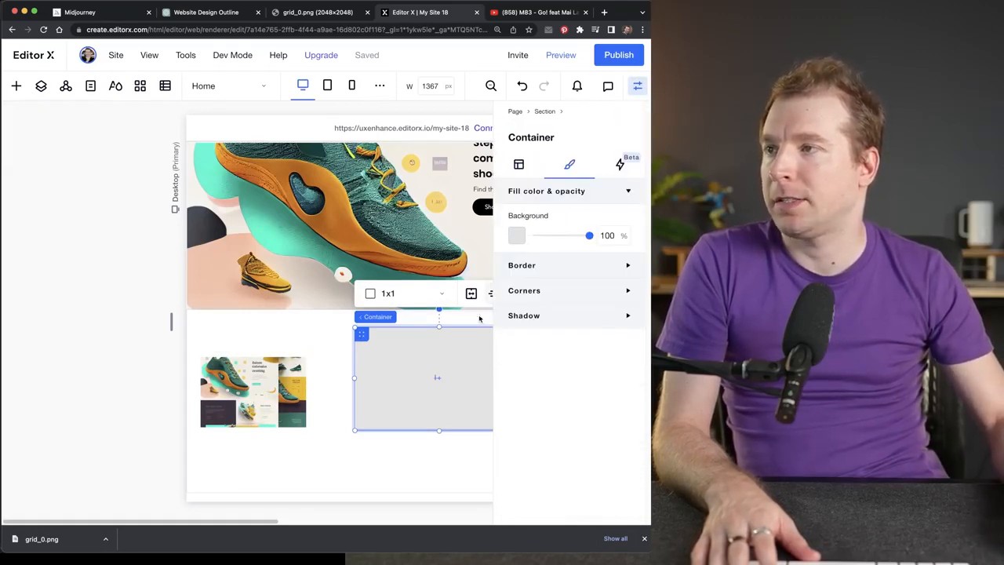
click(516, 235)
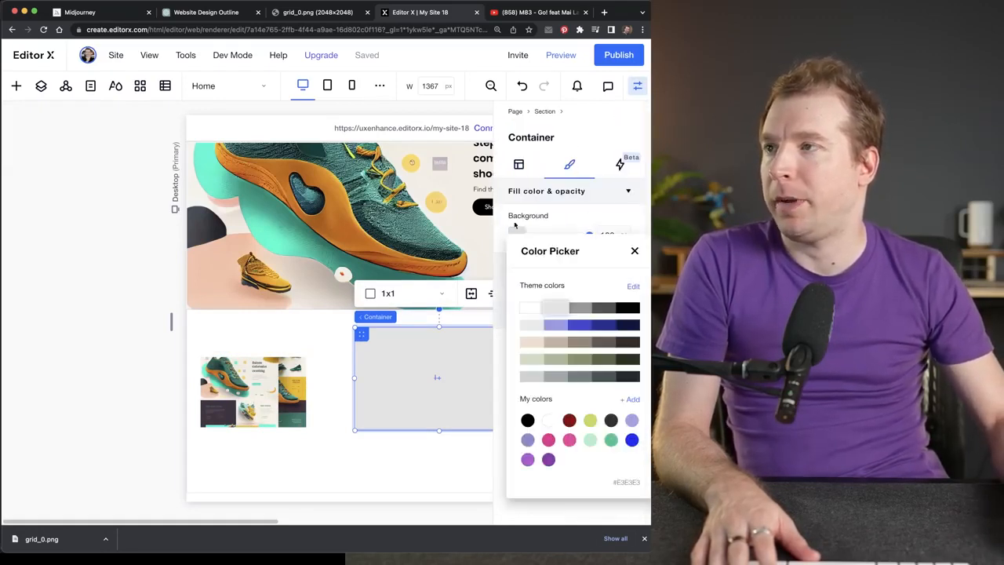
click(631, 401)
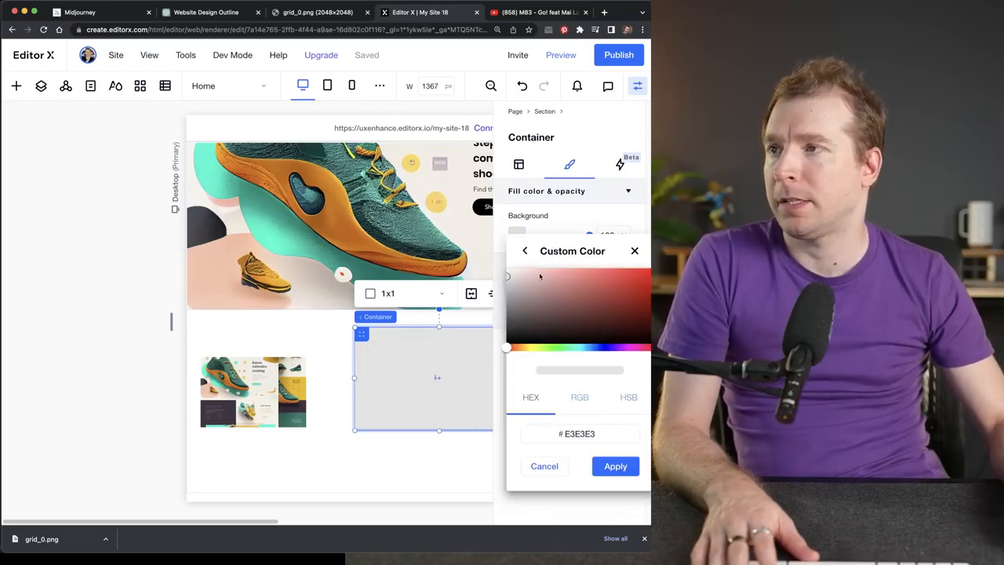
click(252, 401)
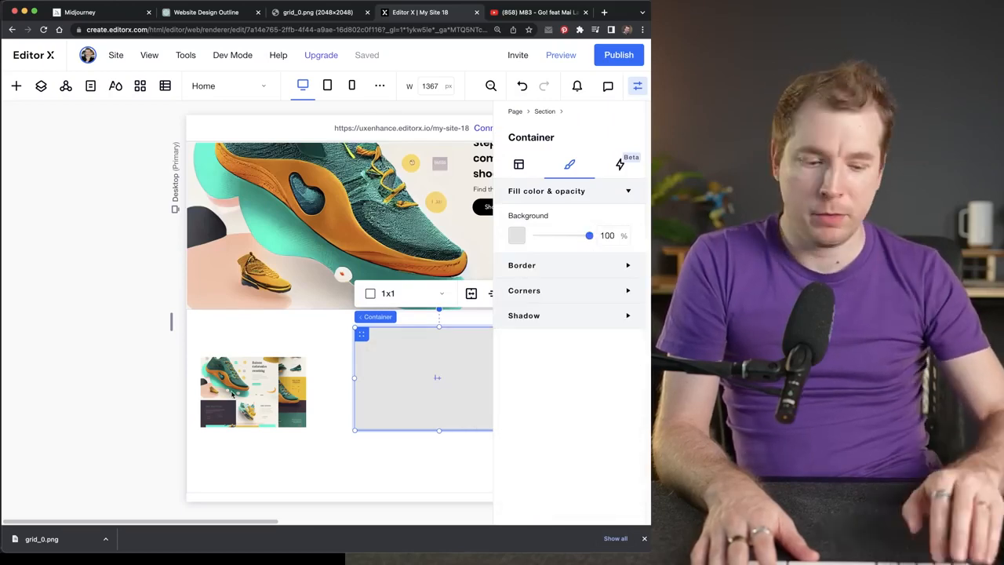
Open the browser's developer tools and add the style color: red to the page's body element
key(XF86AudioLowerVolume)
key(super+alt+j)
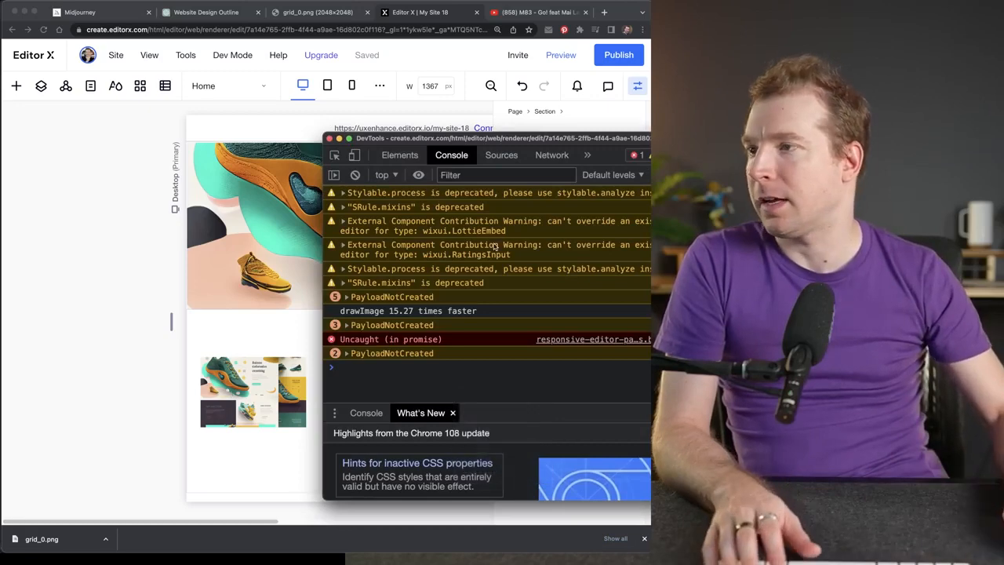
click(400, 155)
click(448, 156)
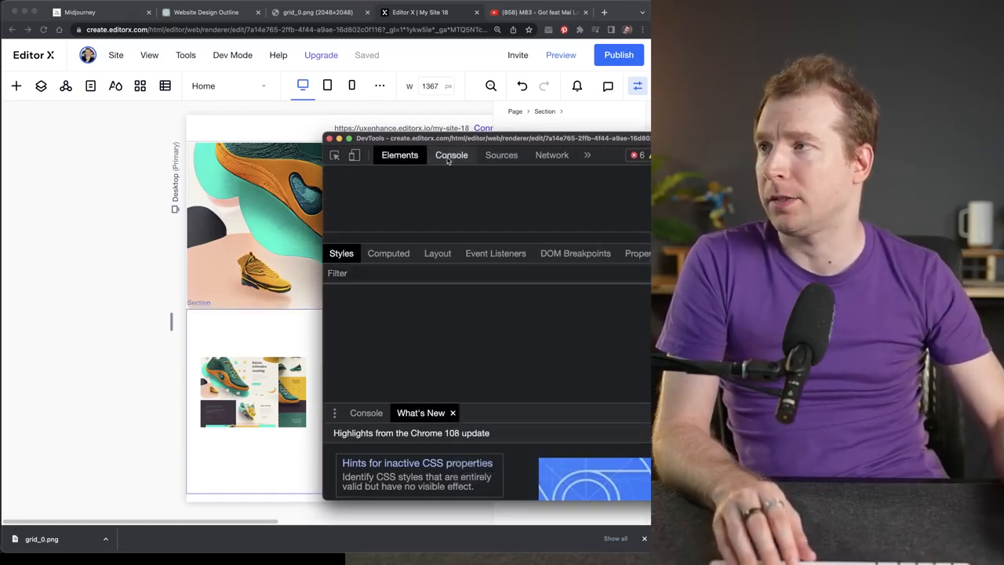
click(387, 158)
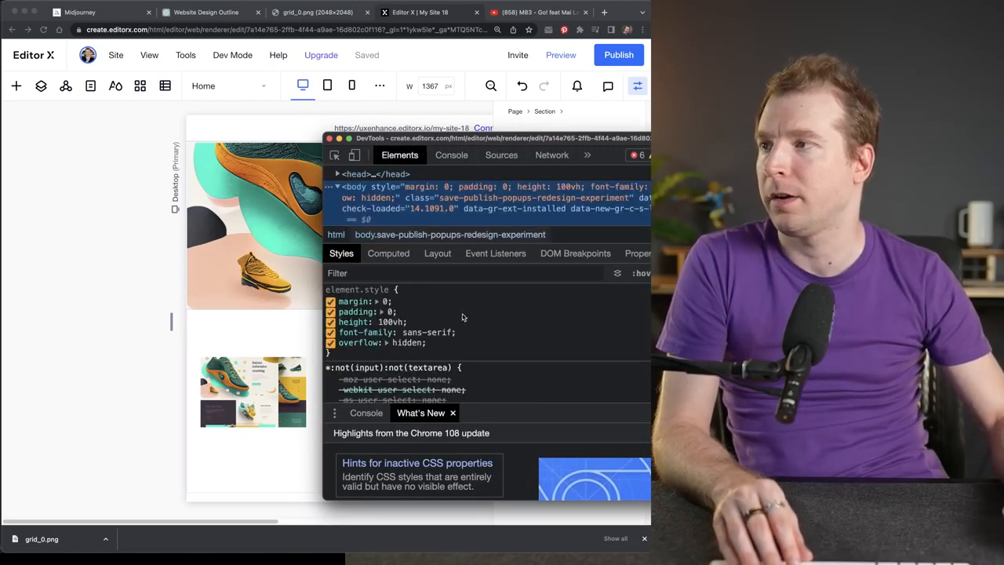
click(420, 292)
text(color: ;)
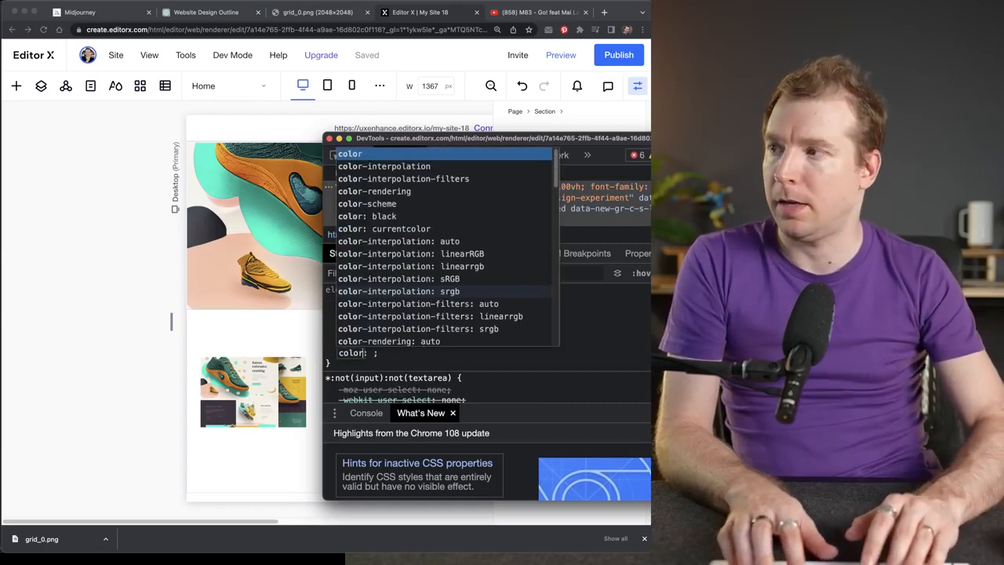
key(Tab)
text(red)
key(Return)
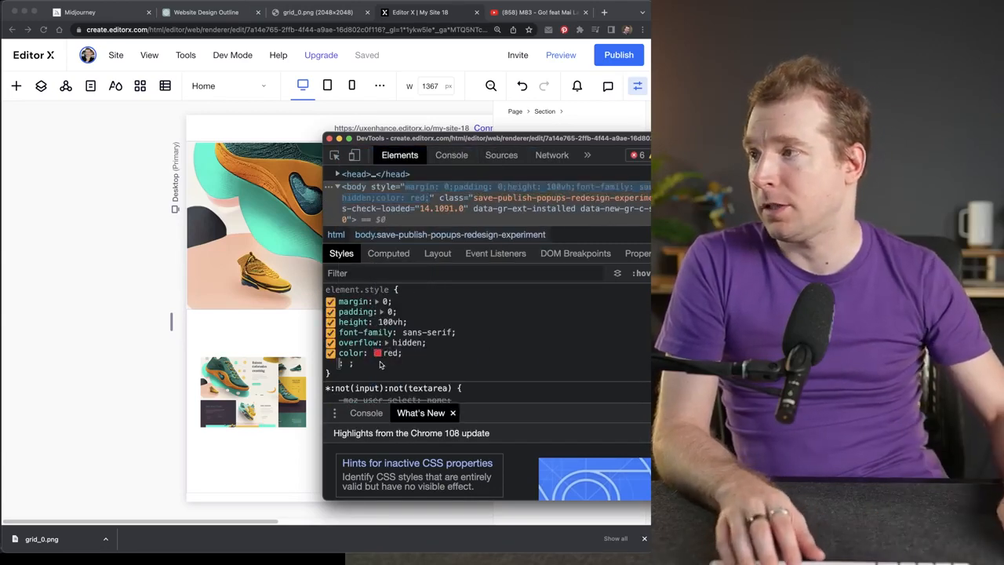
Sample the dark purple panel in the design image with the developer tools' eyedropper and close the developer tools
click(376, 353)
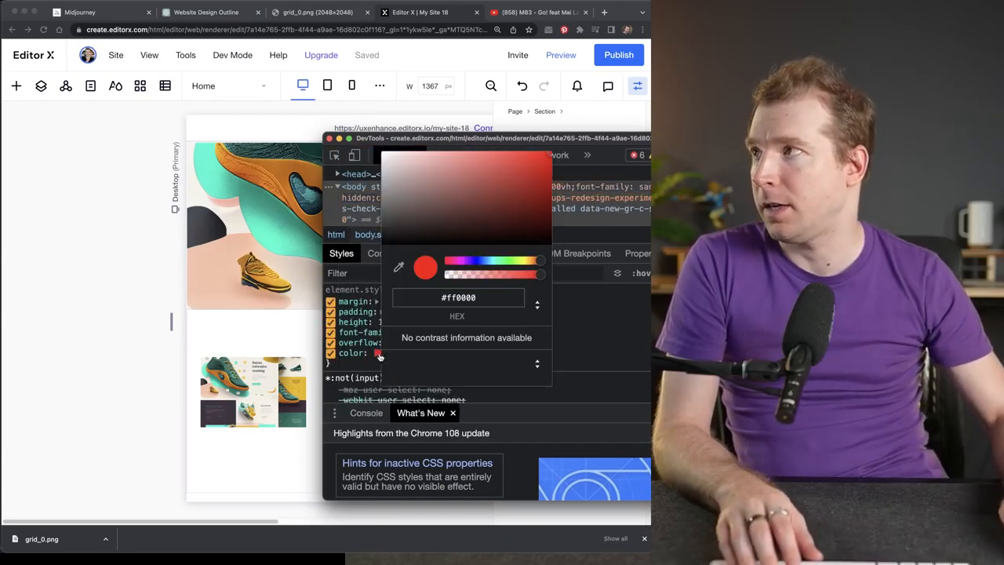
click(398, 269)
click(262, 413)
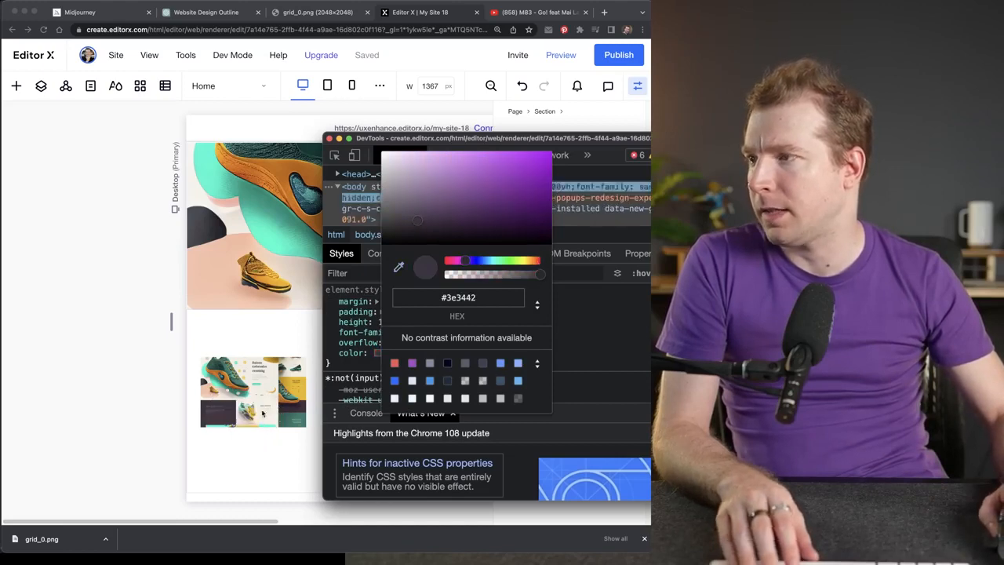
key(Escape)
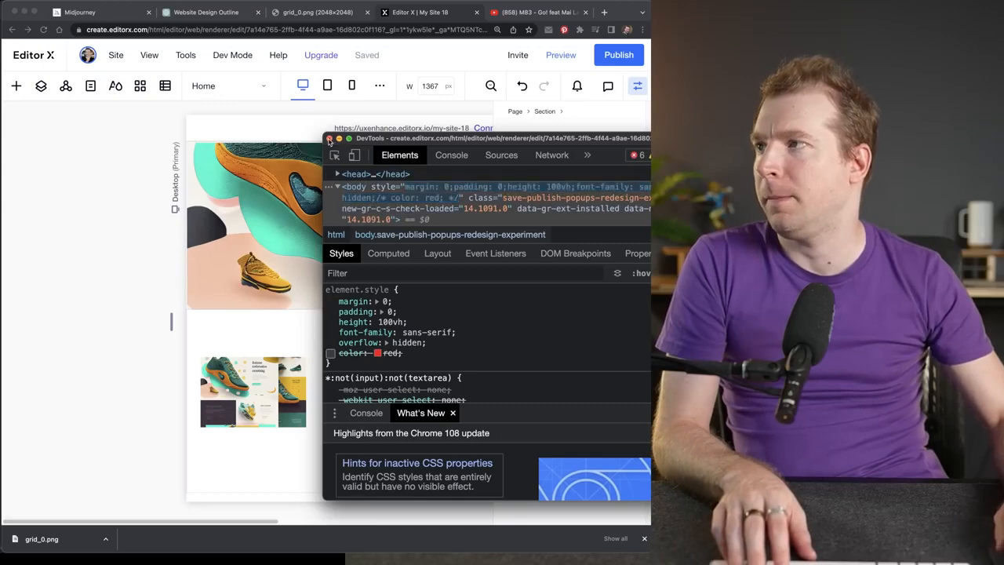
click(330, 138)
Set the grey container's background to a new custom colour, #3E3442
click(517, 237)
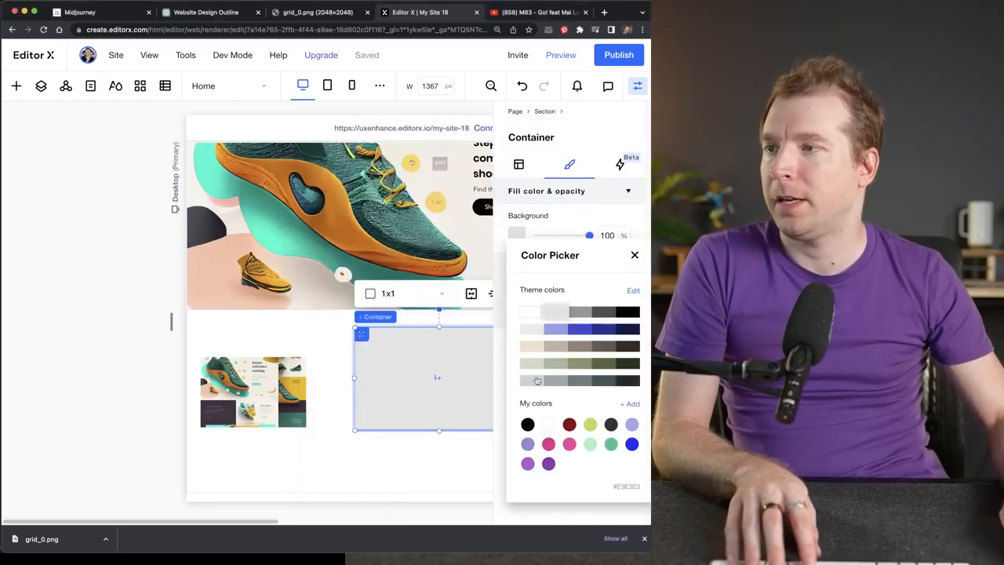
click(632, 405)
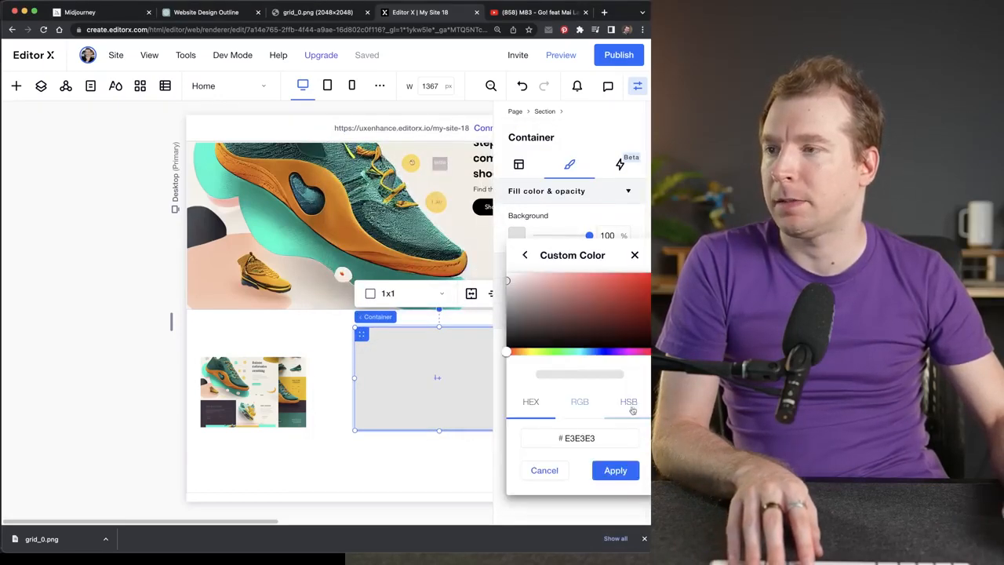
double_click(581, 437)
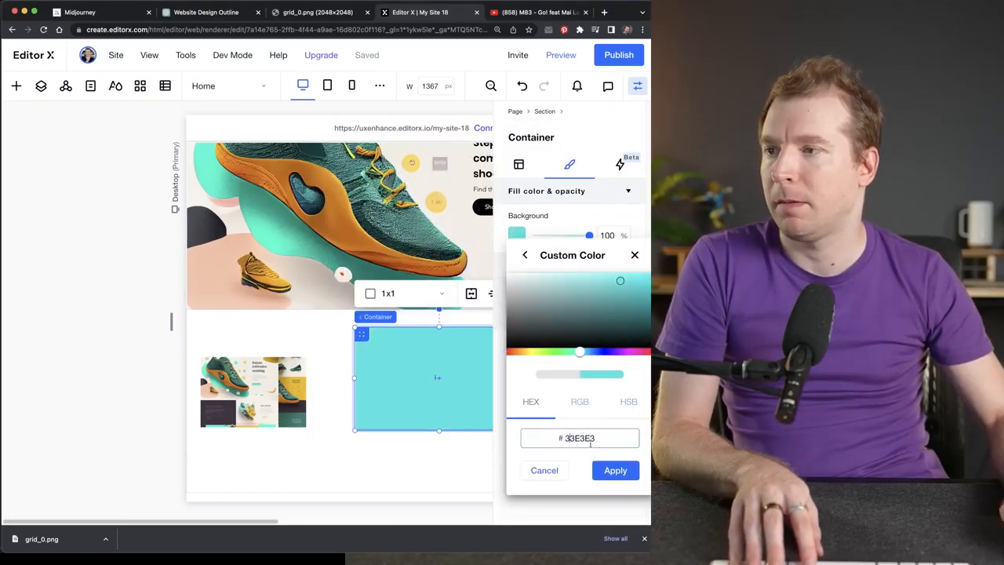
text(3E3442)
click(616, 472)
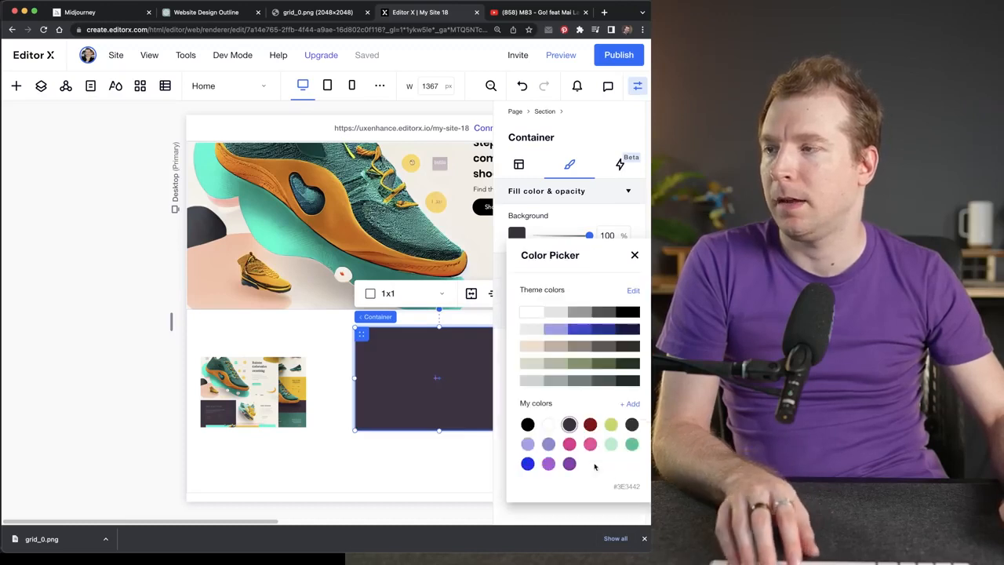
Clear the design image out of the section and fit the dark container against the section's left edge at full height
drag(255, 381, 269, 267)
drag(398, 350, 263, 354)
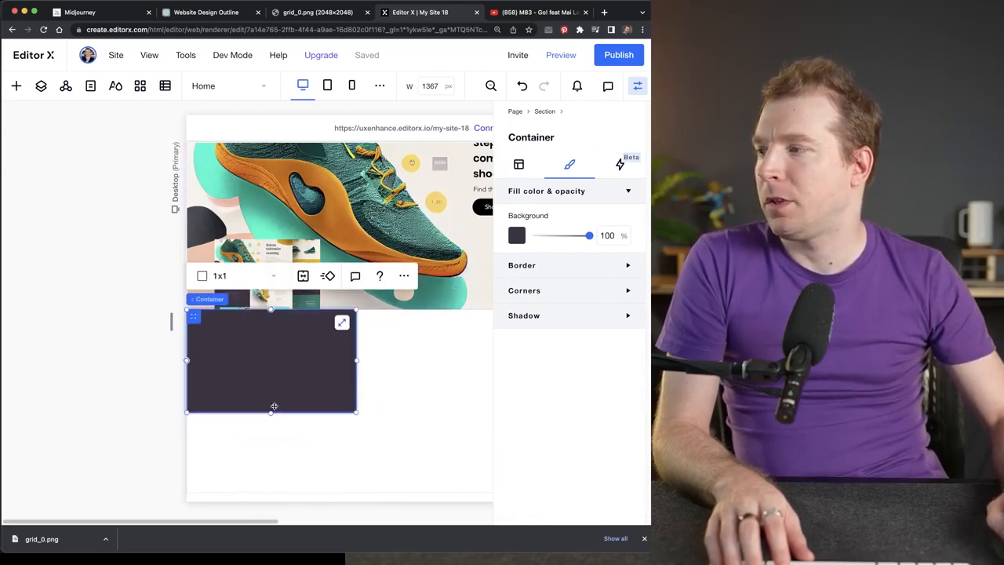
drag(271, 411, 268, 491)
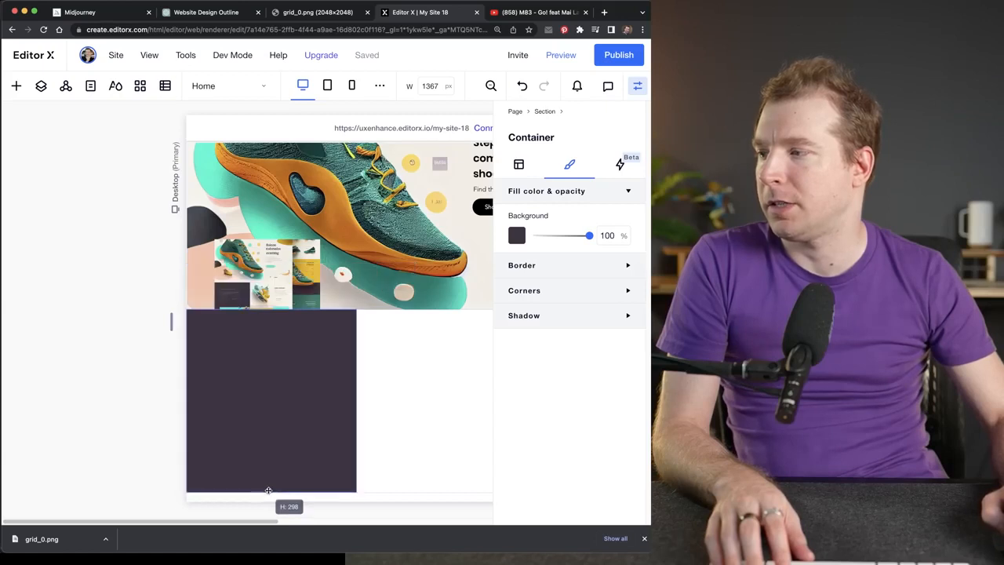
Move the design image across the hero to below its tagline, away from the dark container
click(384, 441)
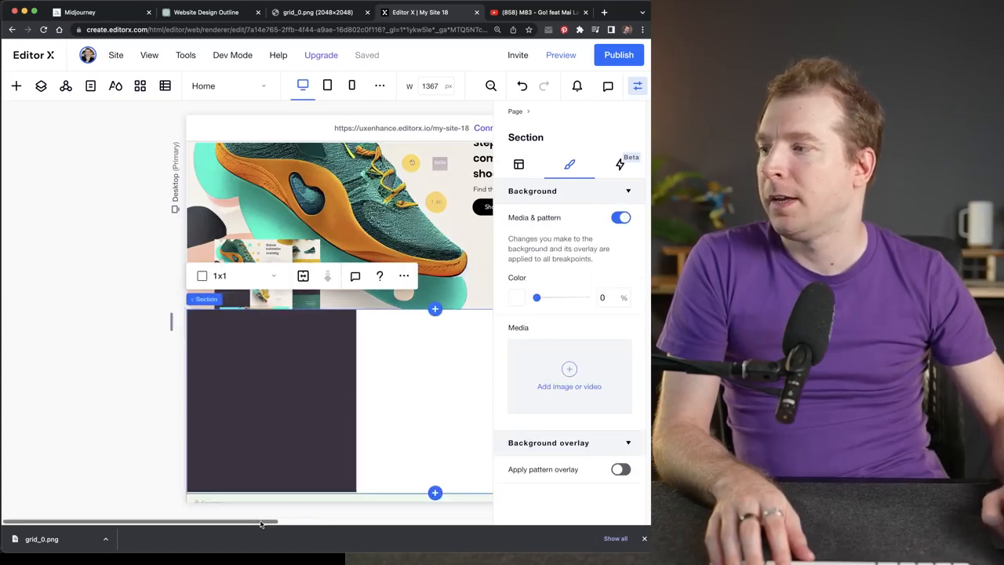
drag(255, 521, 317, 528)
click(183, 254)
drag(183, 255, 389, 217)
click(344, 372)
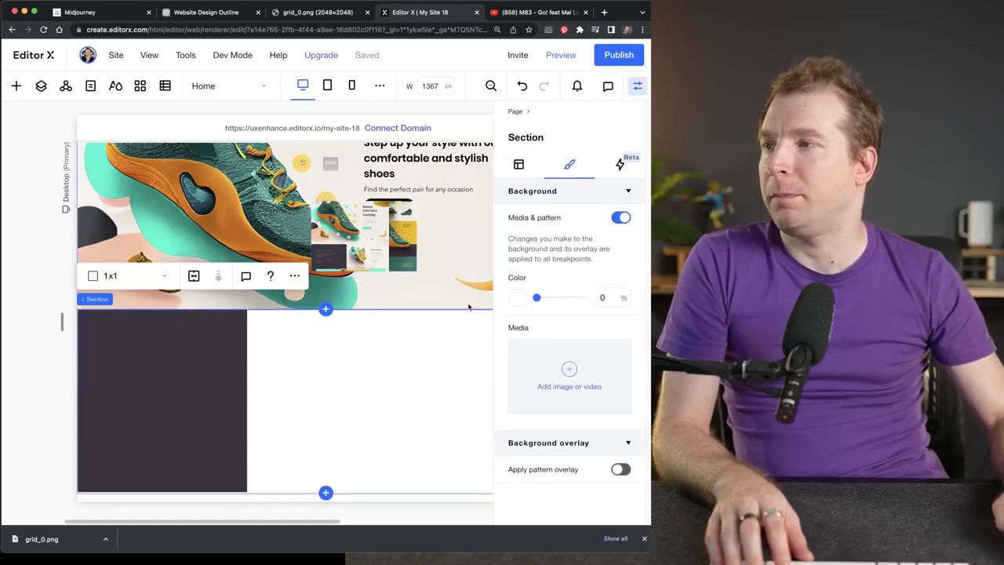
Reopen the developer tools, sample the hero's cream background with the eyedropper, and close them again
click(353, 243)
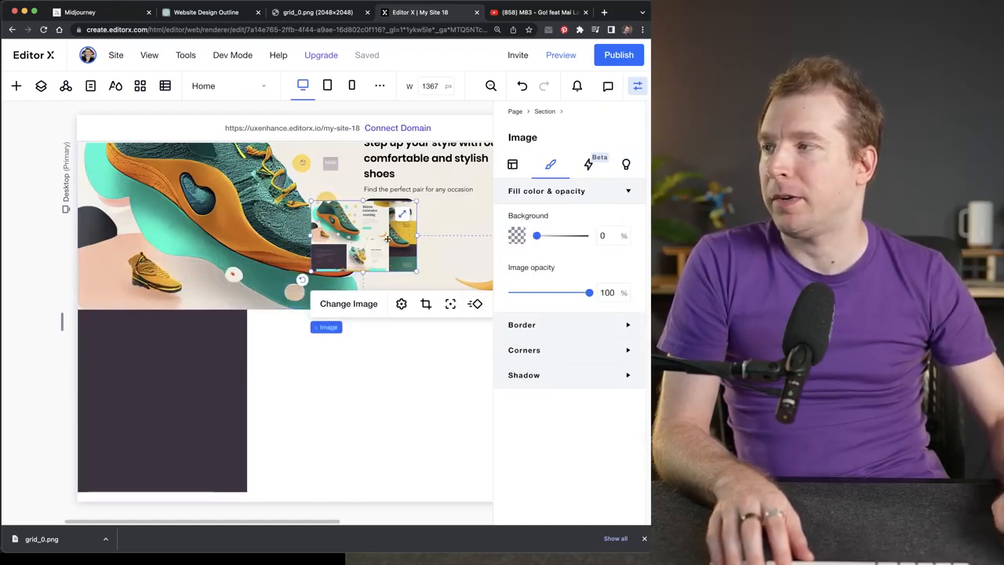
key(super+alt+i)
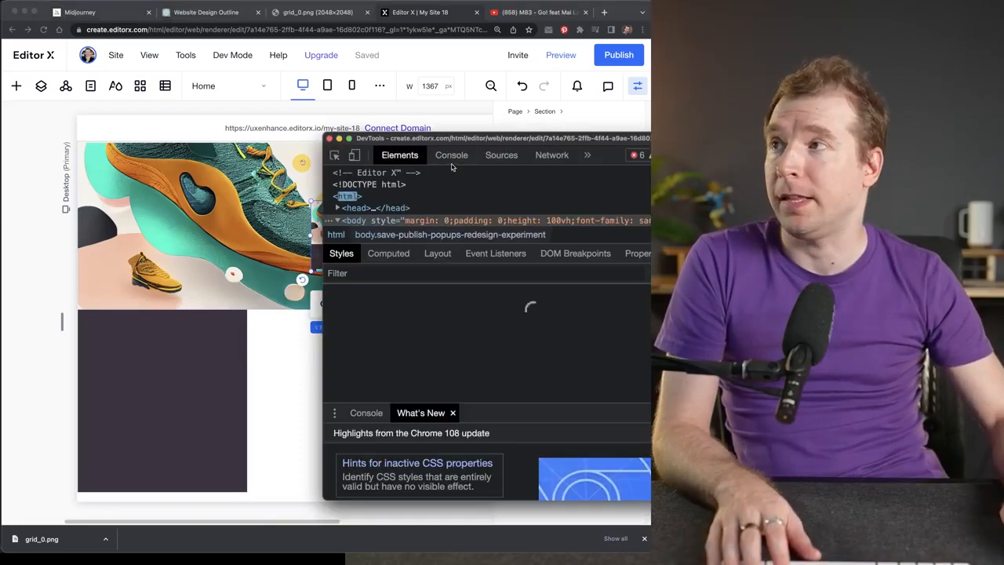
click(377, 354)
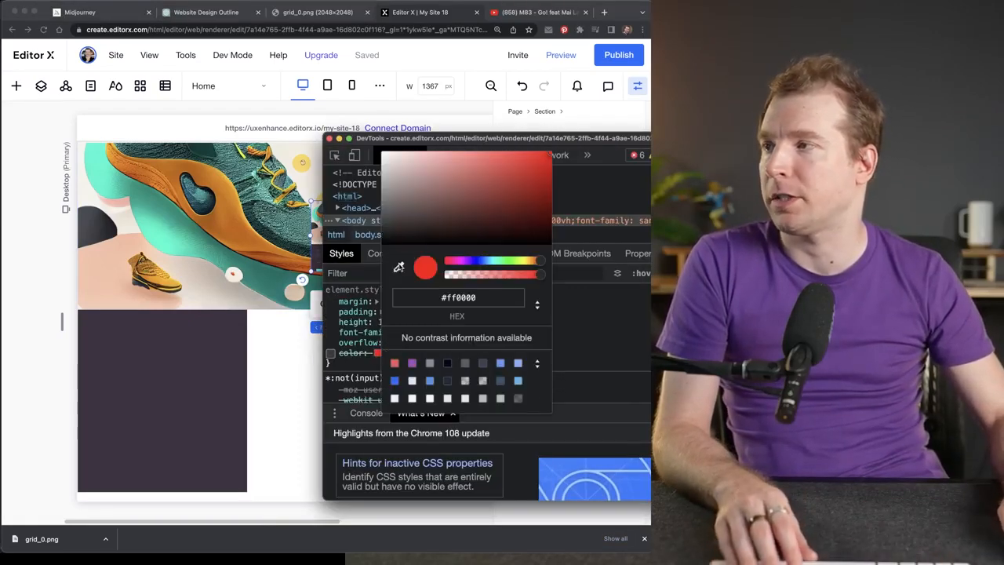
click(282, 157)
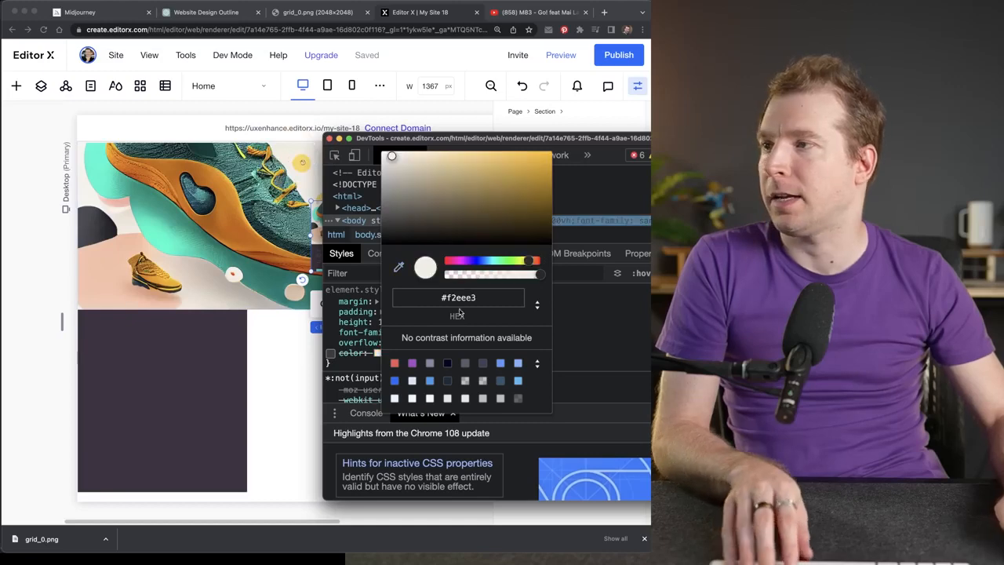
key(Escape)
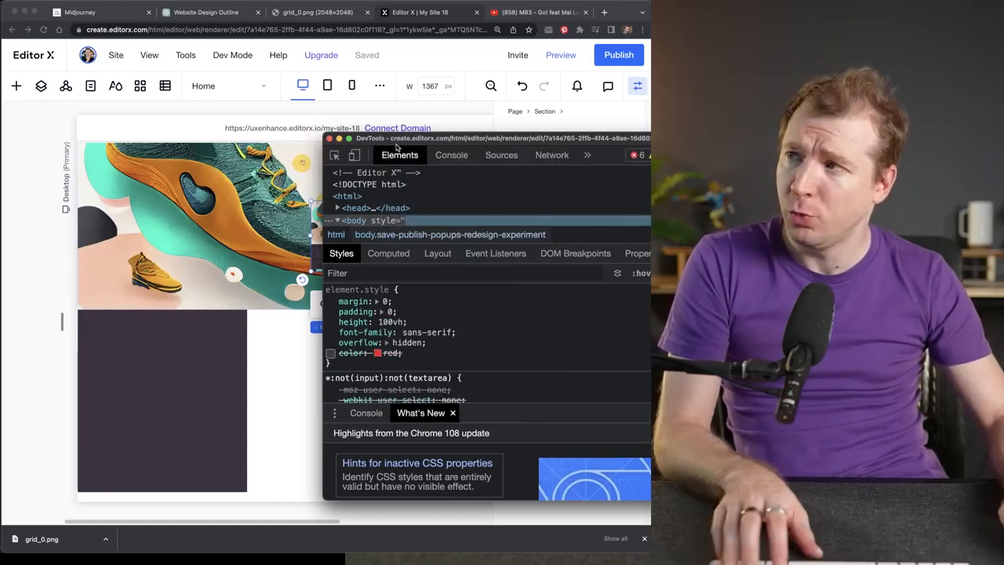
click(330, 138)
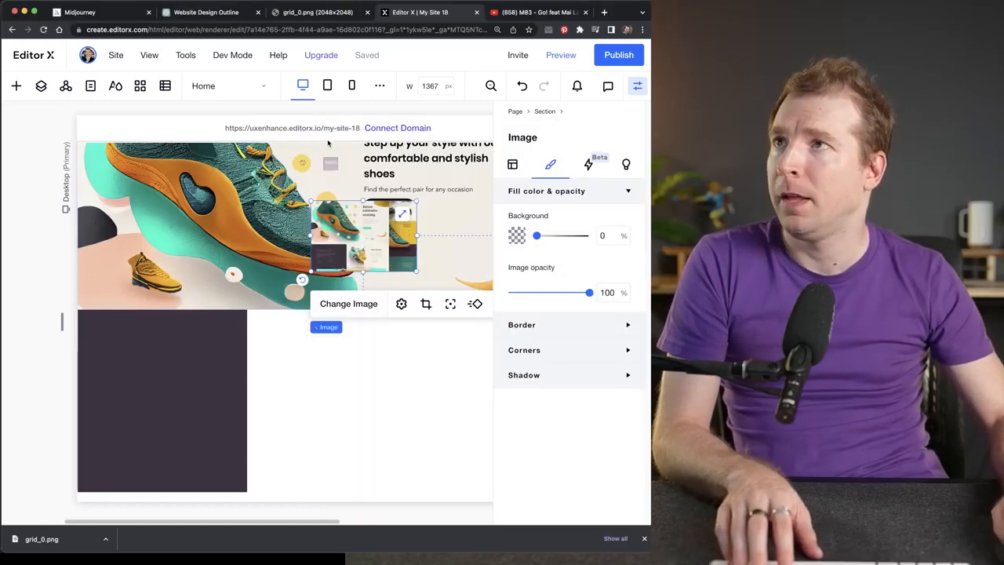
Set the background of the section below the hero to a new custom colour, #F2EEE3
click(361, 401)
click(517, 165)
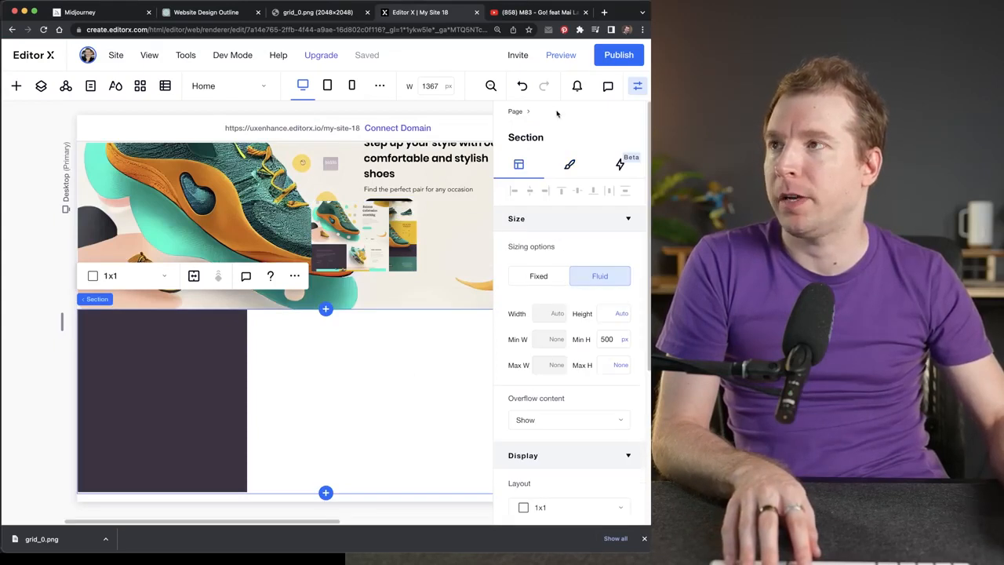
click(571, 166)
click(519, 296)
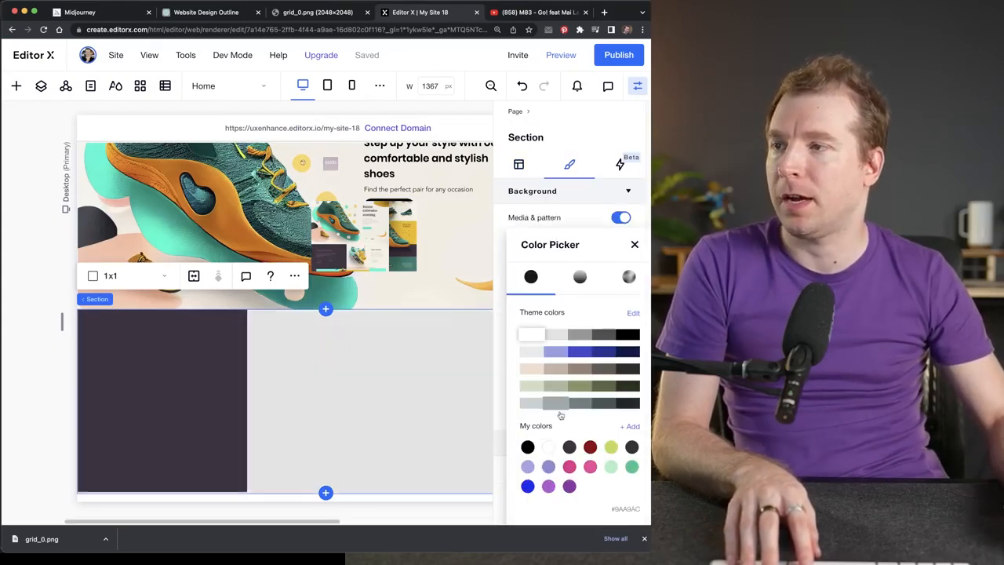
click(629, 426)
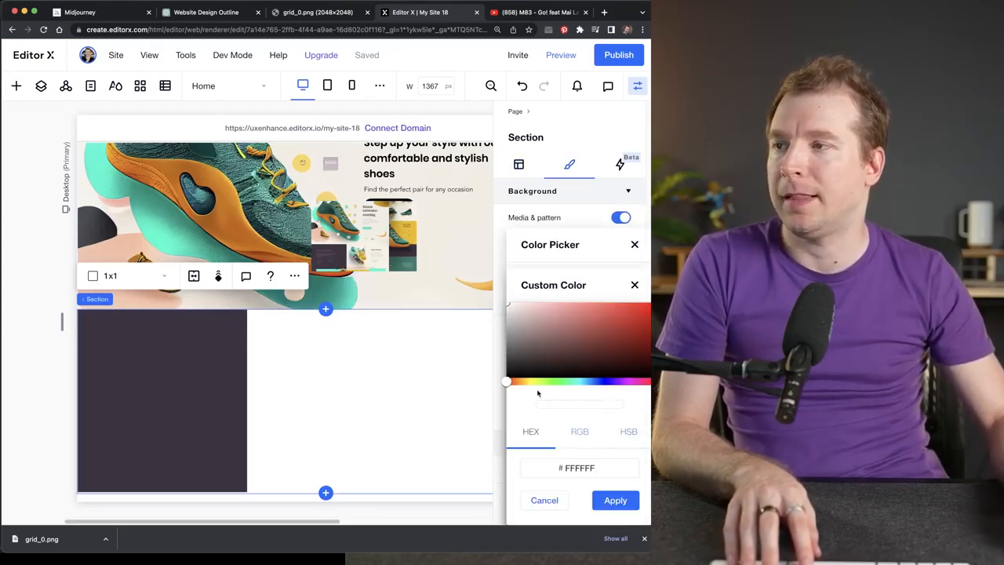
text(F2EEE3)
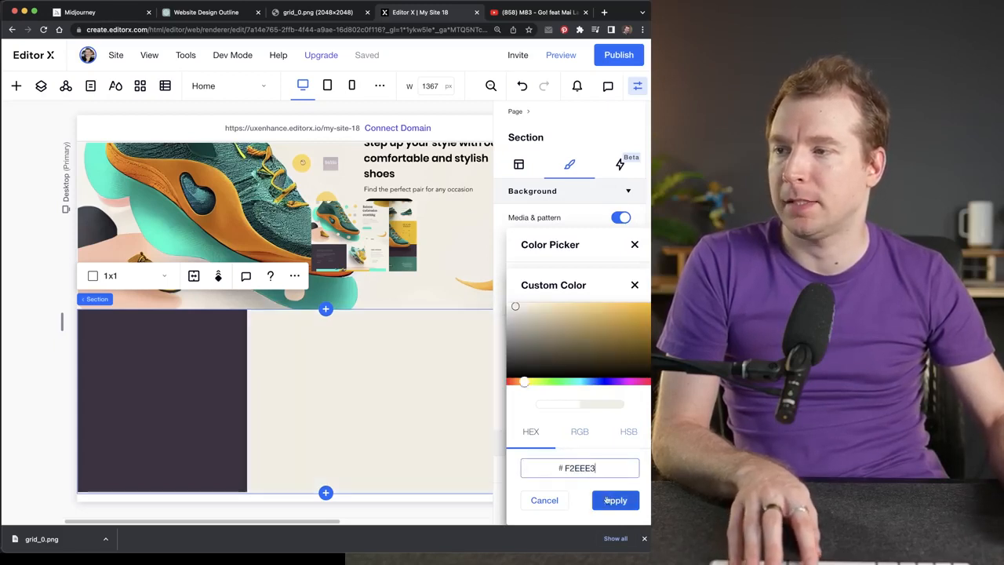
click(614, 499)
Move the design image from the hero down onto the dark container
click(405, 230)
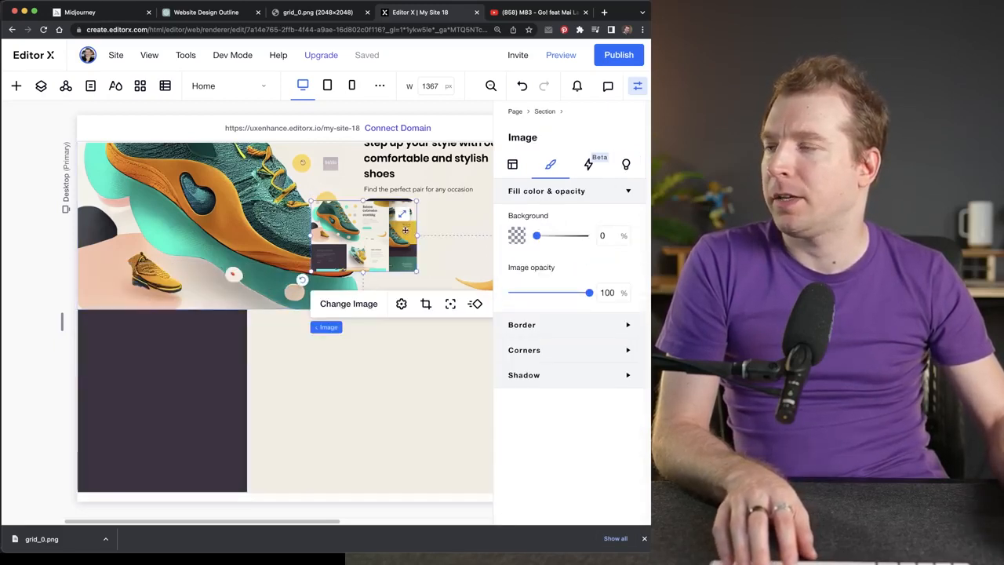
drag(382, 223, 198, 367)
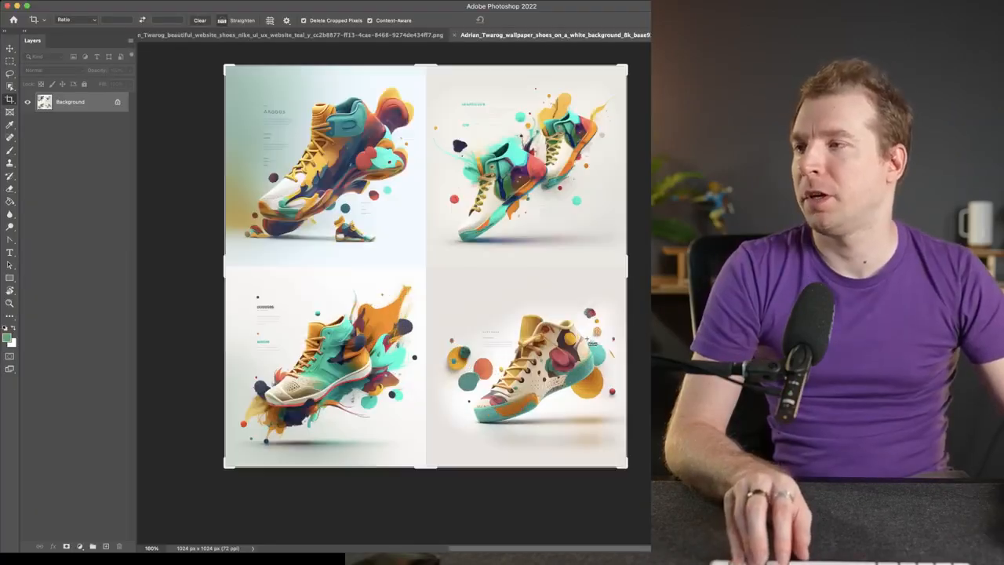
Select the beige shoe in the lower-right picture, plus its nearby coloured blobs, using the Object Selection tool
key(m)
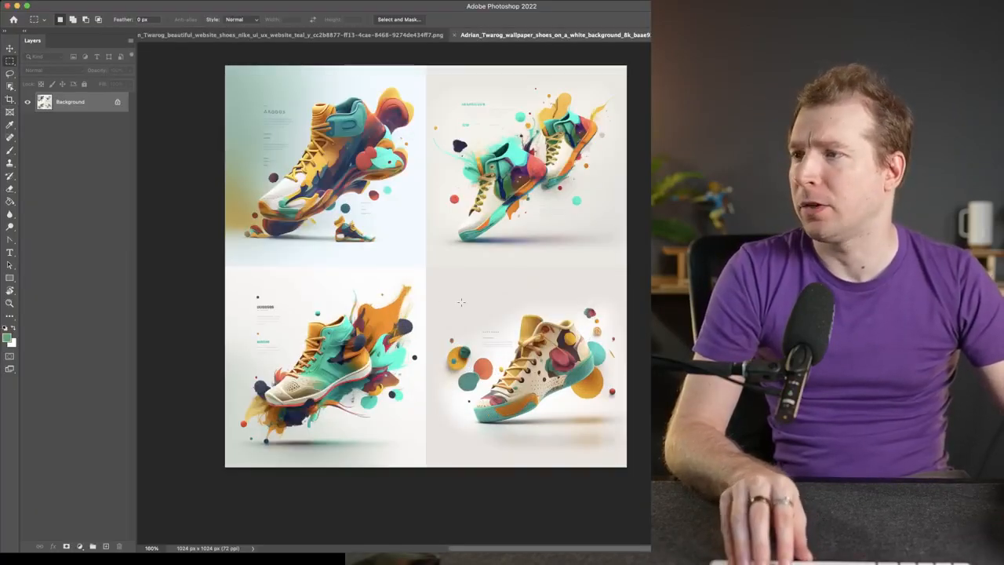
click(9, 86)
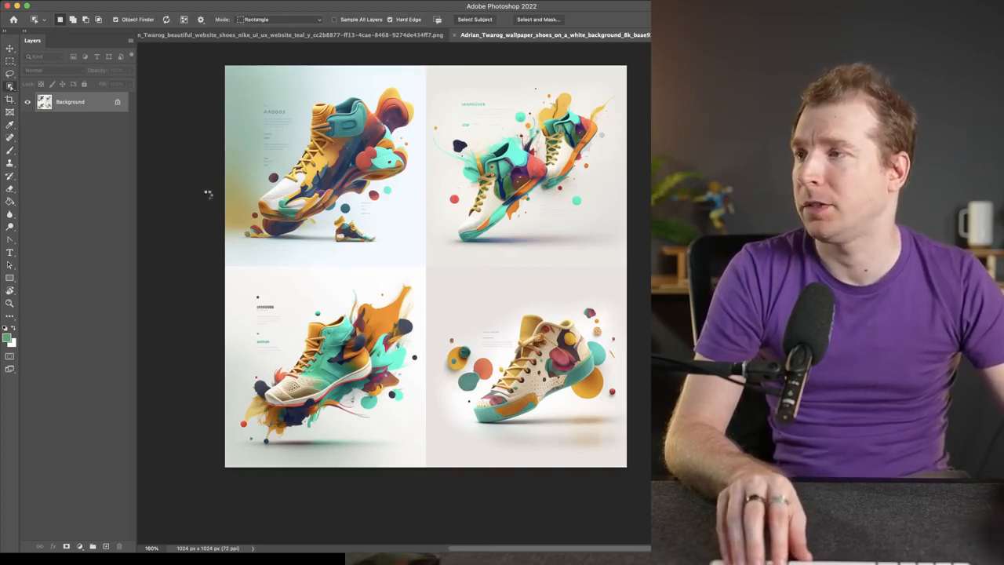
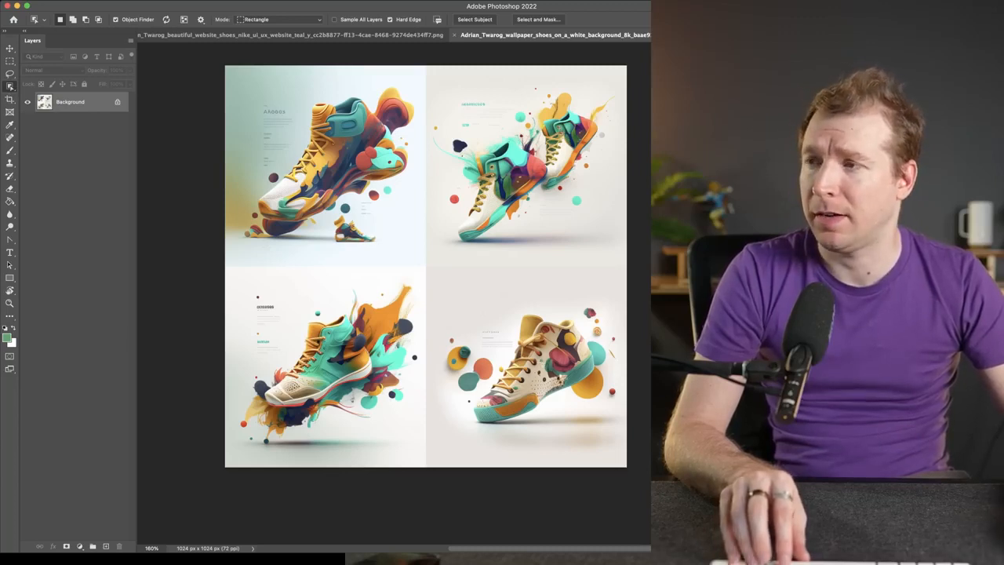
click(581, 387)
scroll(573, 425, up, 3)
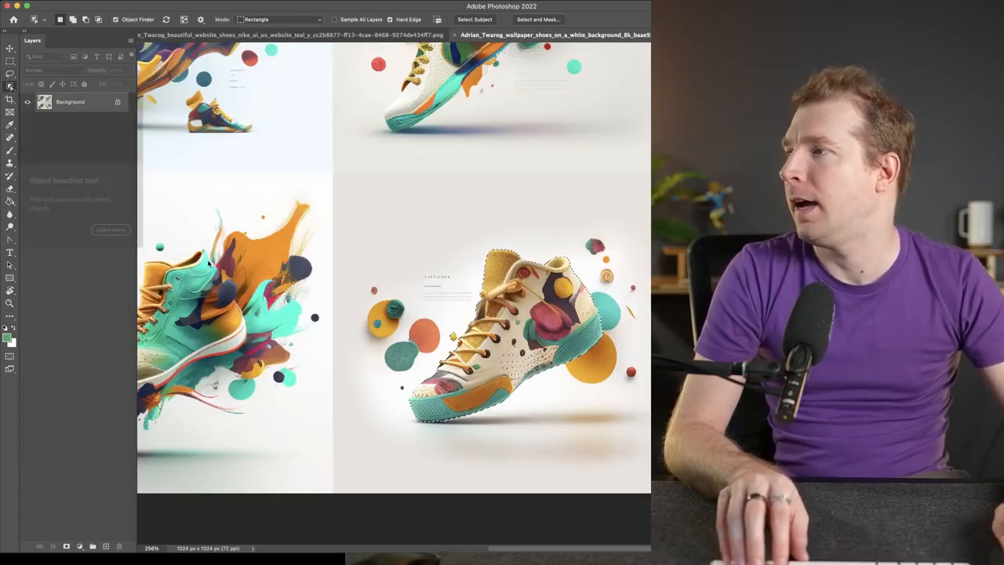
key(shift)
shift+click(392, 320)
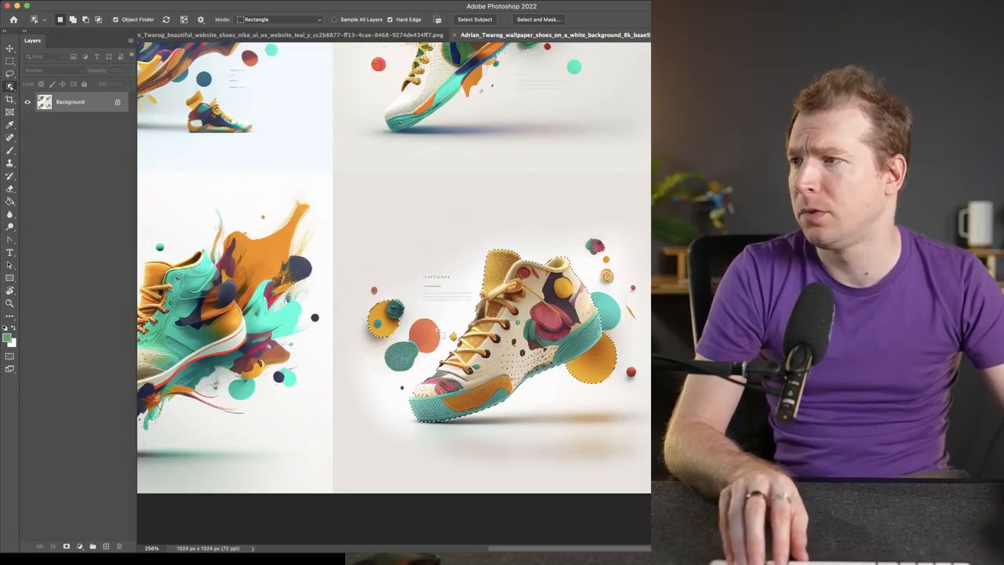
Cut the selected shoe and blobs out of the image and paste them into a new transparent document
key(super+x)
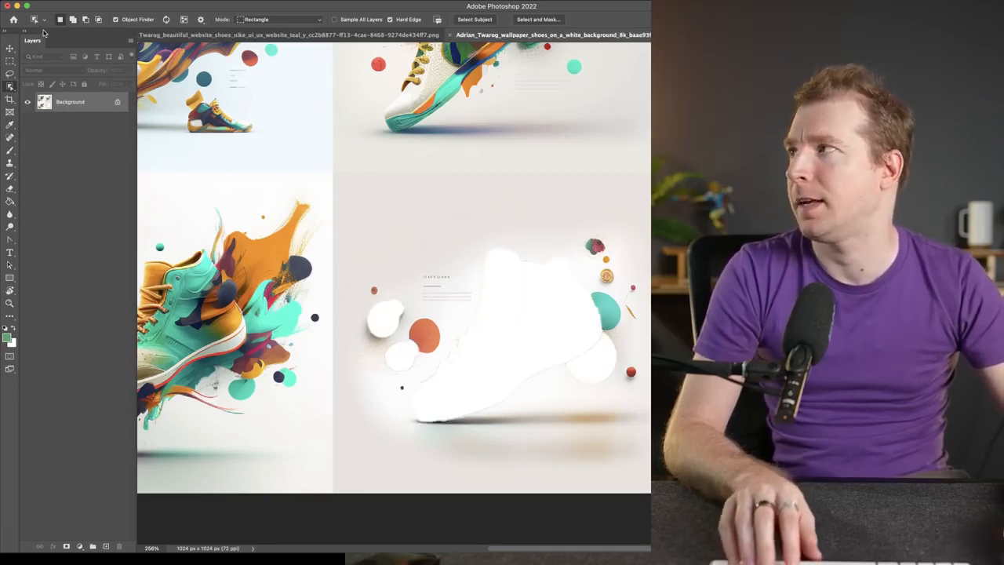
key(super+n)
key(Return)
key(super+v)
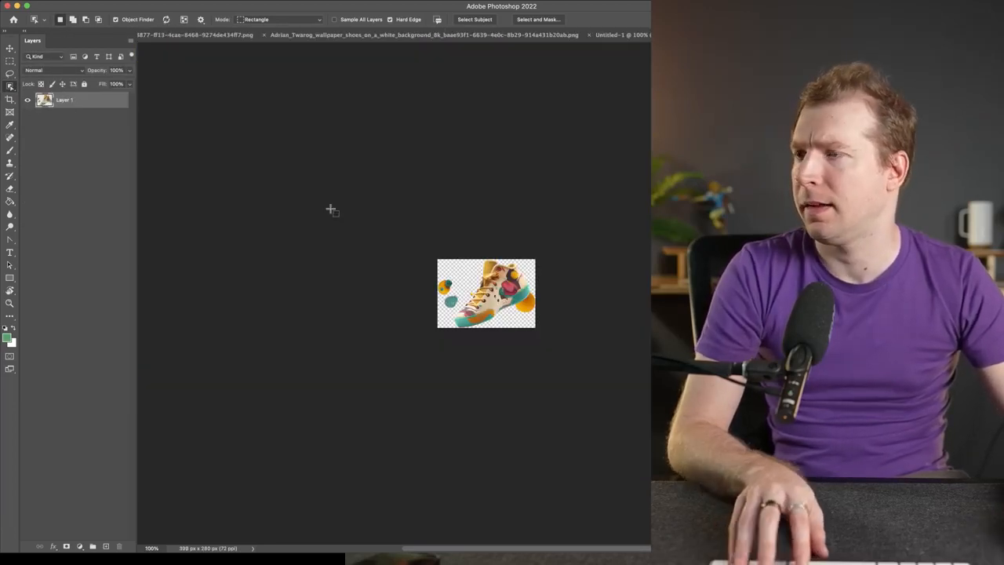
Export the shoe cut-out with Save for Web as Layer-1.png on the Desktop
click(78, 4)
mouse_move(126, 135)
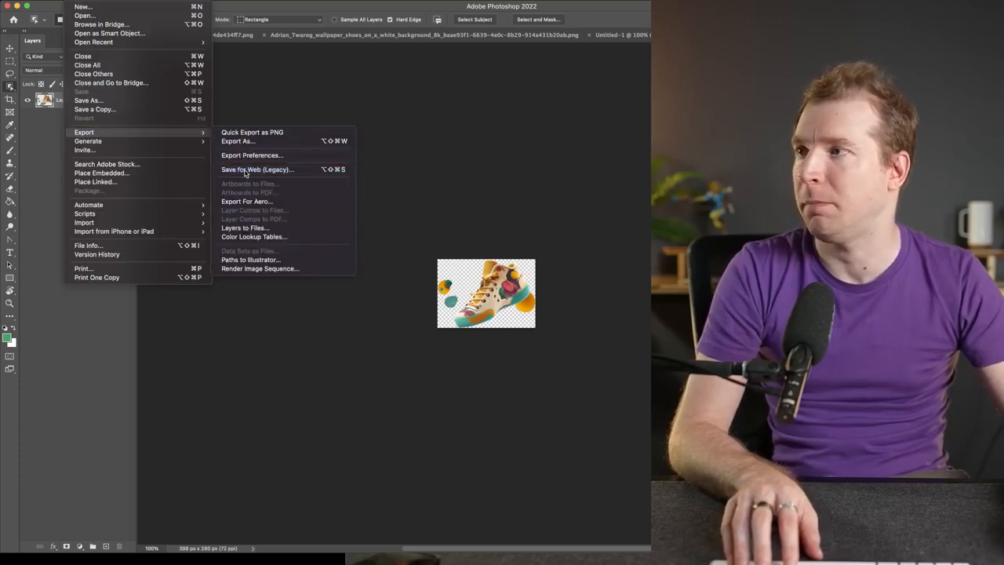
click(245, 171)
click(646, 111)
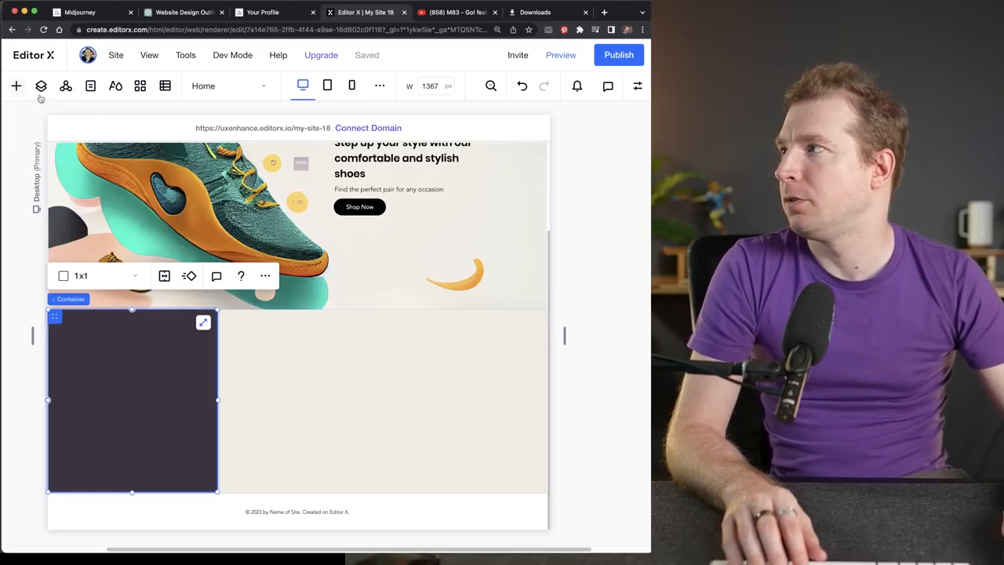
In Editor X, add an image to the cream section, replace its picture with the uploaded Layer-1.png, and move it lower
click(16, 85)
drag(157, 251, 428, 325)
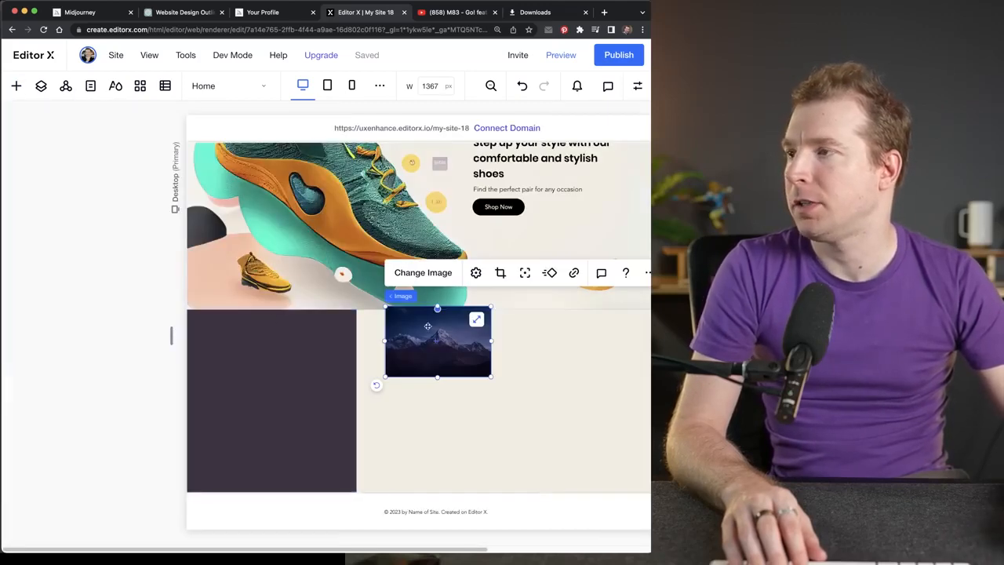
click(424, 273)
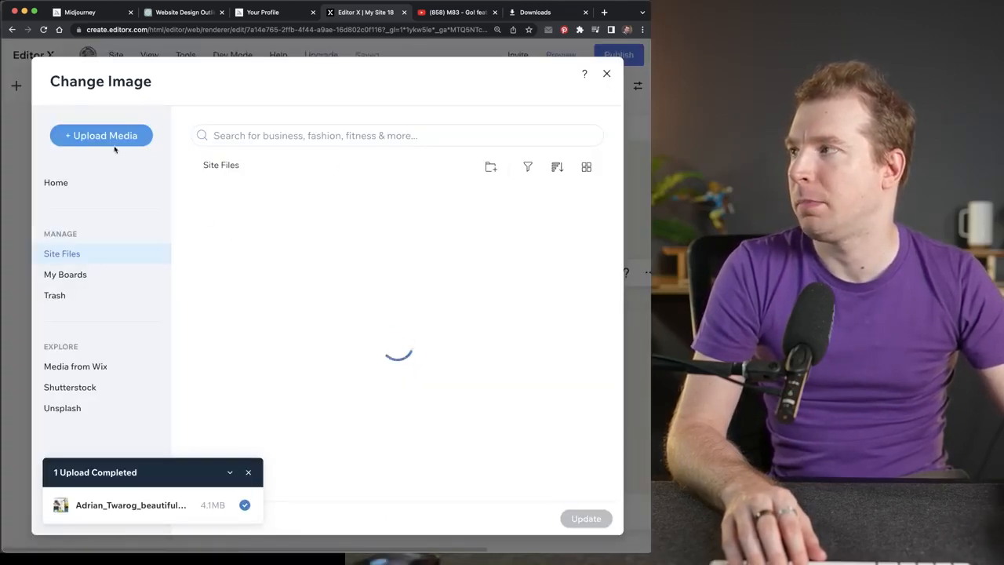
click(103, 135)
click(349, 322)
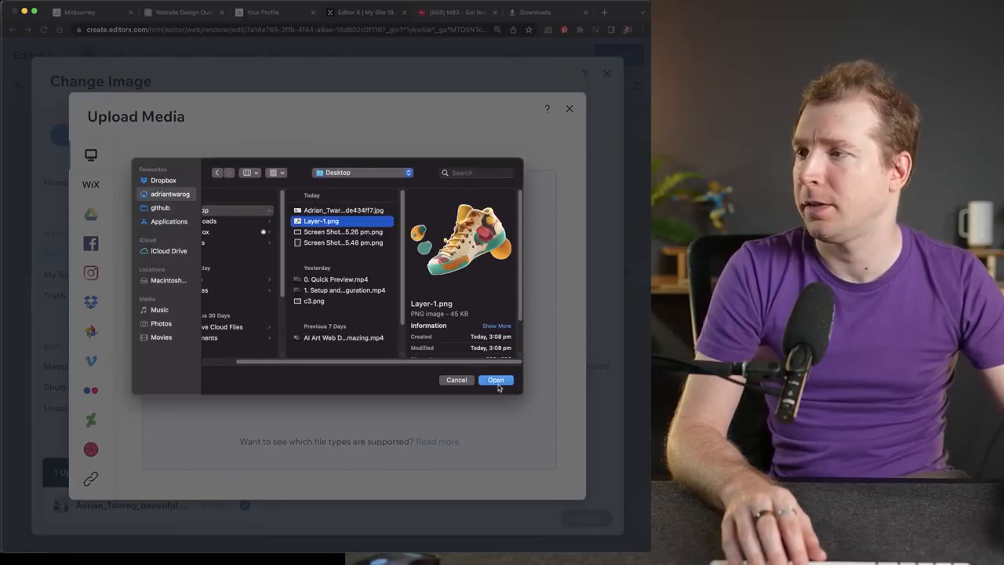
click(496, 379)
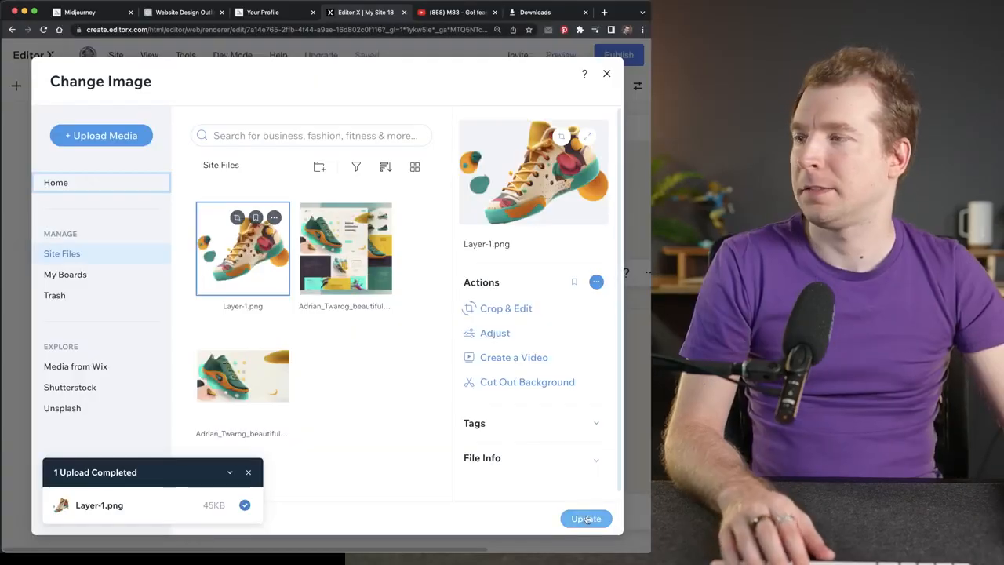
click(587, 517)
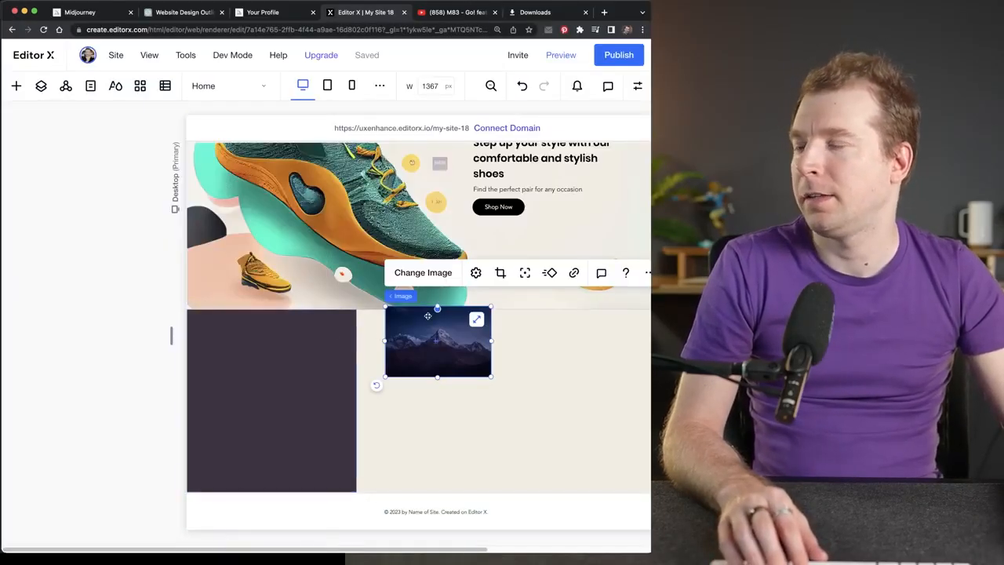
drag(397, 349, 534, 402)
click(363, 332)
Find the downloaded reference design grid_0.png and examine the layout of the section below the hero
click(200, 14)
click(78, 13)
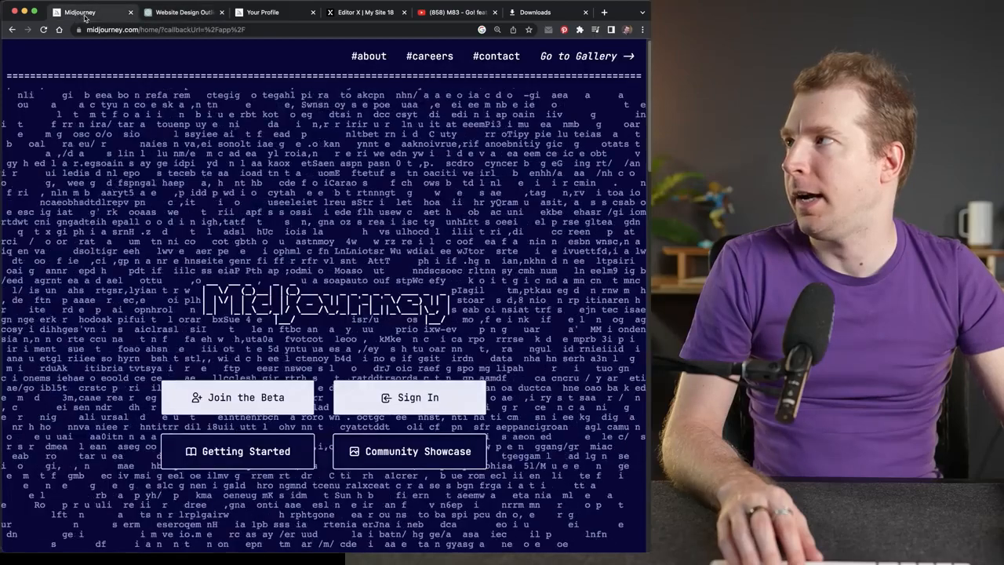
click(239, 12)
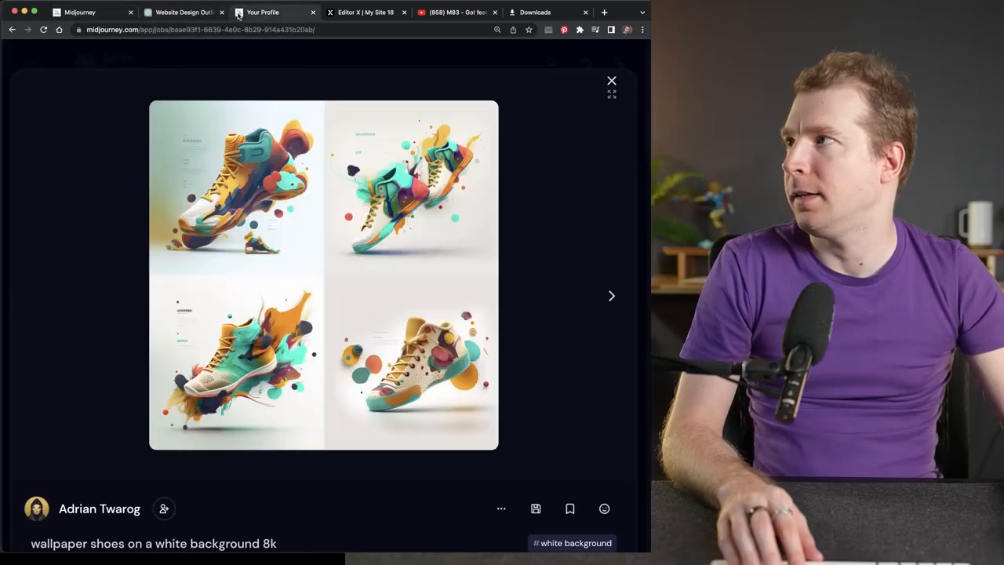
click(524, 15)
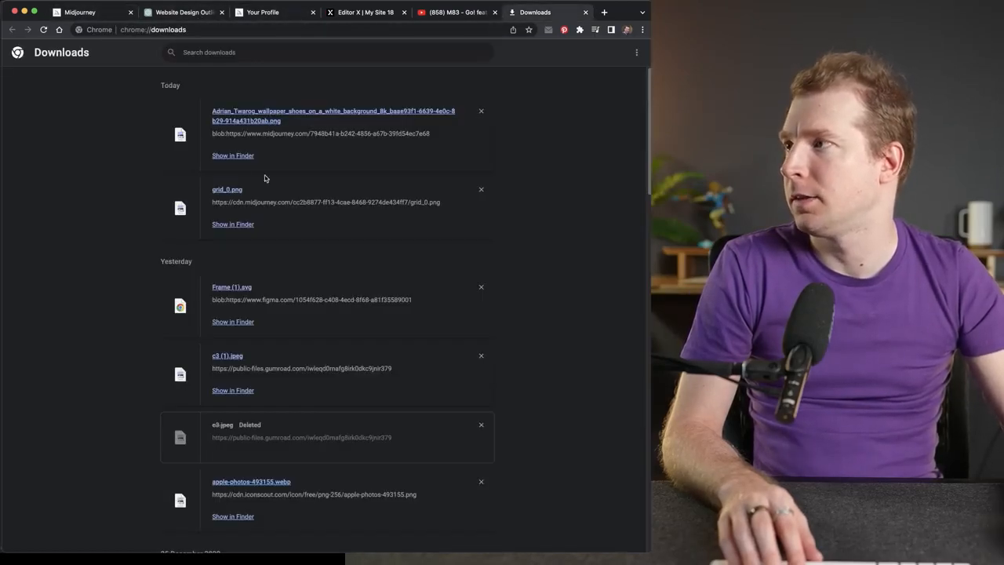
click(232, 189)
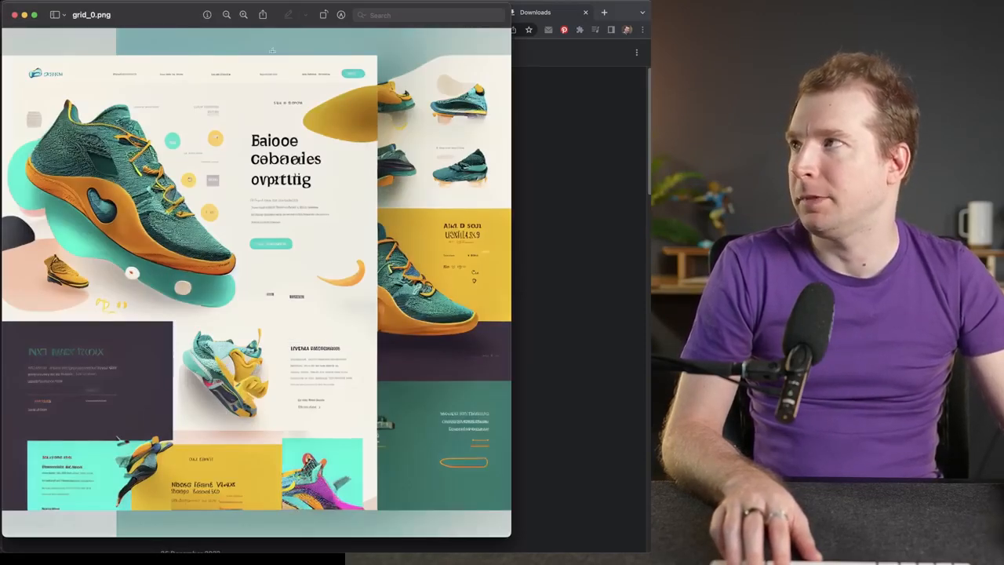
click(14, 14)
Back in Editor X, move the shoe image to the far side of the cream section and set the section's grid to 3x1
click(365, 12)
drag(492, 414, 573, 398)
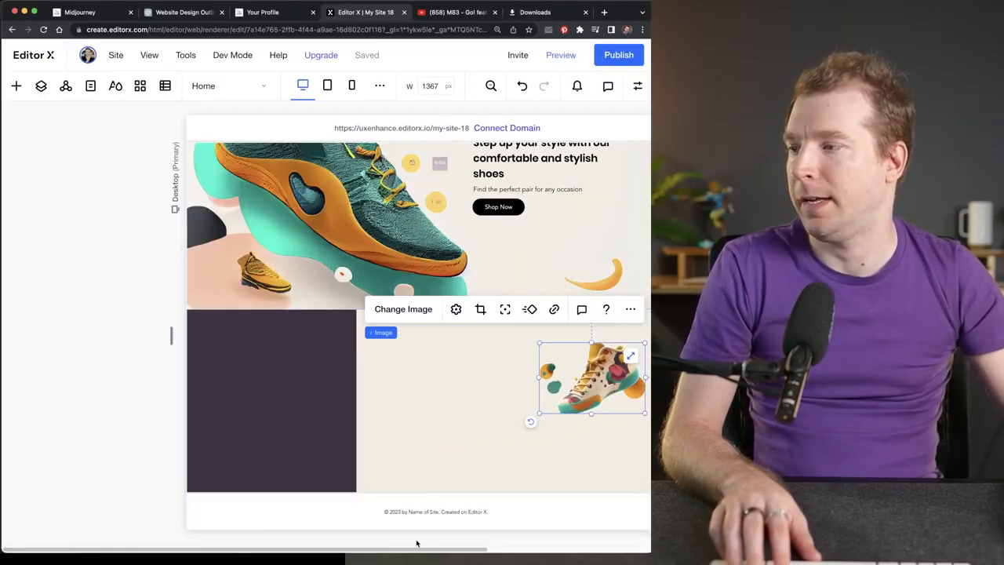
scroll(477, 541, right, 3)
click(379, 392)
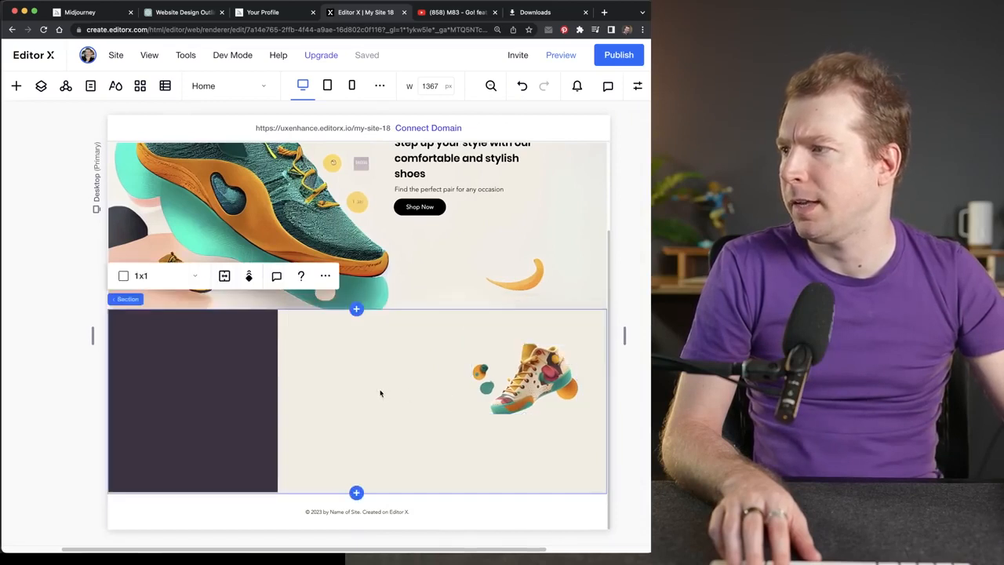
click(177, 280)
click(167, 327)
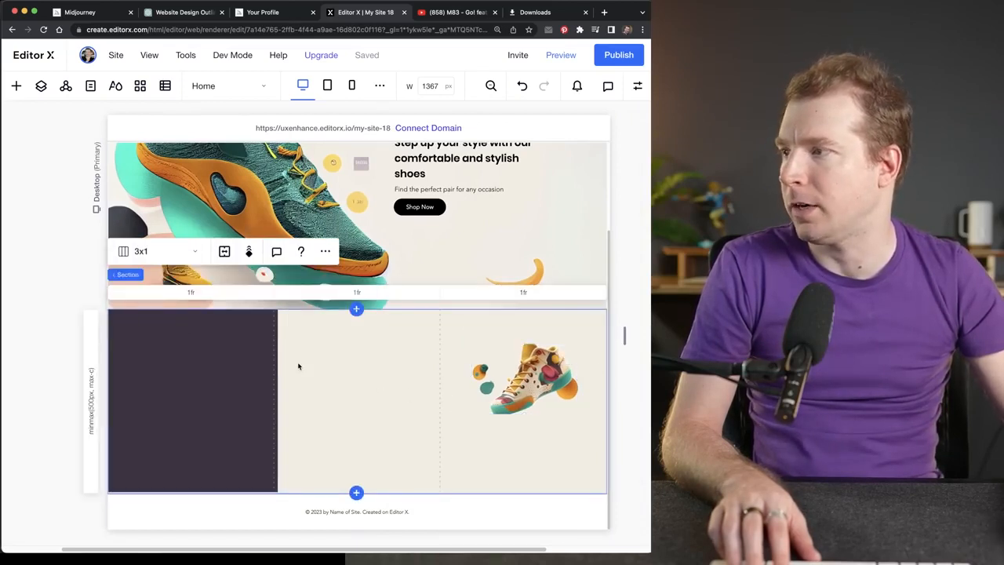
Shrink the dark container, move it into the section's first column, and stretch it to fill that cell
click(225, 352)
drag(204, 350, 205, 370)
click(263, 344)
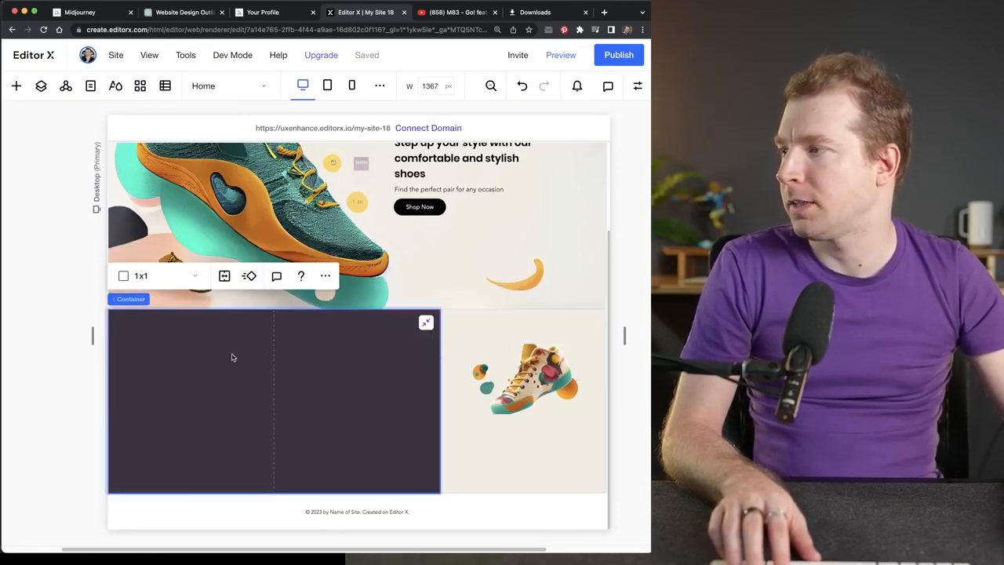
click(424, 323)
drag(158, 338, 251, 390)
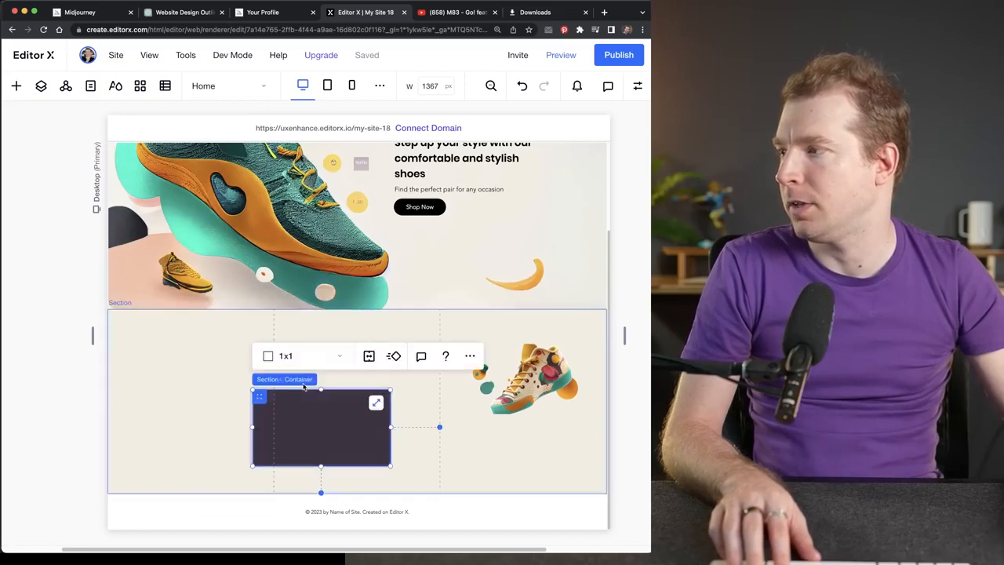
drag(310, 399, 186, 362)
click(252, 367)
Move the shoe image into the middle column, adjust its size, and centre it in the cell
drag(503, 374, 331, 385)
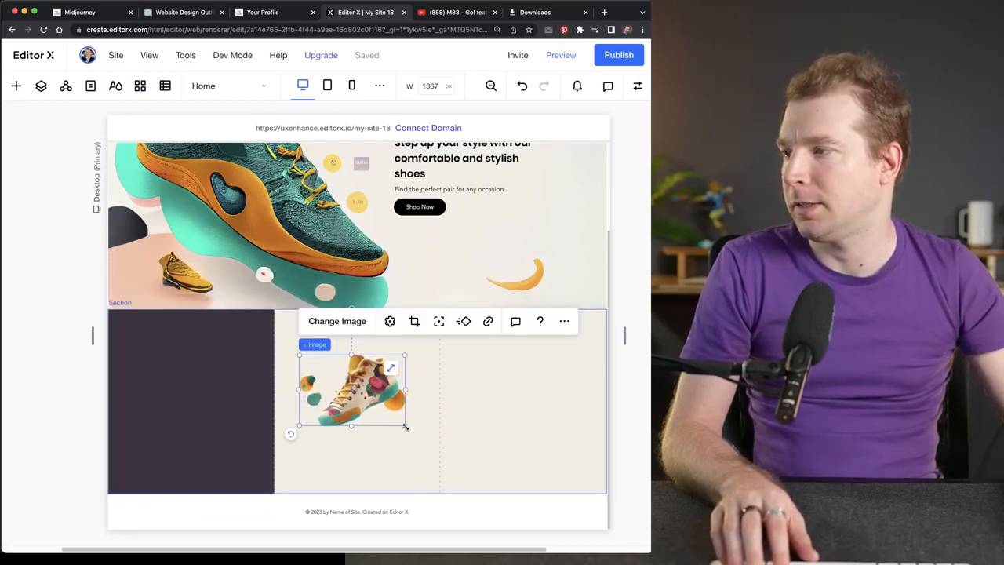
drag(405, 423, 437, 453)
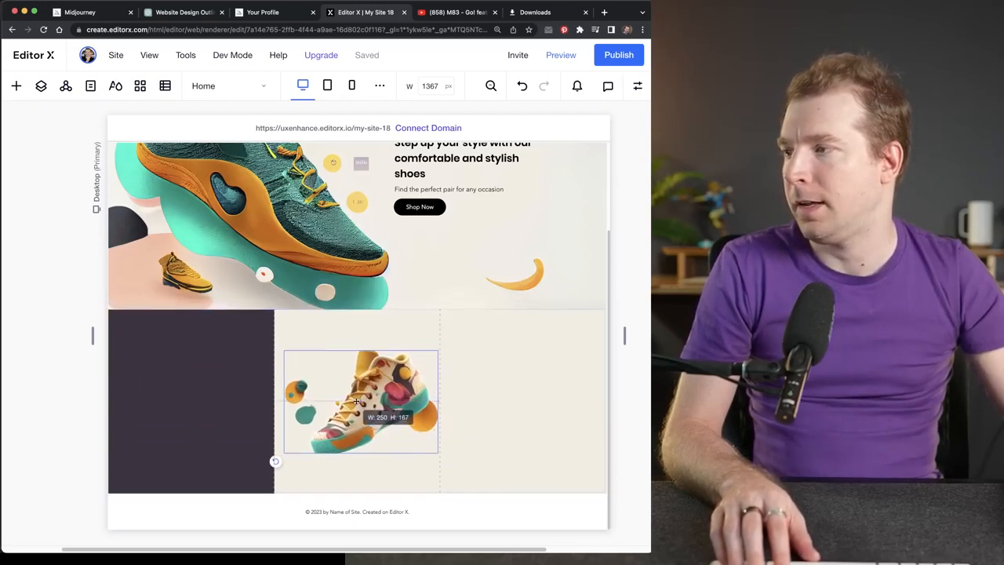
drag(380, 398, 385, 409)
drag(316, 377, 307, 367)
Inspect the shoe image's grid cell, docking and margin settings, and close them again
click(636, 86)
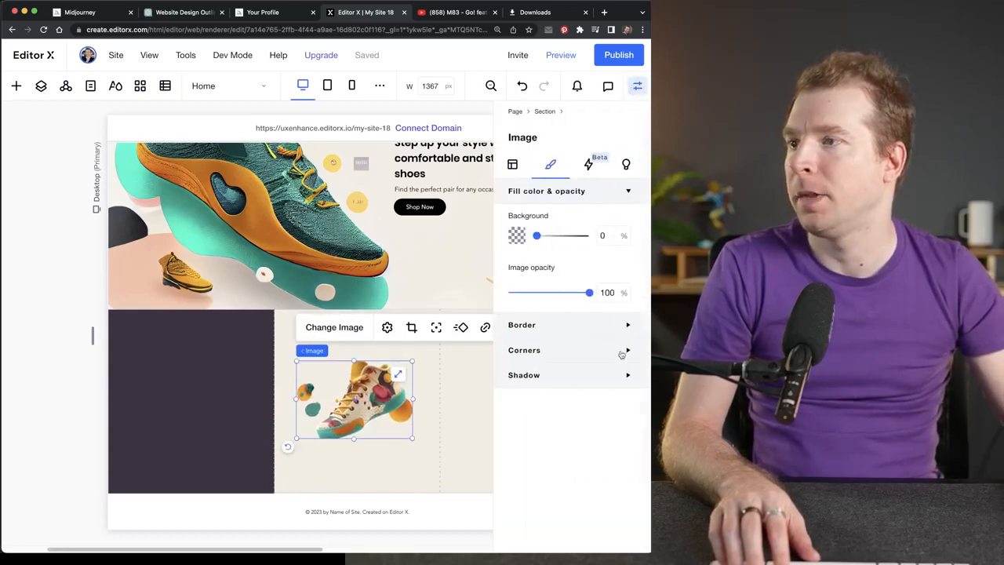
click(513, 164)
scroll(582, 437, down, 5)
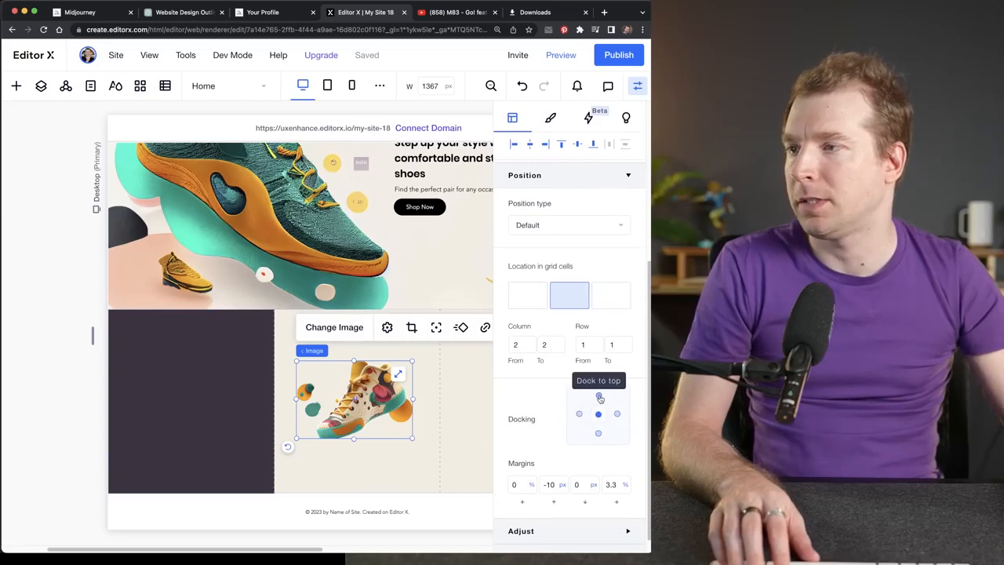
click(460, 384)
click(636, 88)
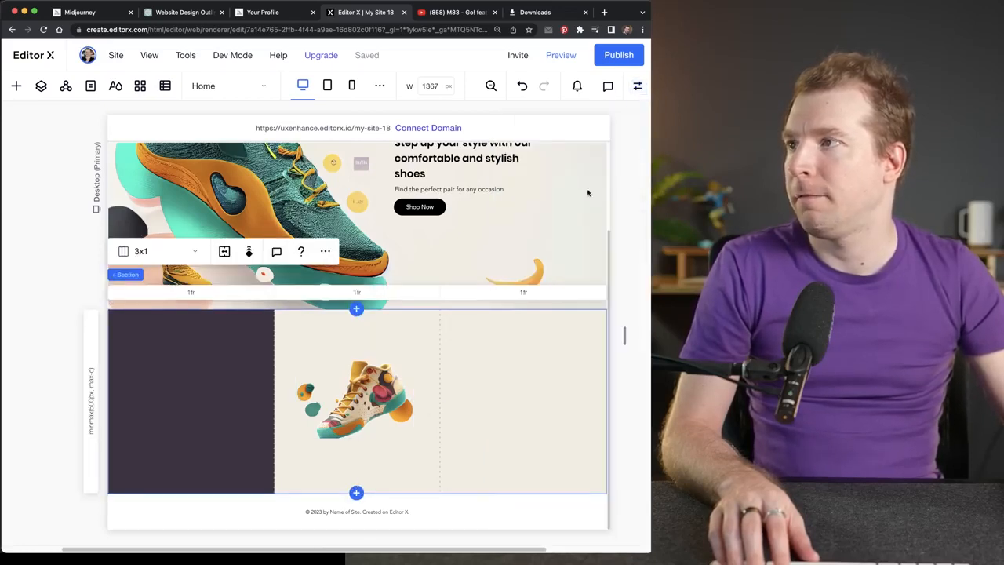
Add a paragraph text element and place it in the section's empty third column
drag(380, 550, 424, 551)
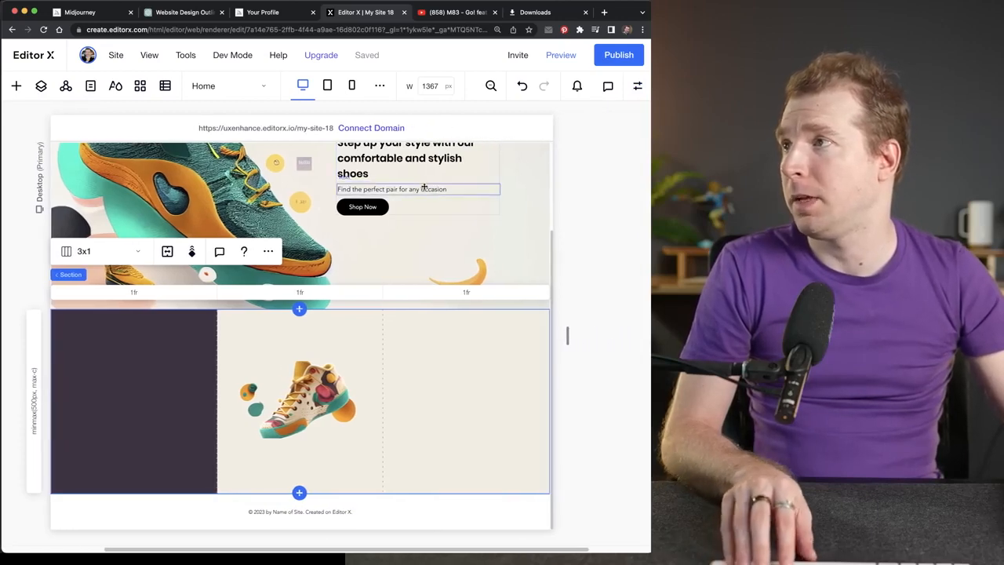
click(423, 188)
click(15, 86)
drag(222, 185, 571, 394)
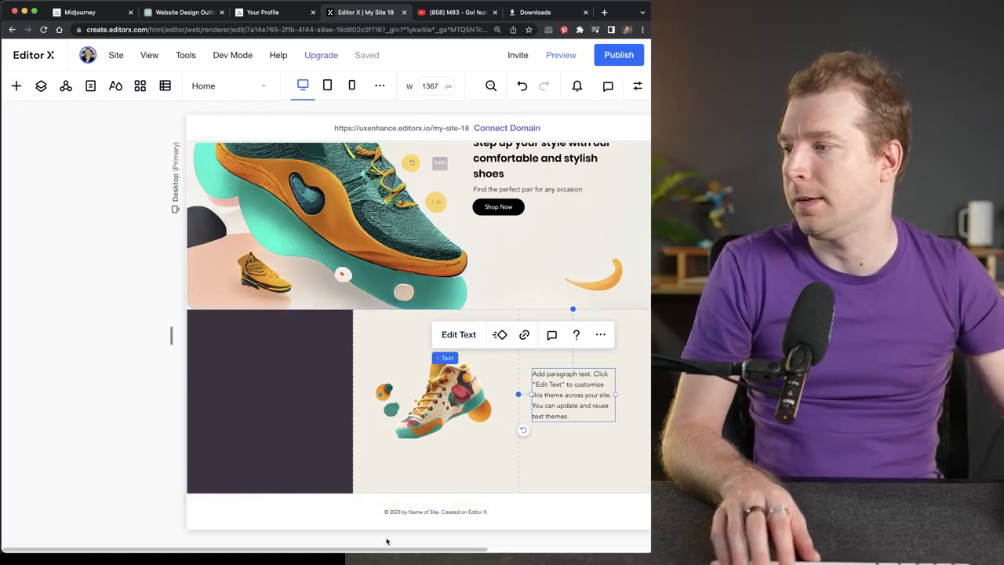
scroll(471, 423, right, 3)
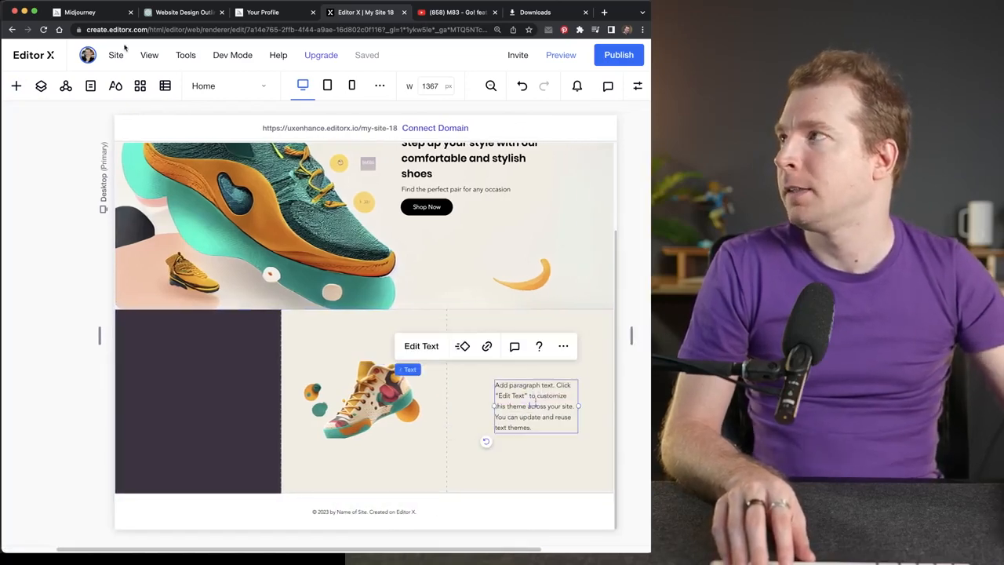
Copy the ChatGPT features text from "Our shoes are made from high-quality materials" through "suit your personal style." and return to Editor X
click(188, 12)
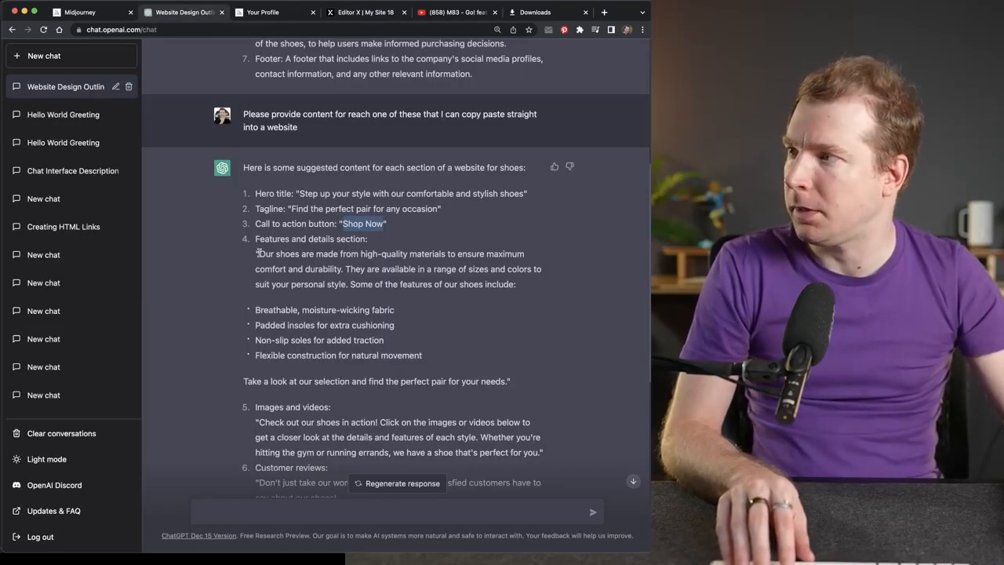
drag(258, 252, 405, 296)
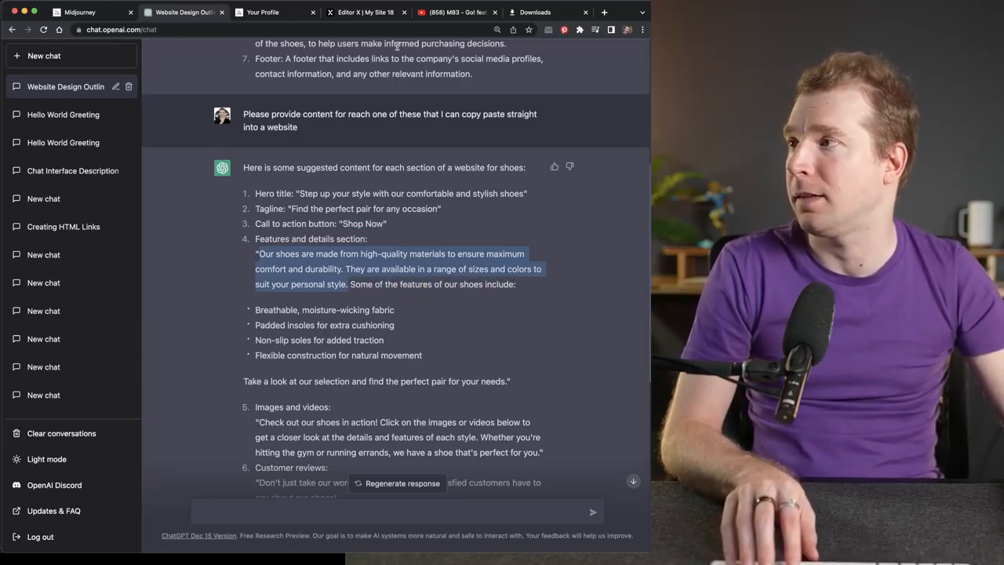
click(378, 17)
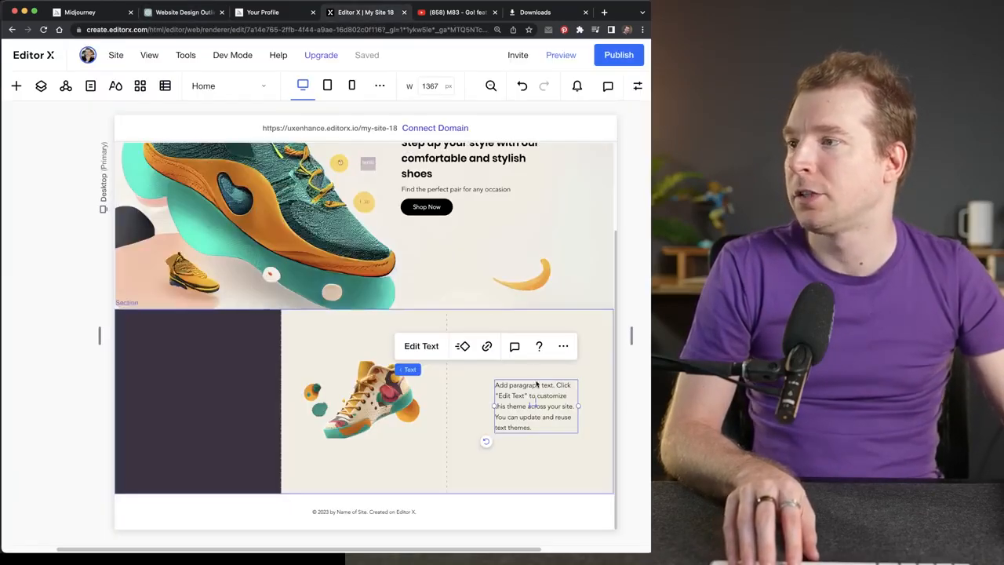
Replace the third column's placeholder paragraph with the copied text about high-quality materials, comfort, durability, sizes and colors
click(637, 85)
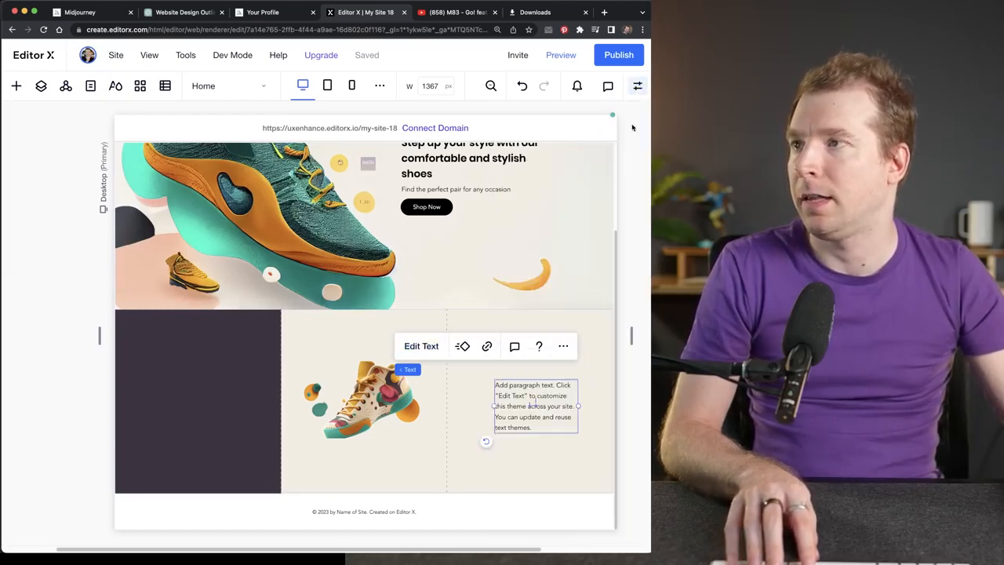
double_click(534, 400)
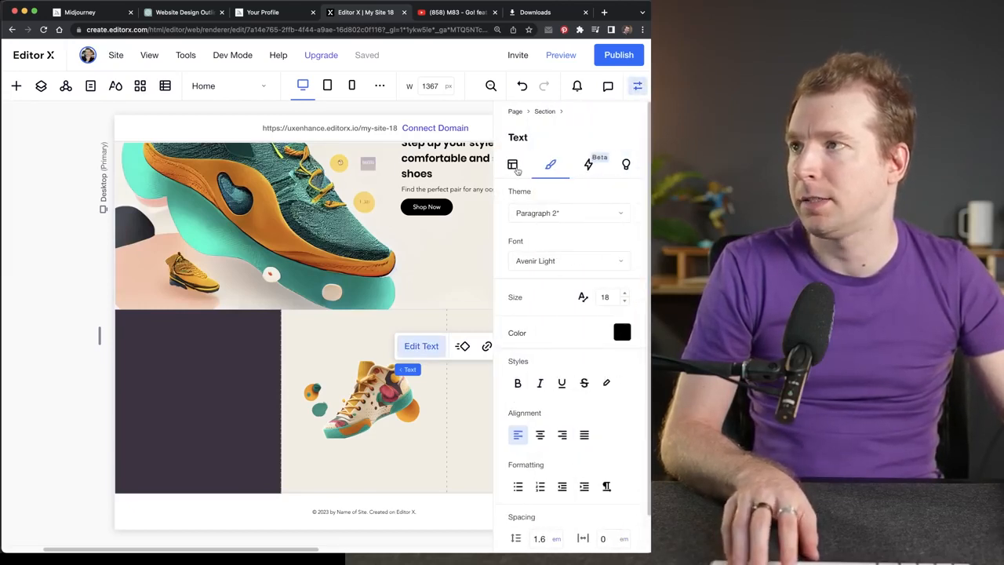
click(637, 85)
click(422, 346)
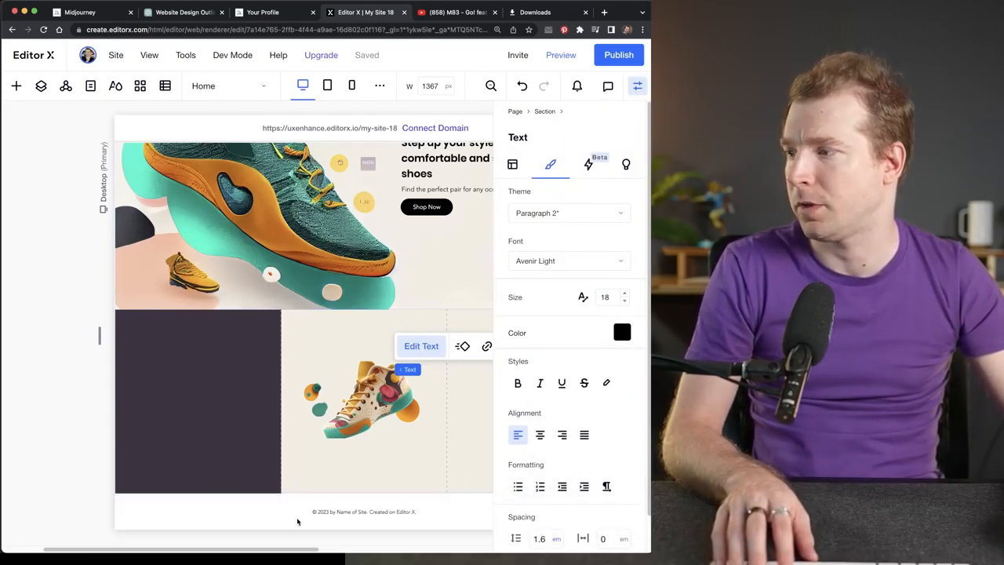
drag(298, 552, 367, 552)
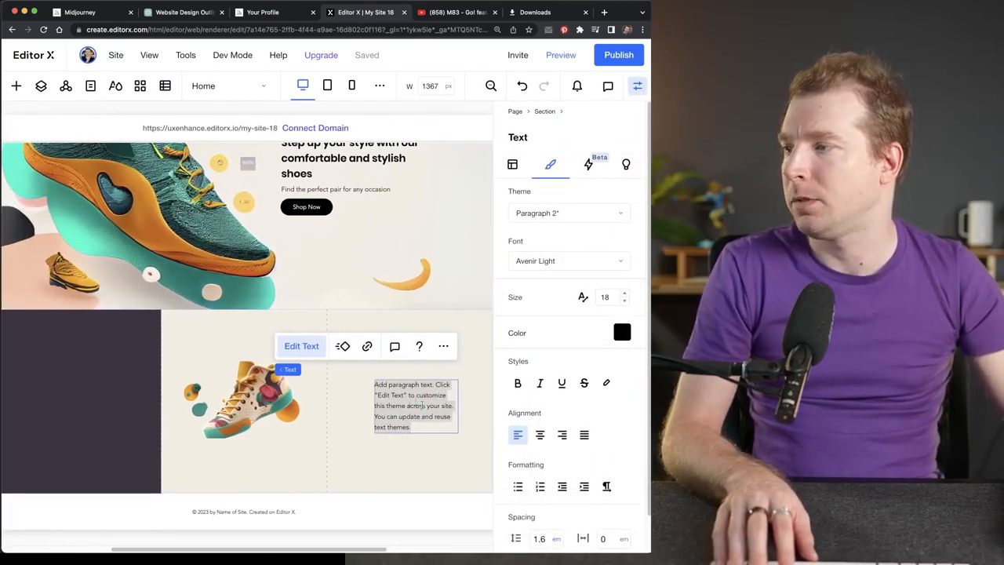
key(super+a)
text(Our shoes are made from high-quality materials to ensure maximum comfort and durability. They are available in a range of sizes and colors to suit your personal style.)
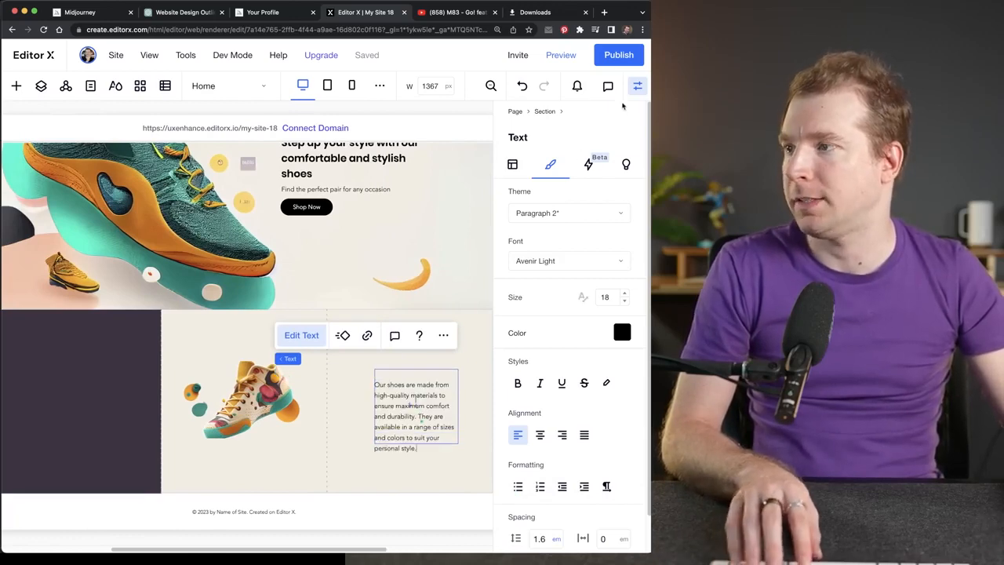
Widen the third column's paragraph text box on both sides
click(357, 385)
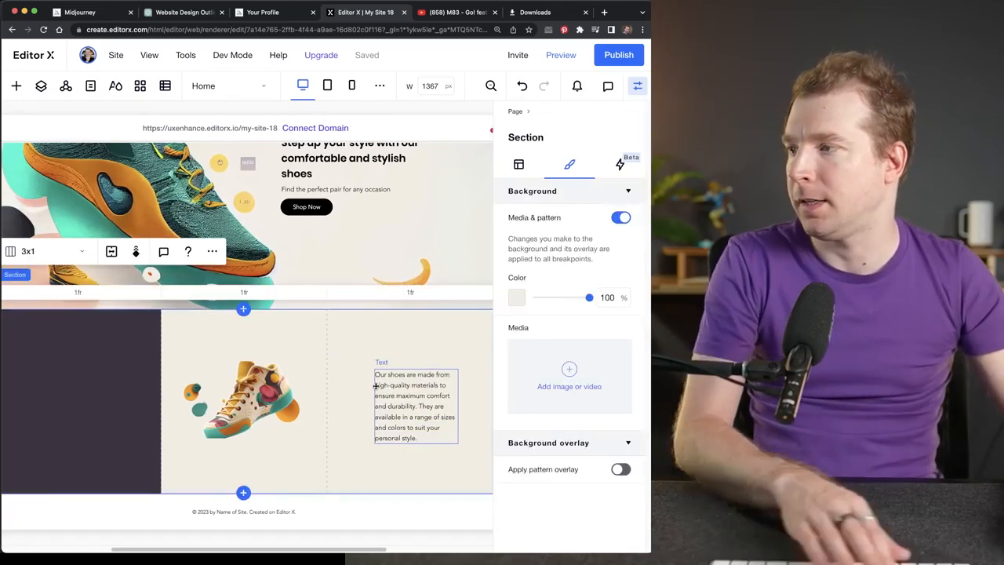
click(376, 389)
drag(374, 405, 352, 405)
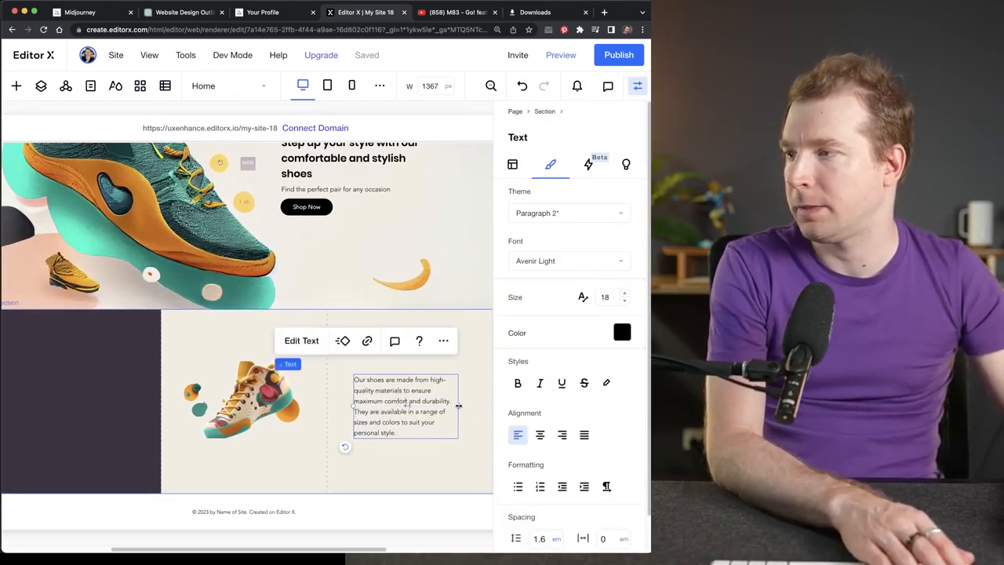
drag(458, 405, 493, 406)
Increase the paragraph's font size to 24 and close its settings
click(625, 293)
click(625, 294)
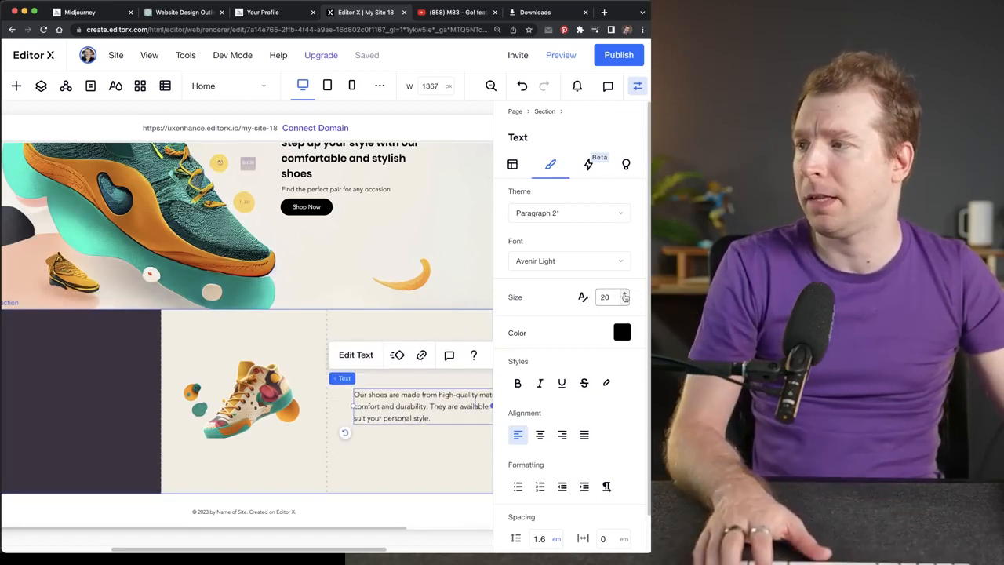
click(625, 293)
click(625, 293)
click(625, 293)
click(625, 293)
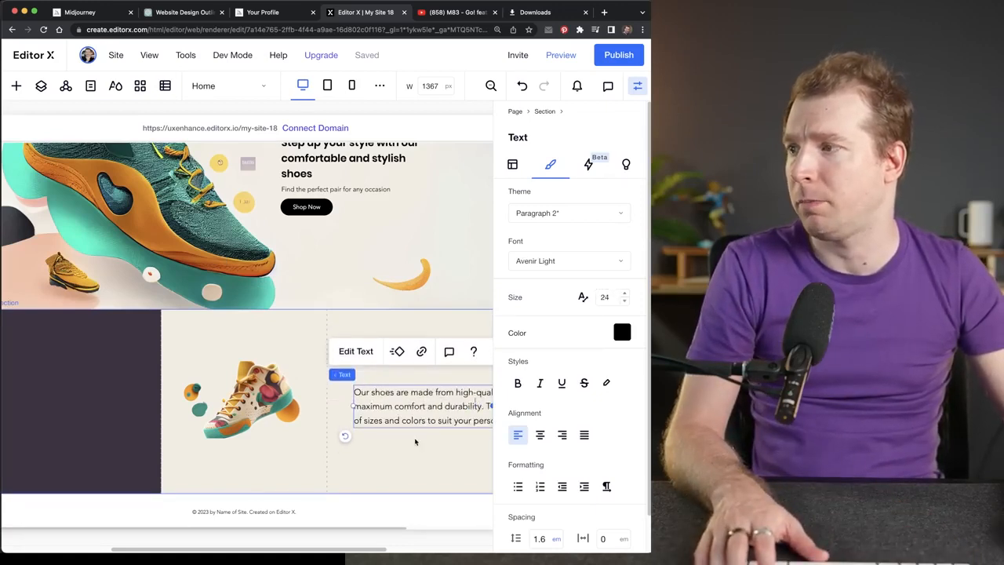
click(416, 443)
click(638, 86)
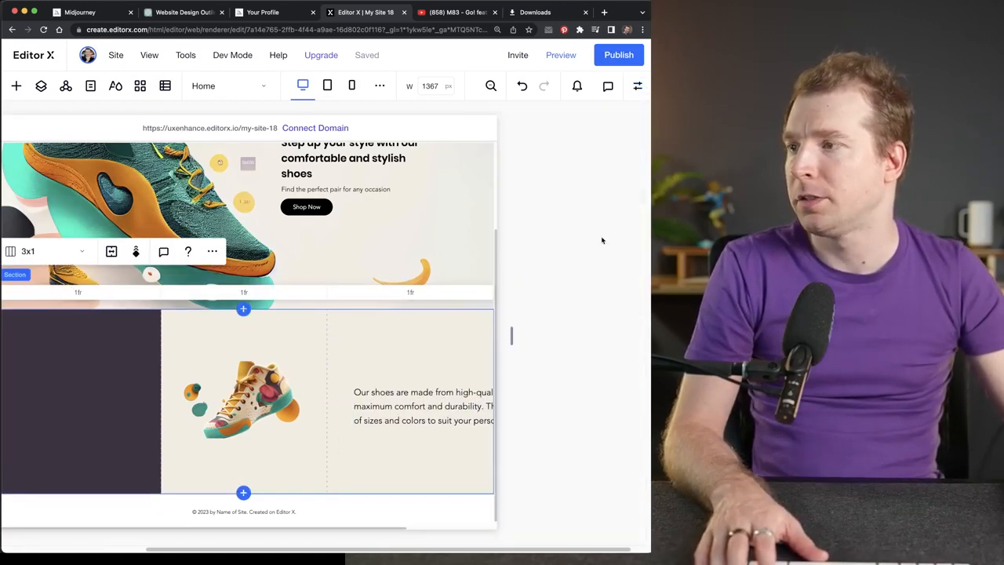
Narrow the canvas to about 1250 px and resize the paragraph's text box to fit inside the third column
click(395, 526)
scroll(382, 547, left, 5)
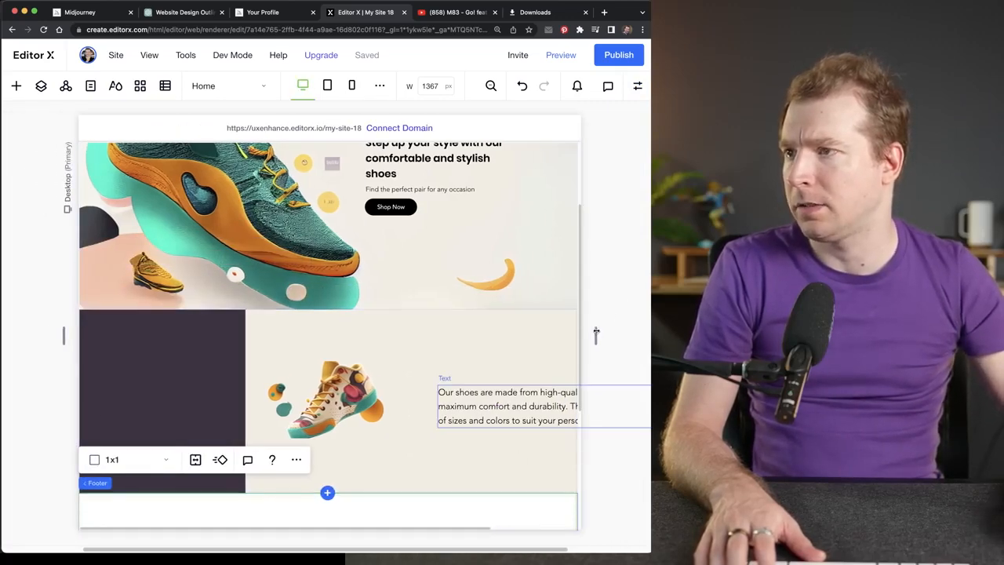
drag(596, 335, 498, 335)
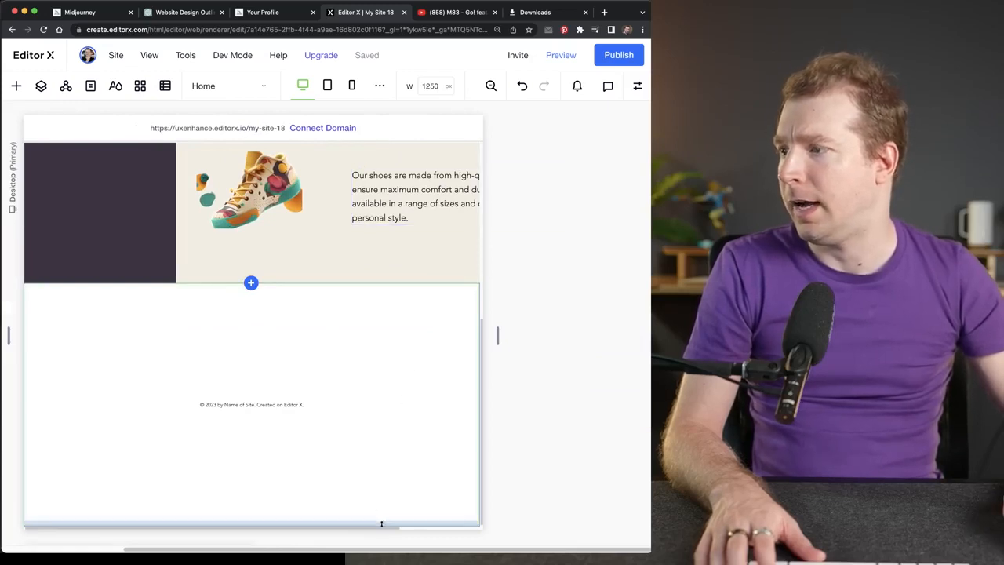
scroll(383, 446, up, 1)
drag(390, 243, 392, 222)
drag(575, 227, 576, 228)
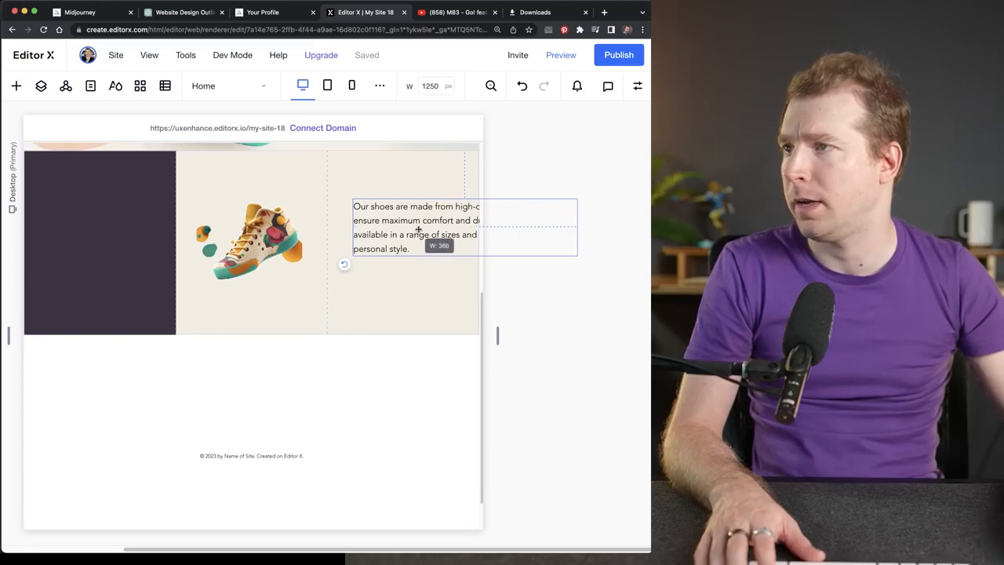
drag(441, 222, 406, 210)
Dock the paragraph to both sides of its grid cell and centre it vertically
click(637, 86)
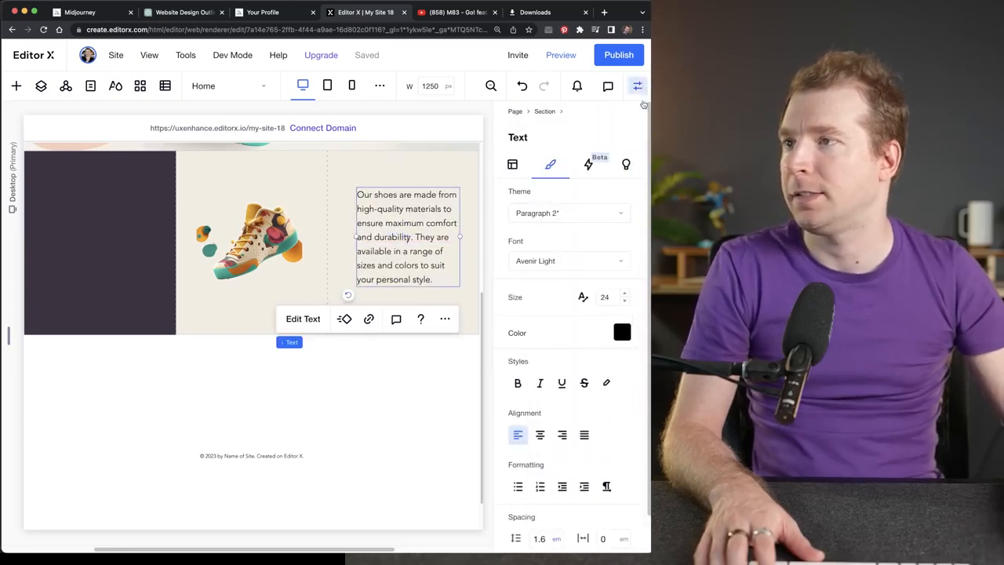
scroll(594, 430, up, 1)
click(517, 161)
scroll(583, 427, down, 4)
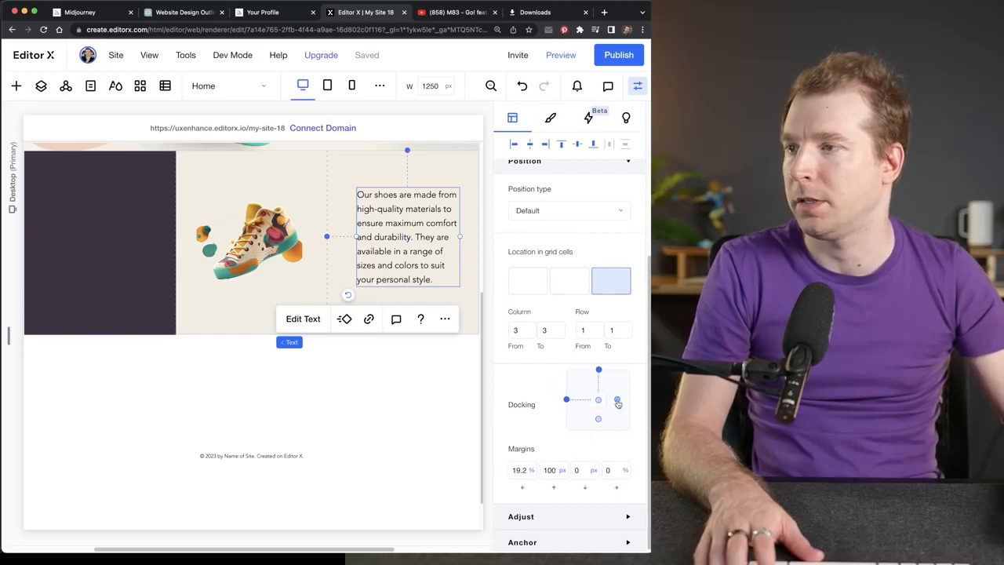
click(598, 422)
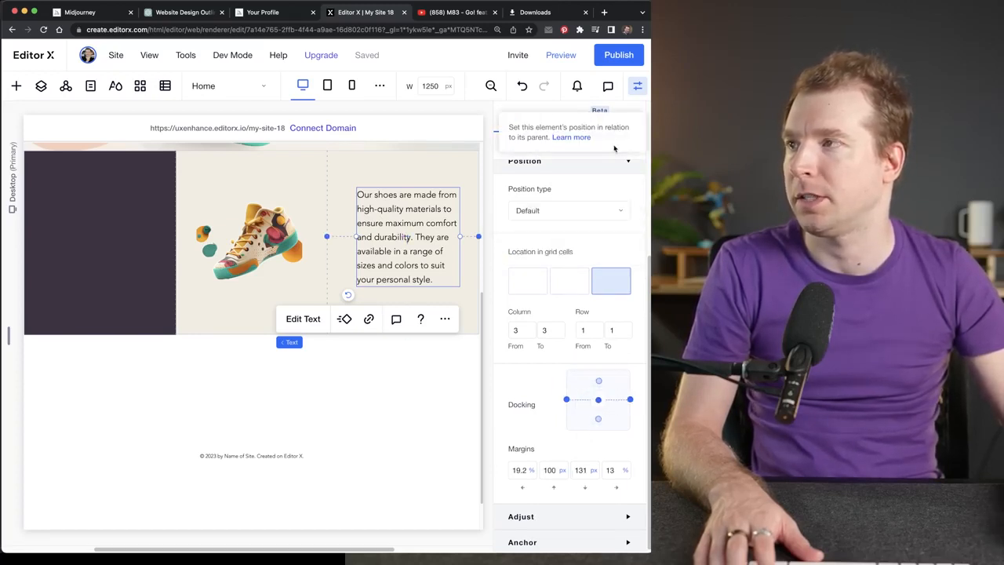
click(637, 85)
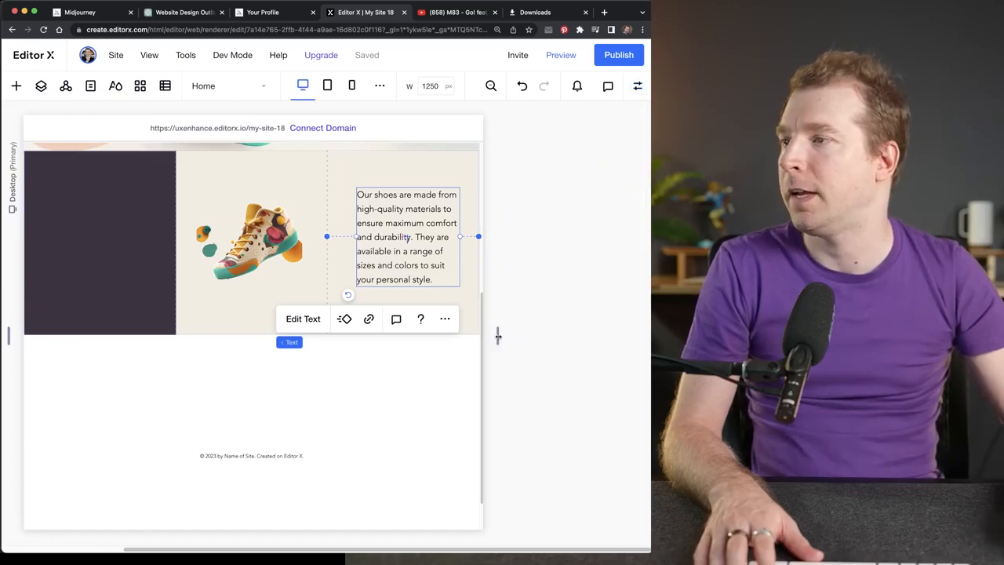
Test how the three-column section responds by varying the canvas width between about 1302 and 1683 px
drag(497, 336, 575, 345)
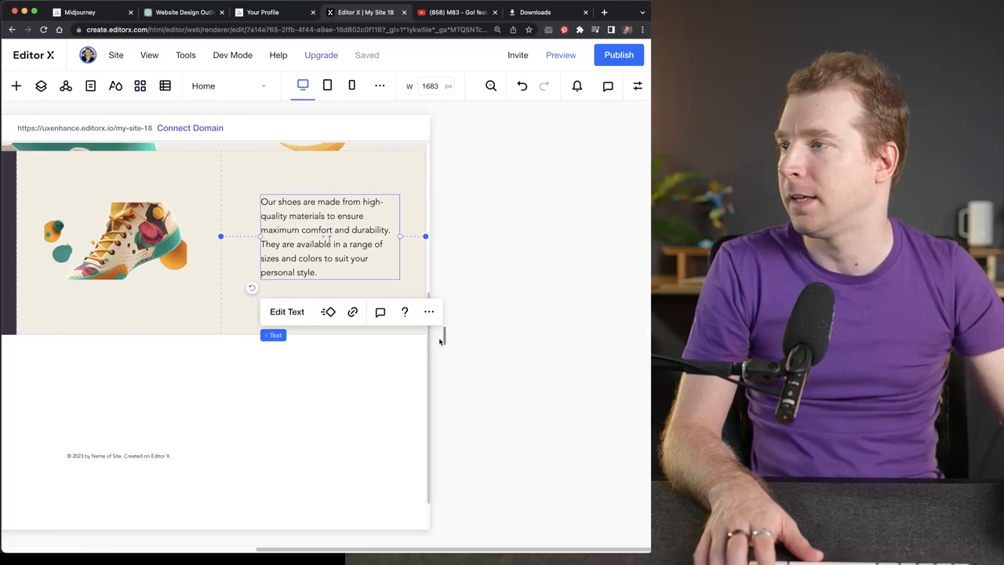
drag(440, 339, 492, 337)
click(260, 249)
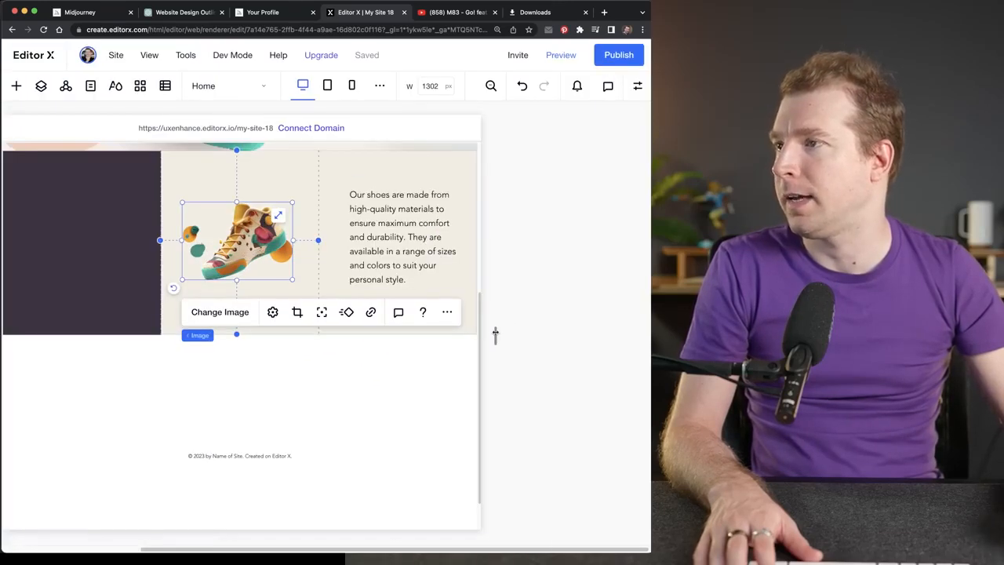
drag(495, 337, 531, 331)
click(345, 388)
Reset the shoe image and set its display mode to Fit to bounding box, checking it at a canvas width of about 1427 px
click(178, 219)
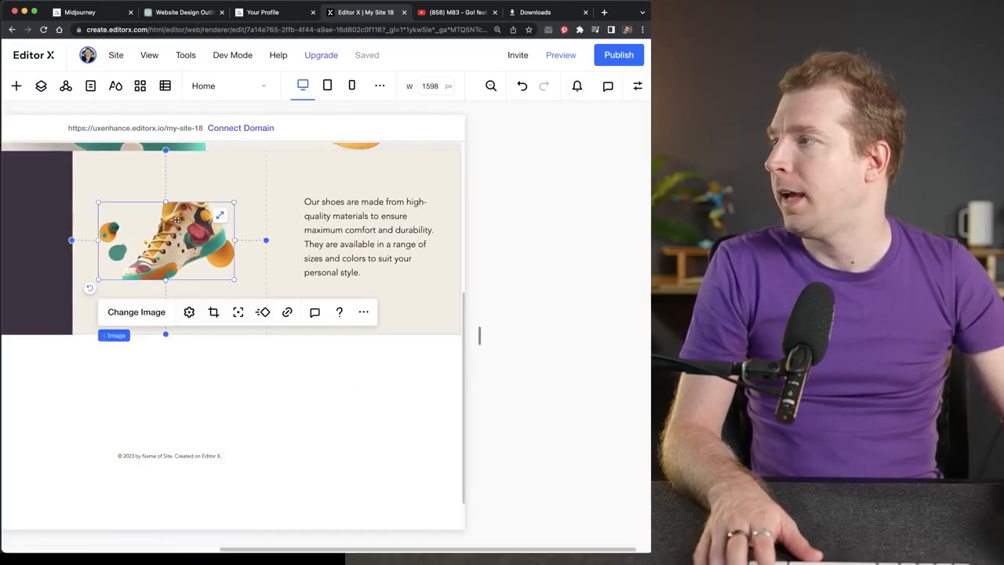
click(189, 312)
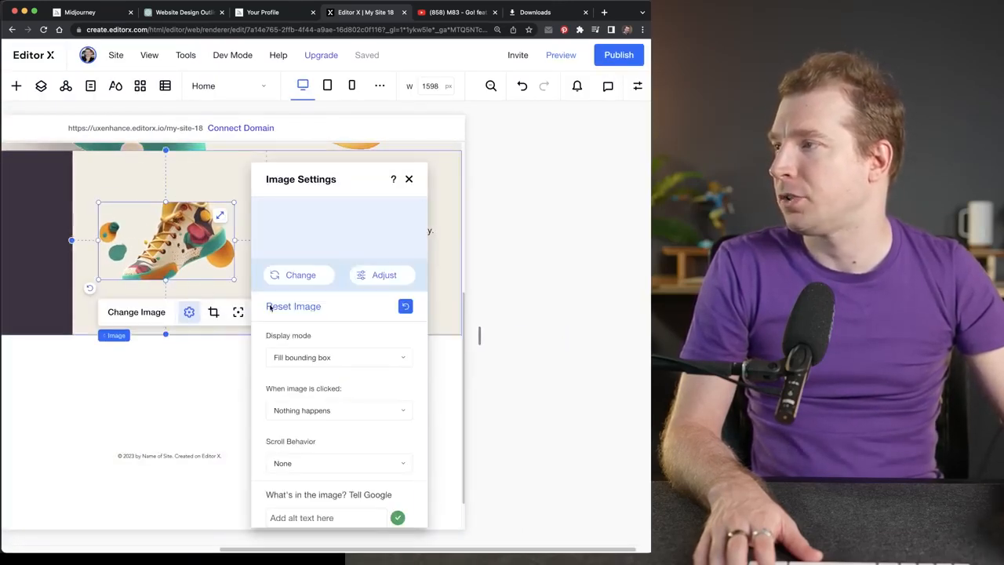
click(336, 357)
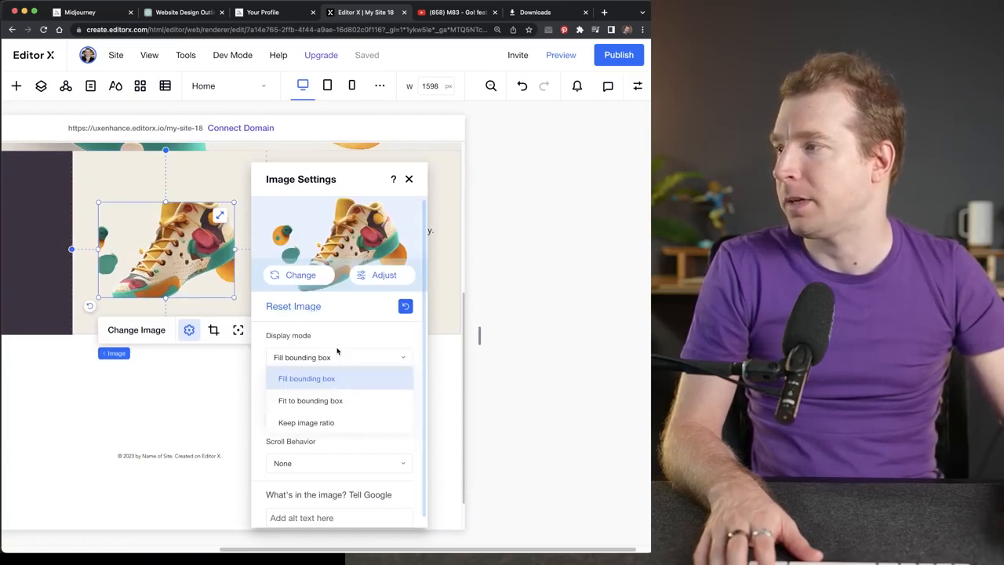
click(348, 402)
click(408, 180)
drag(480, 339, 428, 362)
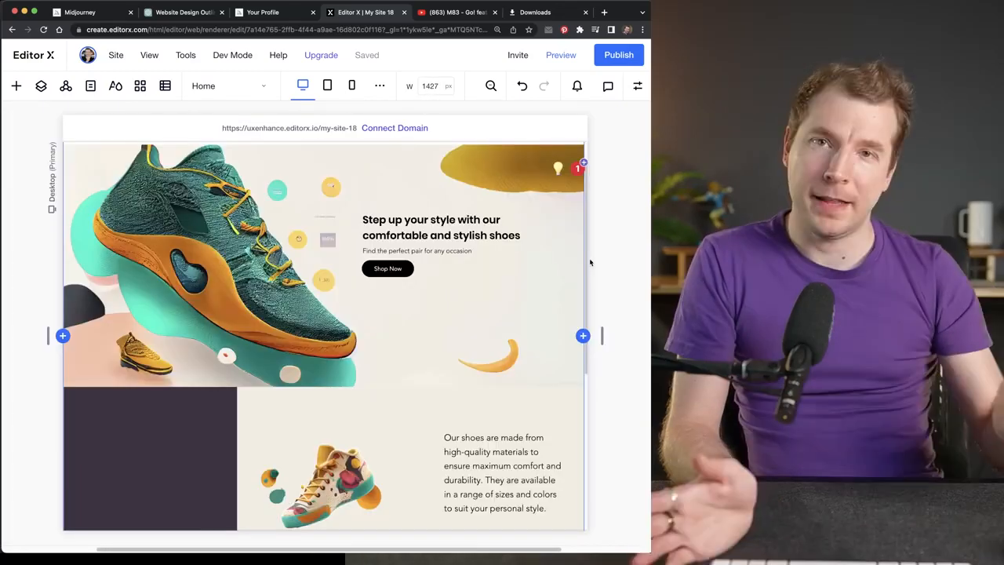
Compare the finished hero and three-column section with the grid_0.png design and the ChatGPT section content
scroll(585, 254, down, 1)
mouse_move(585, 254)
mouse_down()
mouse_move(585, 286)
mouse_move(587, 244)
mouse_up()
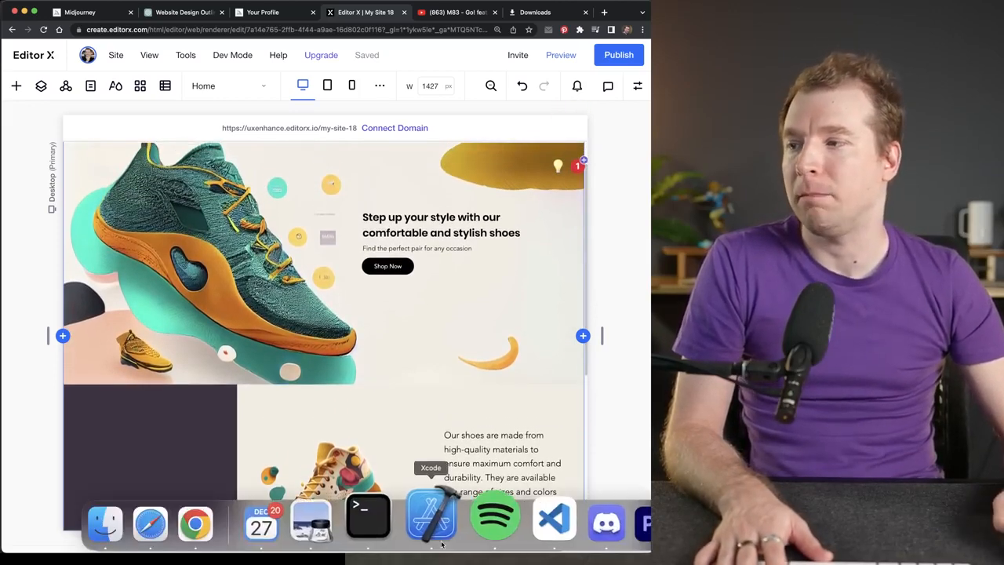
click(312, 525)
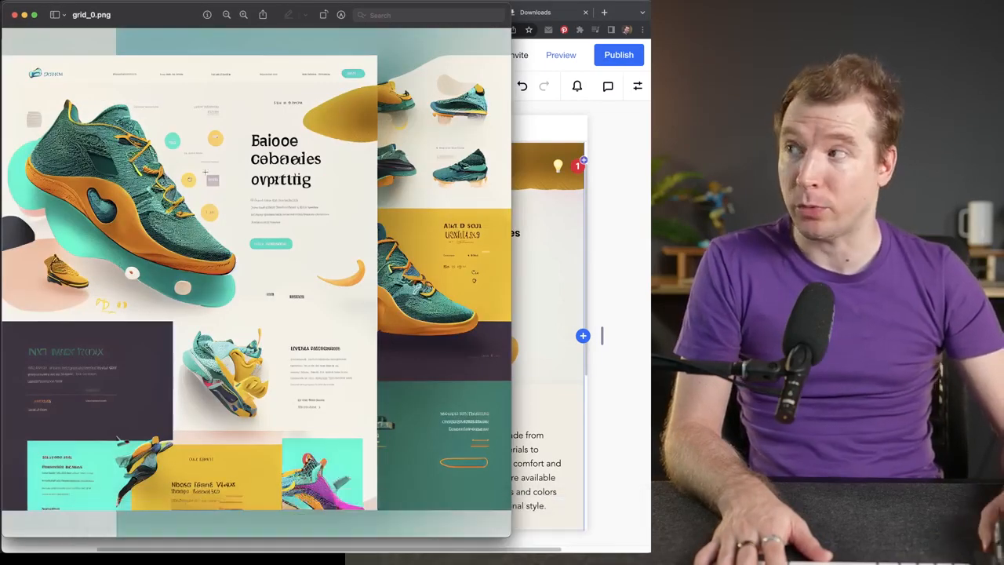
click(609, 217)
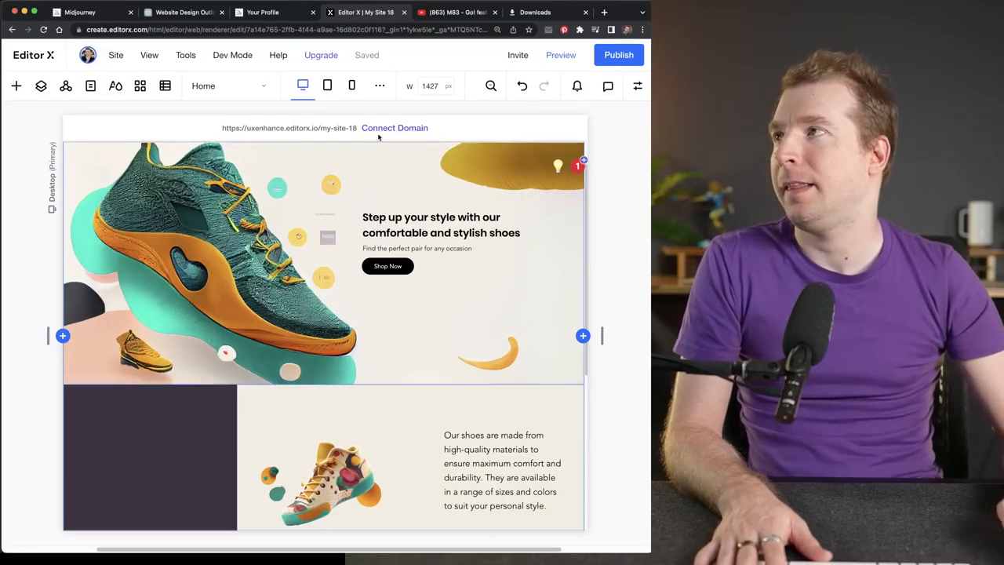
click(187, 12)
click(278, 240)
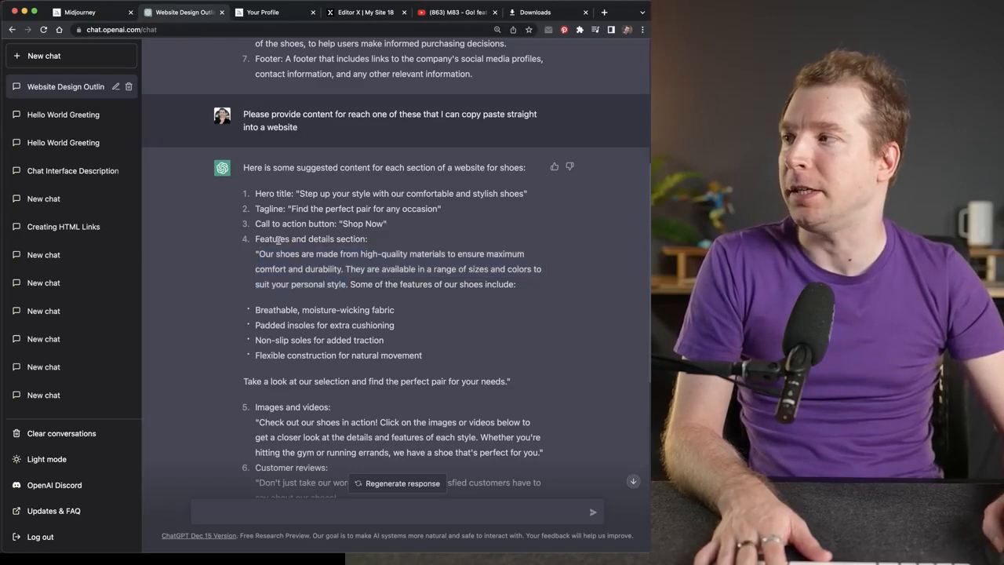
click(366, 12)
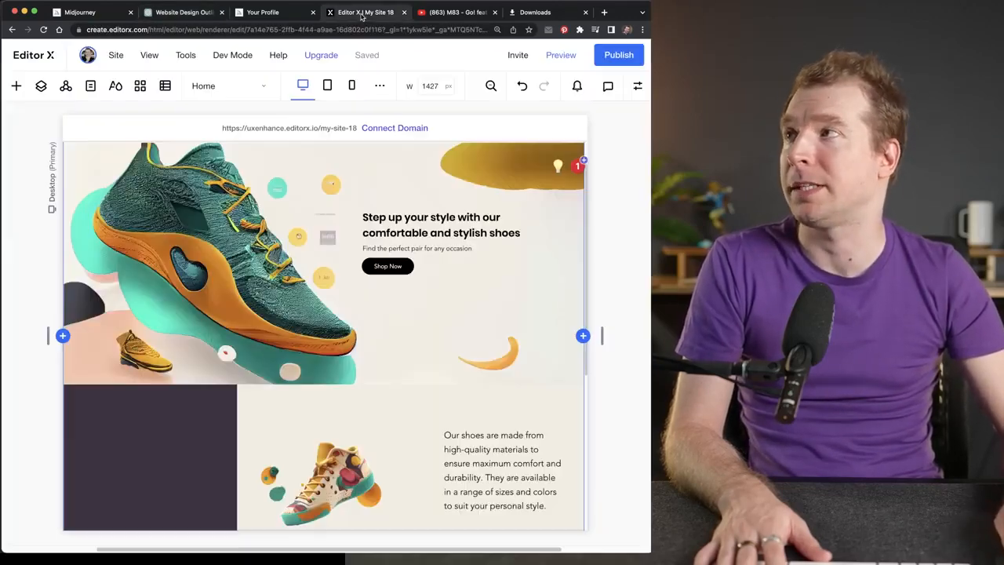
scroll(586, 257, down, 3)
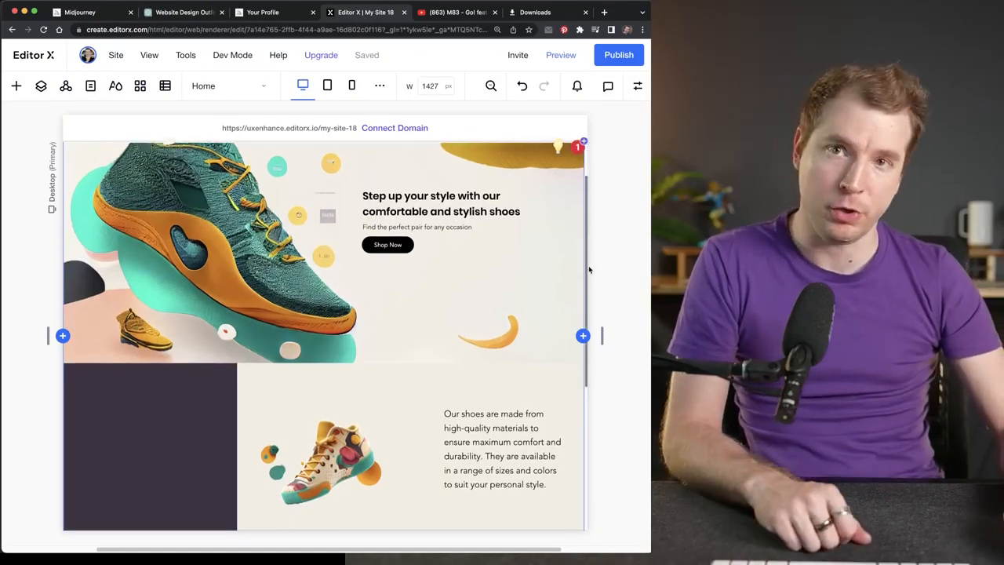